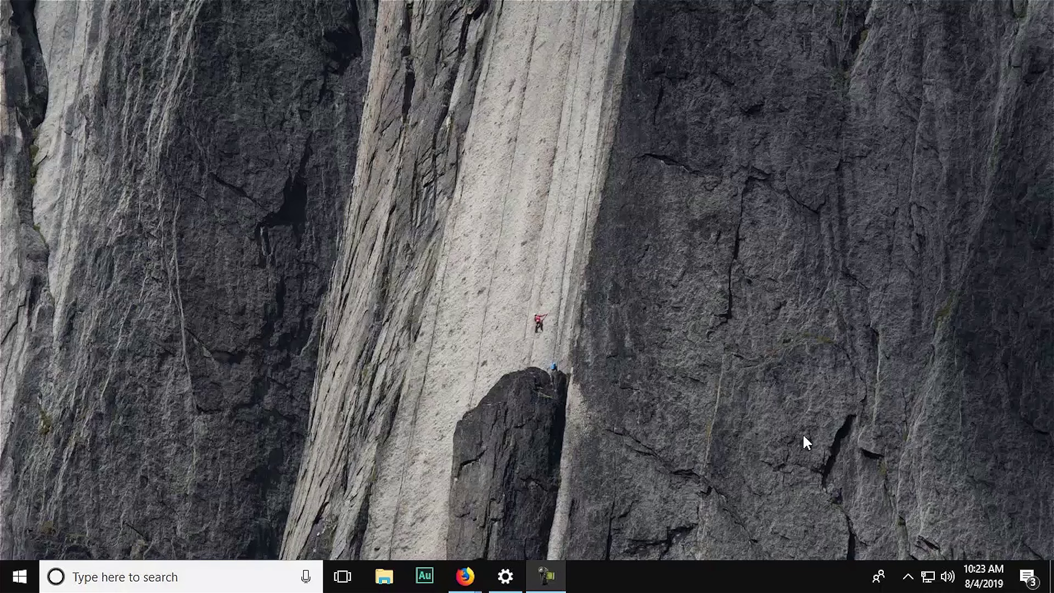
# Step: Launch Adobe Photoshop CC 2019 by searching 'pho' in the Start menu
pyautogui.click(13, 576)
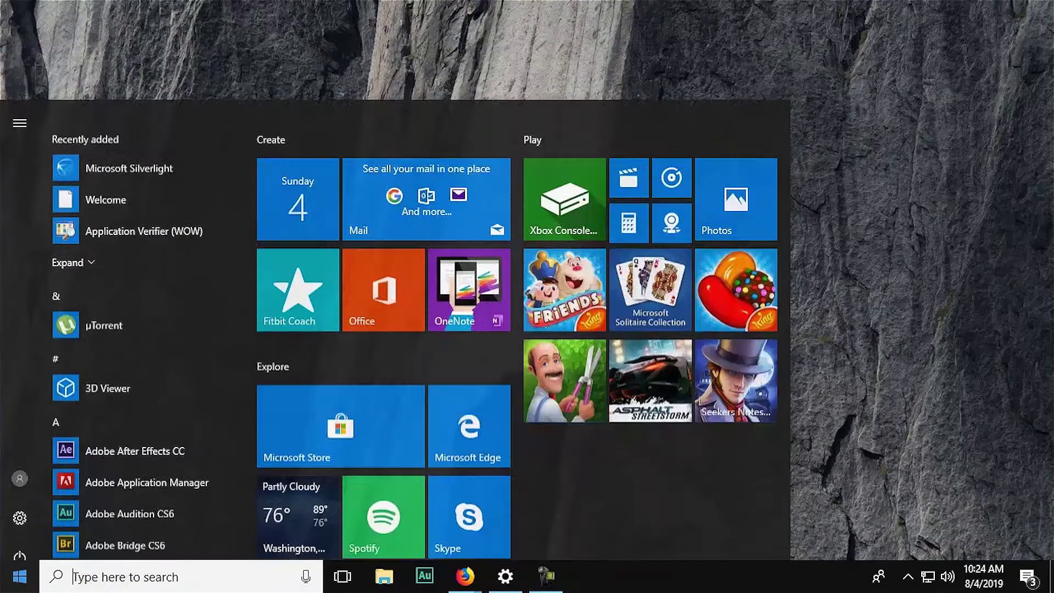
pyautogui.write('ph')
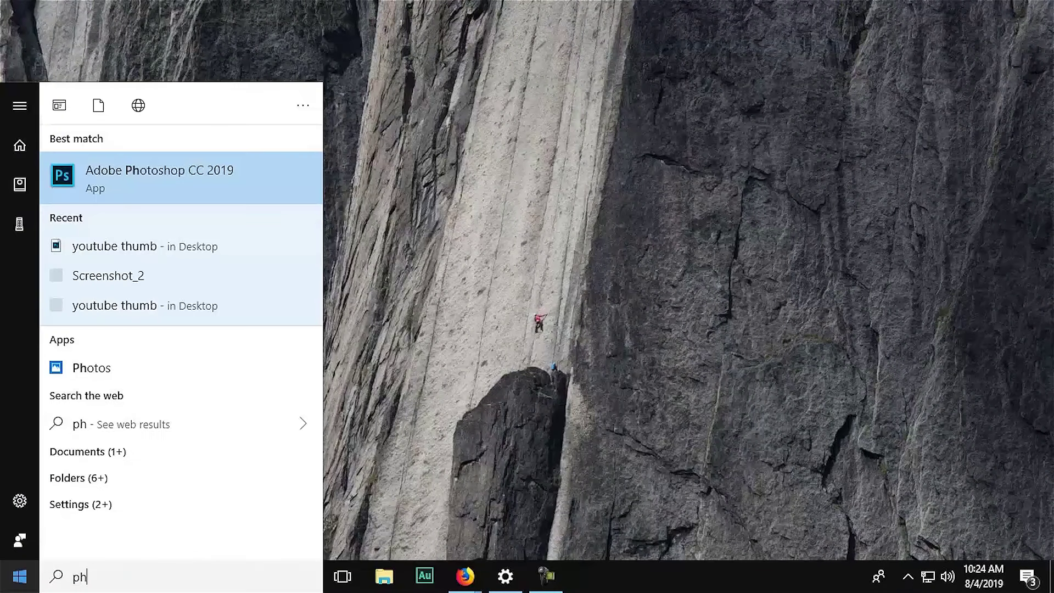
pyautogui.write('o')
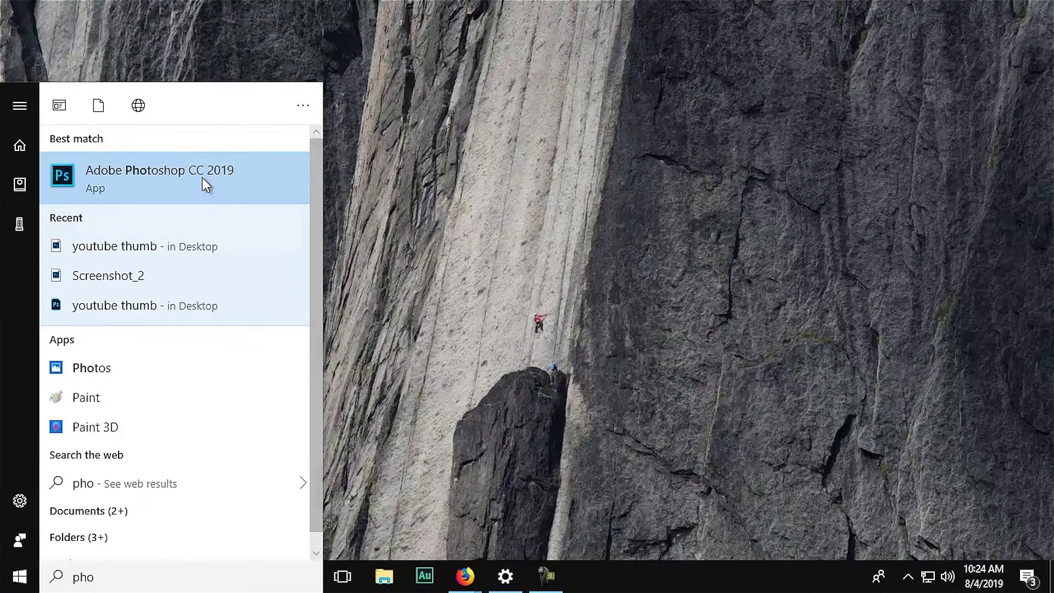
pyautogui.click(202, 176)
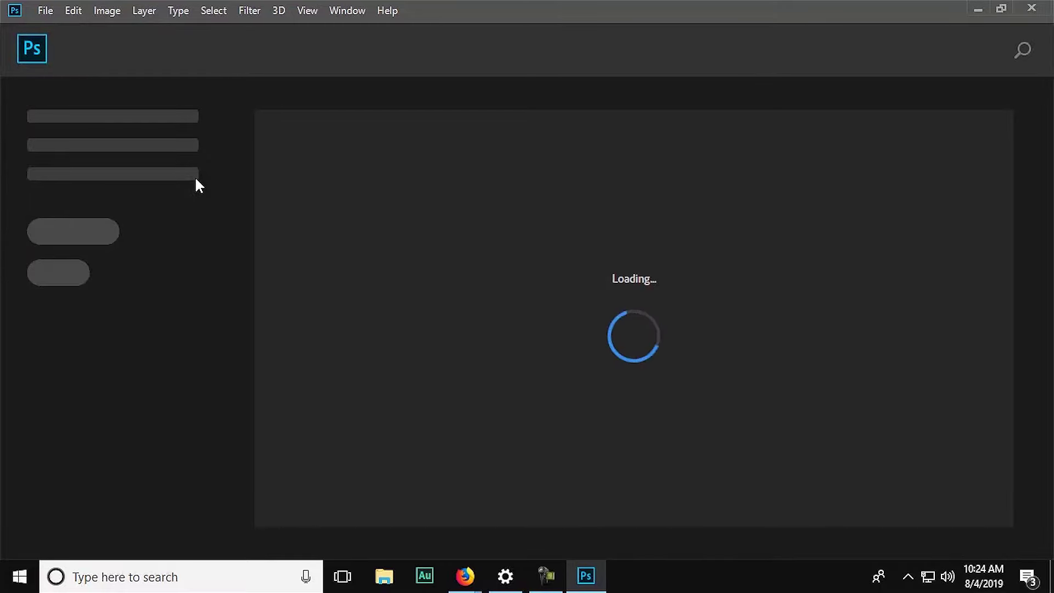
# Step: Scroll through the recent files list on the Photoshop welcome screen
pyautogui.scroll(-5, 480, 332)
pyautogui.scroll(4, 480, 329)
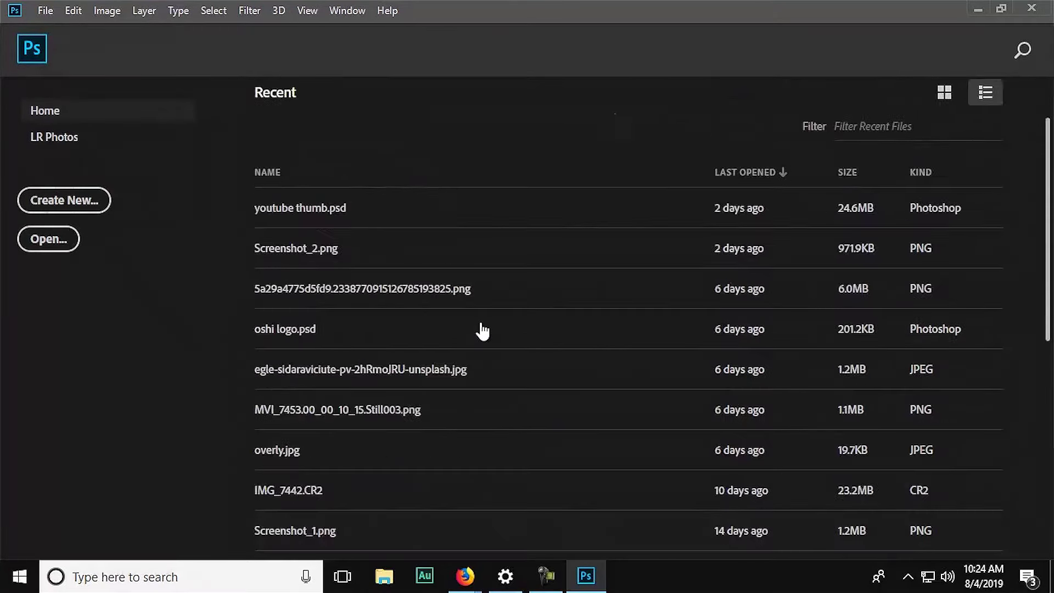
pyautogui.scroll(-4, 480, 329)
pyautogui.scroll(-2, 483, 324)
pyautogui.scroll(5, 481, 321)
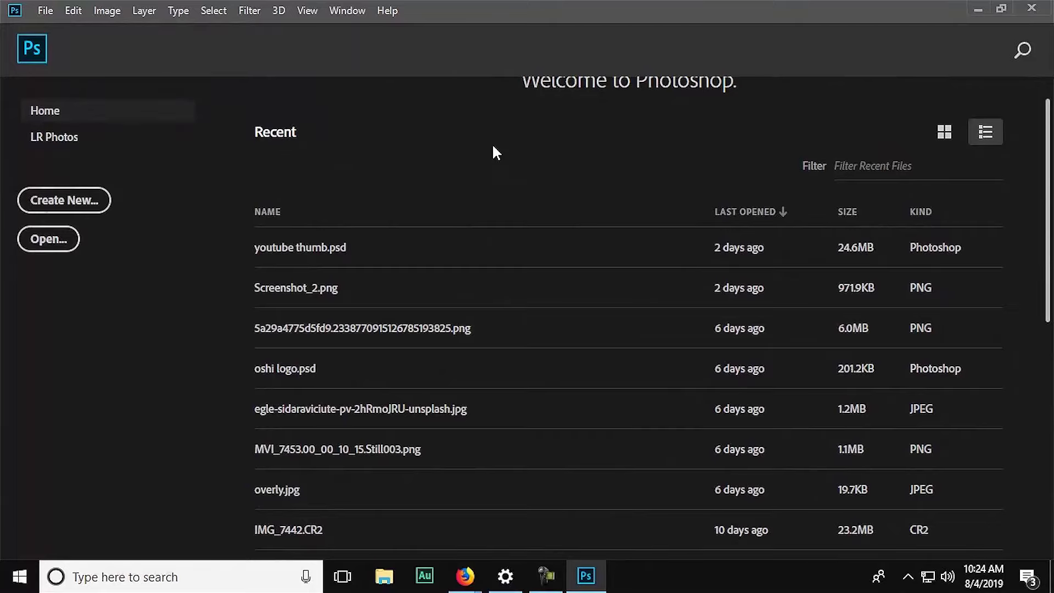
pyautogui.scroll(-7, 446, 423)
pyautogui.scroll(6, 447, 389)
pyautogui.scroll(2, 464, 392)
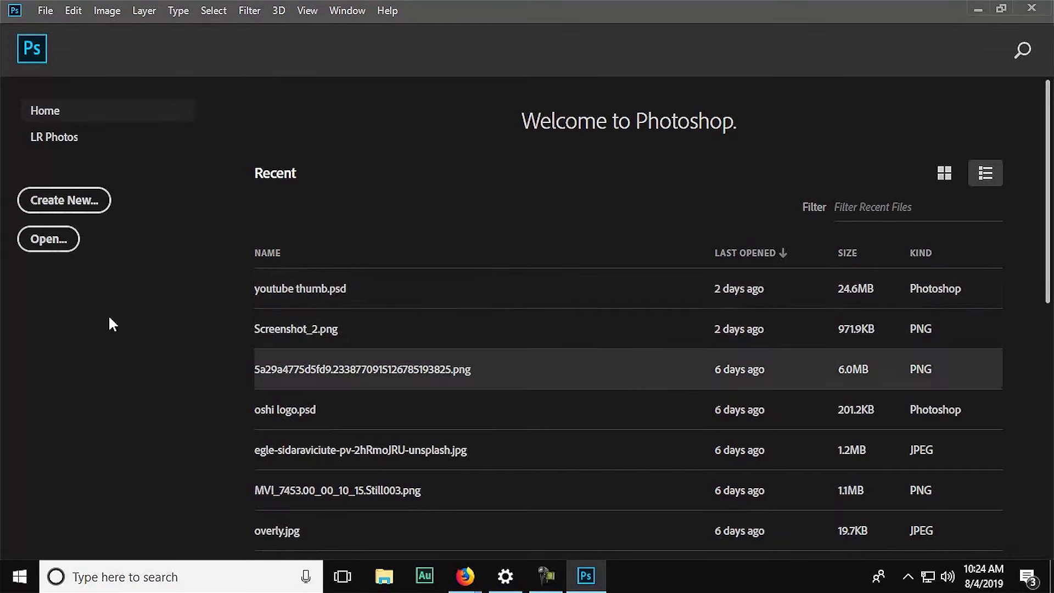
# Step: Open the New Document dialog and reposition its window on screen
pyautogui.click(71, 208)
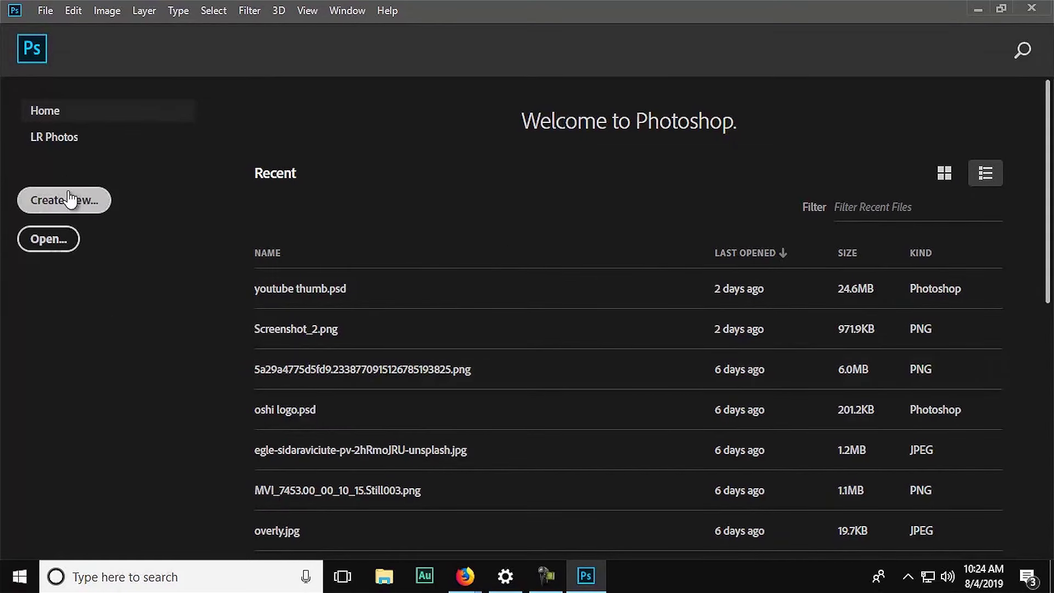
pyautogui.click(55, 211)
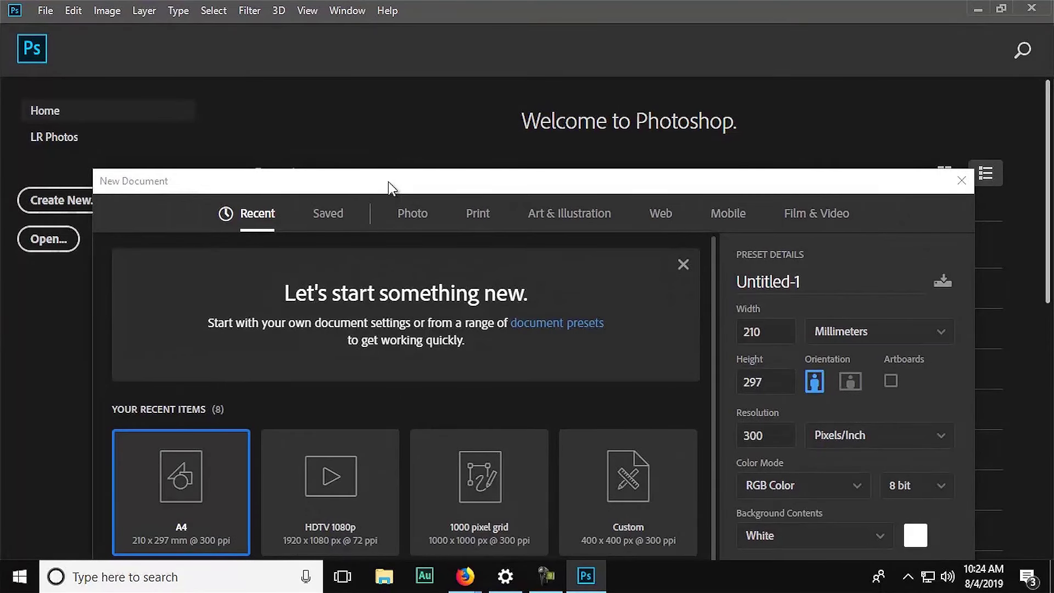
pyautogui.moveTo(388, 182)
pyautogui.mouseDown()
pyautogui.moveTo(387, 12)
pyautogui.moveTo(390, 29)
pyautogui.mouseUp()
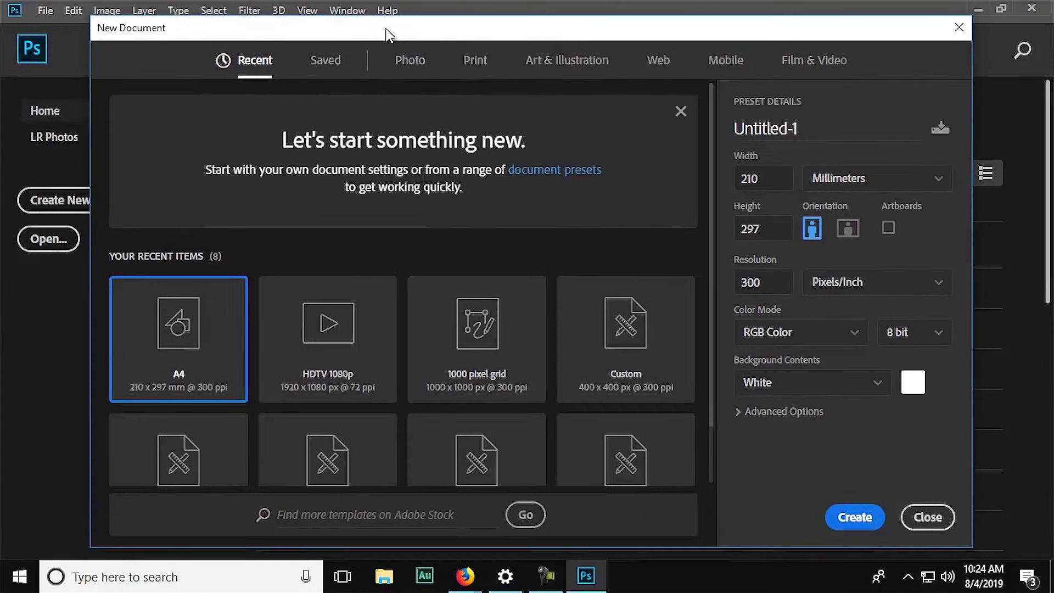
pyautogui.moveTo(99, 12)
pyautogui.mouseDown()
pyautogui.moveTo(101, 42)
pyautogui.moveTo(92, 43)
pyautogui.mouseUp()
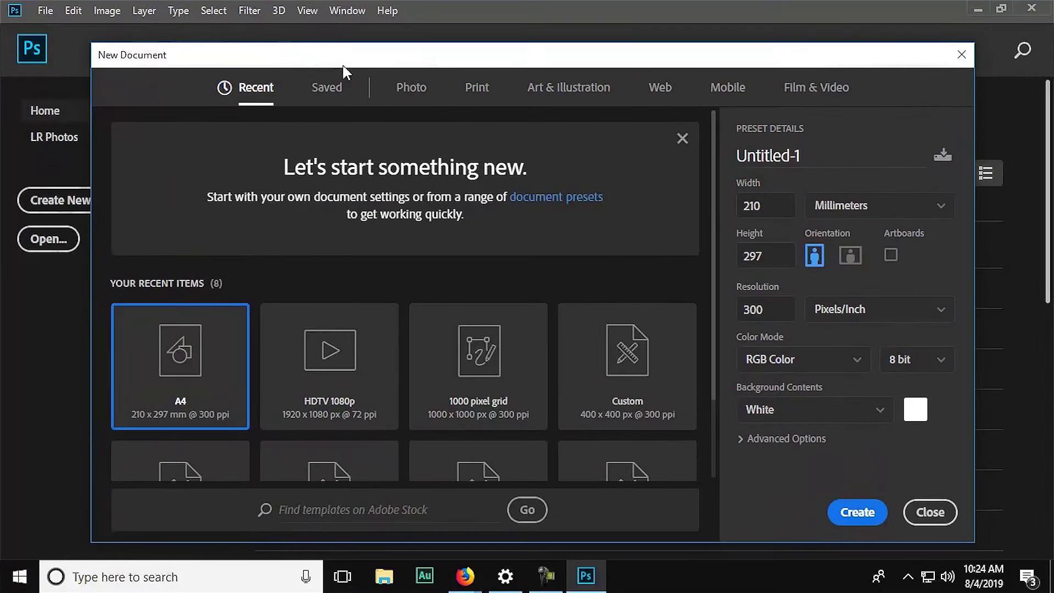
pyautogui.moveTo(357, 55); pyautogui.dragTo(362, 49)
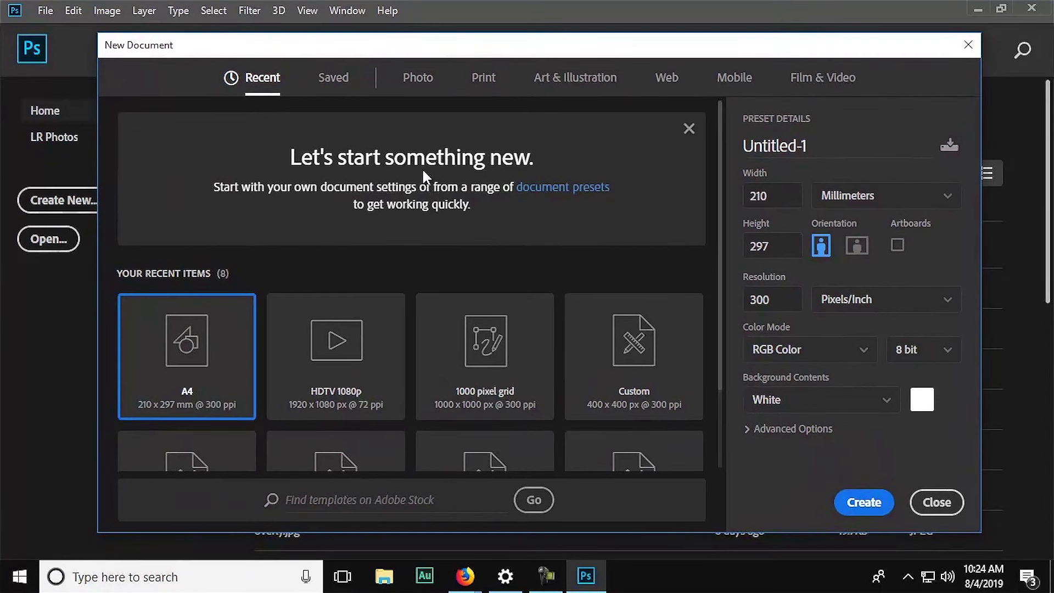
pyautogui.scroll(-2, 438, 169)
pyautogui.scroll(2, 439, 169)
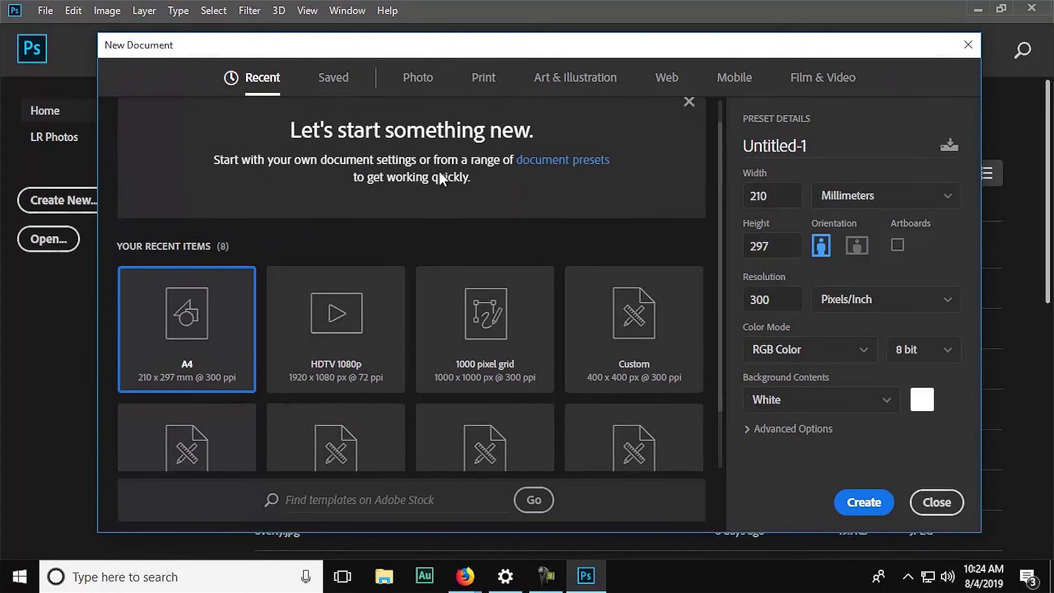
pyautogui.scroll(-2, 303, 210)
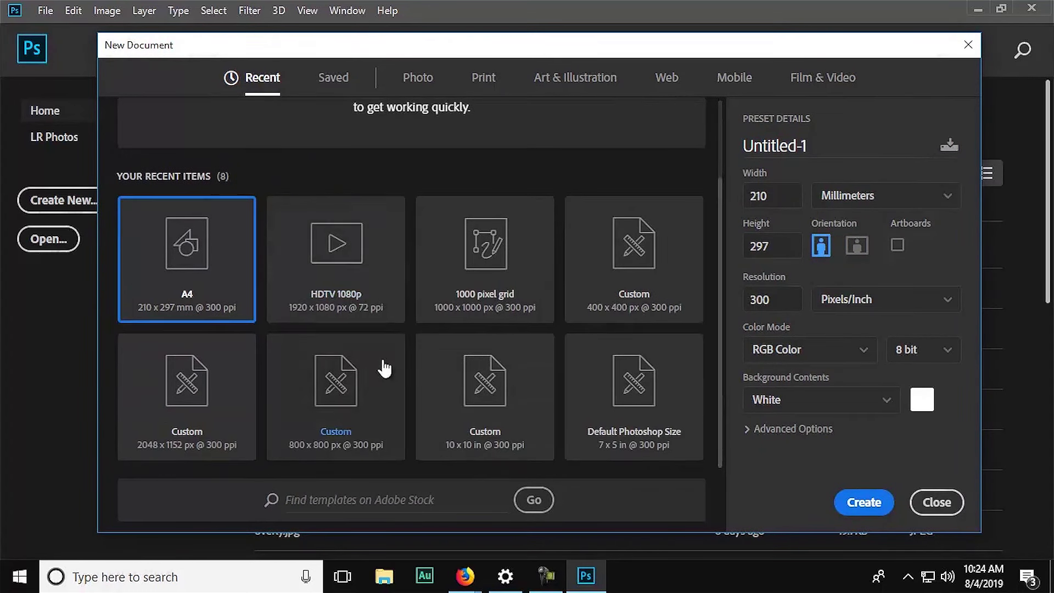
# Step: Browse the Photo, Print (A4) and Art & Illustration blank presets
pyautogui.click(426, 86)
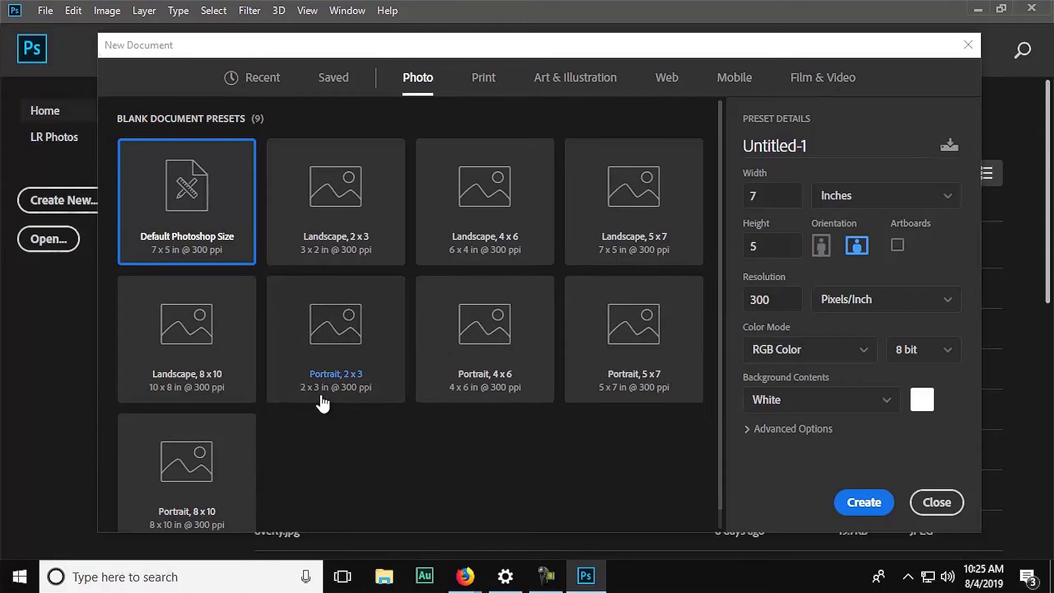
pyautogui.scroll(-1, 322, 400)
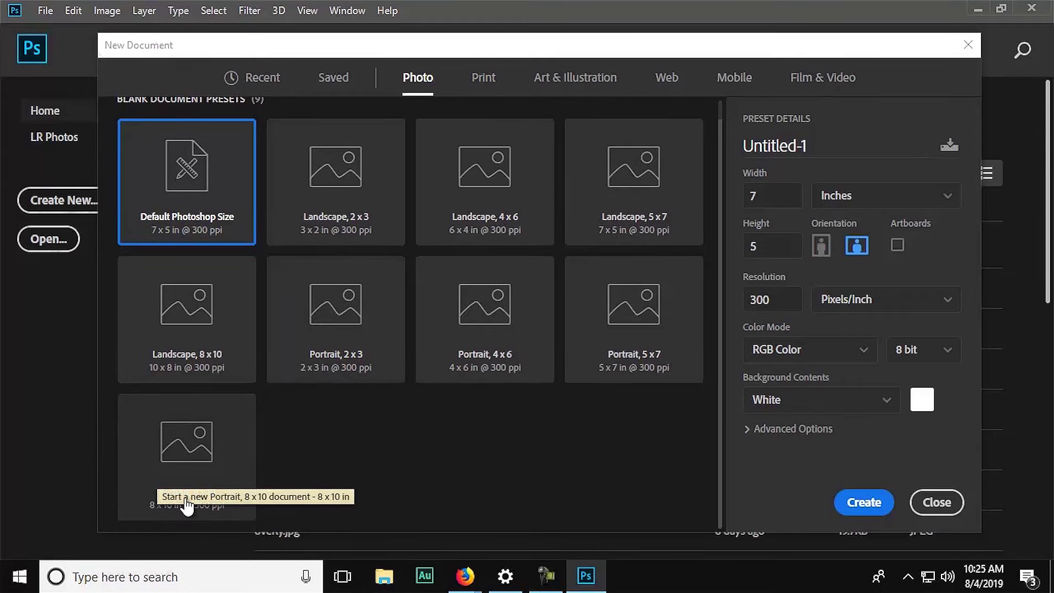
pyautogui.click(483, 81)
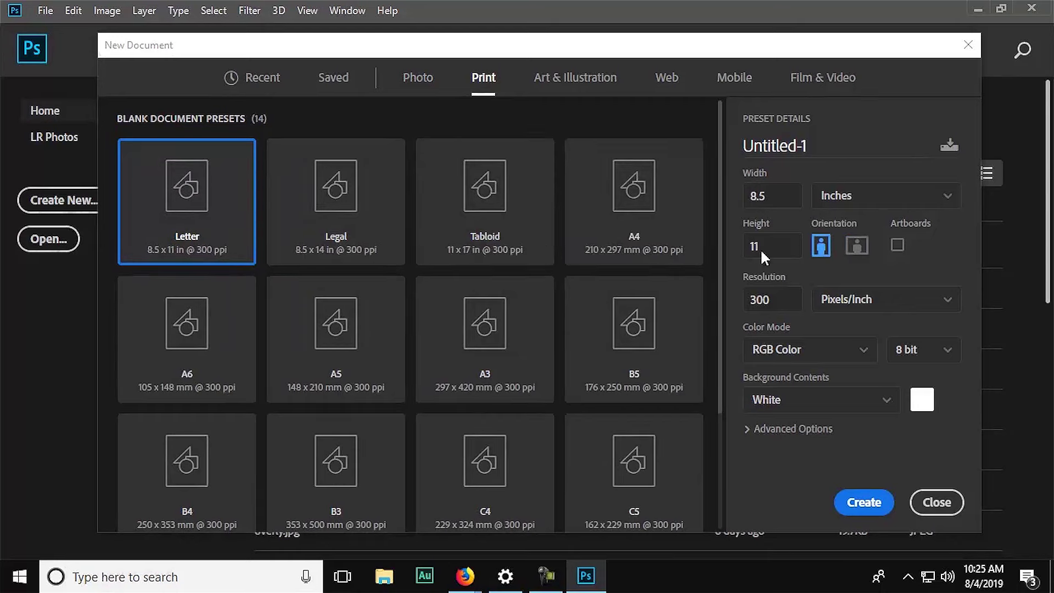
pyautogui.click(644, 207)
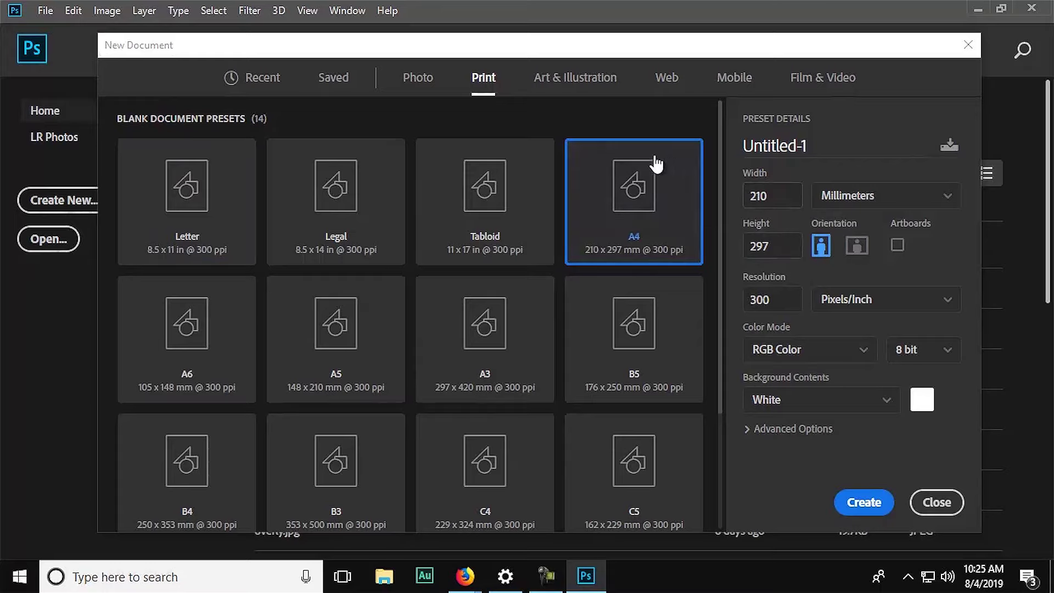
pyautogui.scroll(-3, 639, 165)
pyautogui.scroll(3, 643, 165)
pyautogui.click(616, 93)
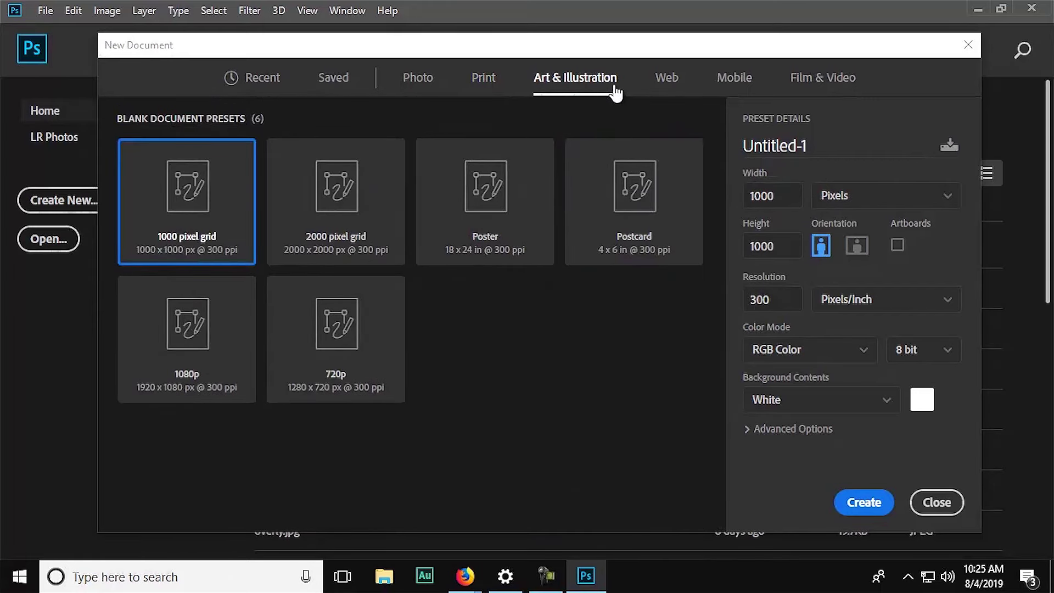
# Step: Enter 2000 pixels for width and height, keeping resolution at 300 ppi
pyautogui.click(787, 199)
pyautogui.click(788, 242)
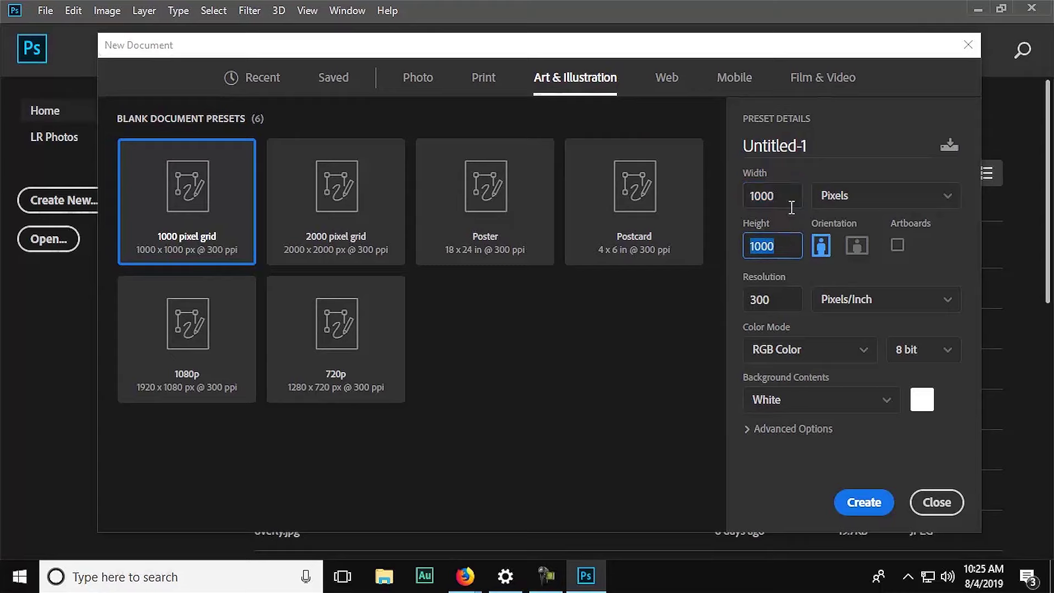
pyautogui.click(787, 202)
pyautogui.click(789, 242)
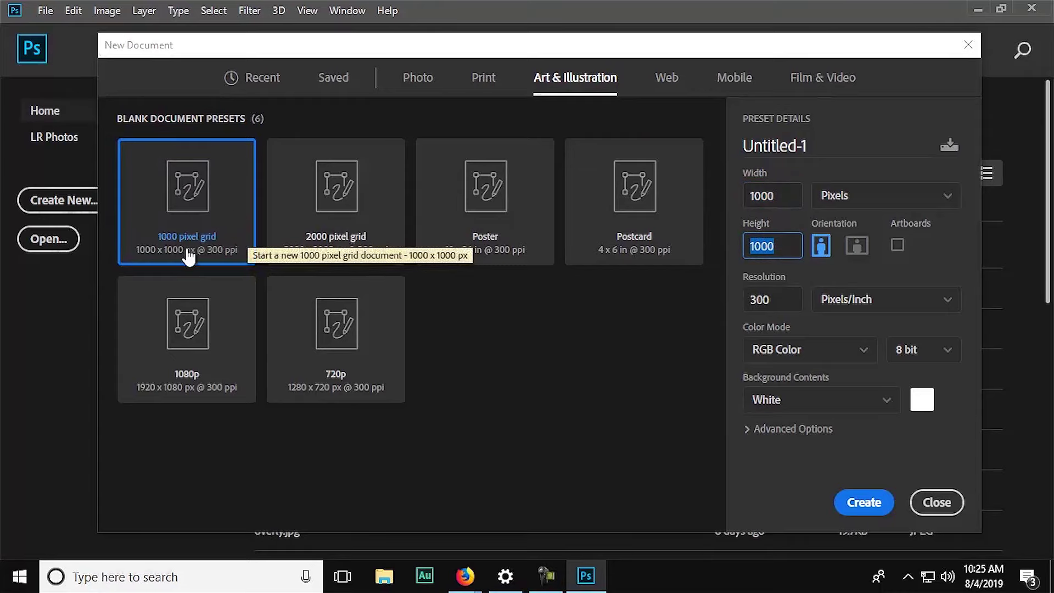
pyautogui.click(785, 198)
pyautogui.write('2000')
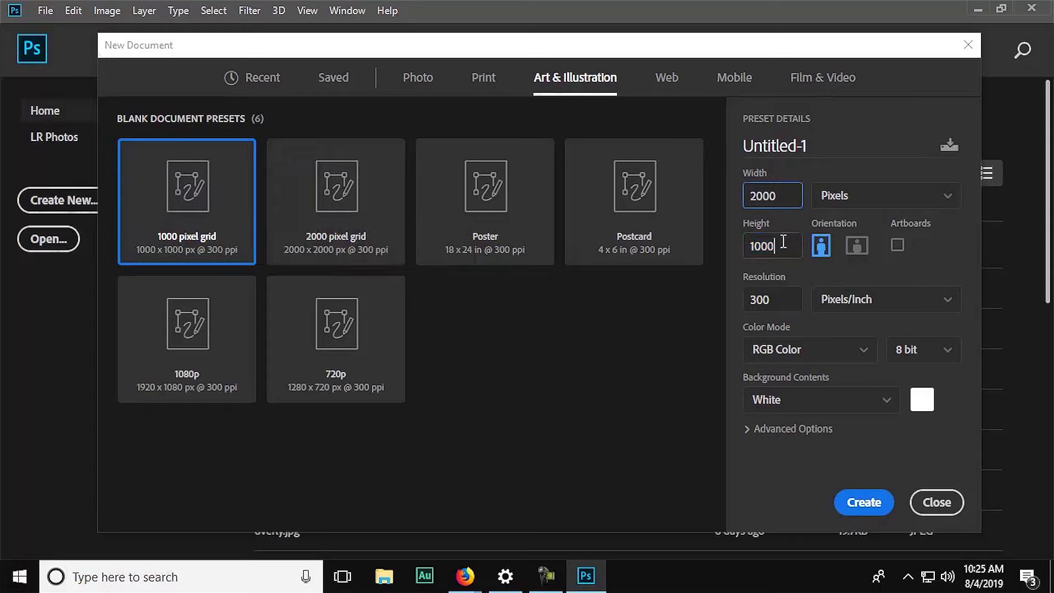
pyautogui.doubleClick(783, 241)
pyautogui.write('2000')
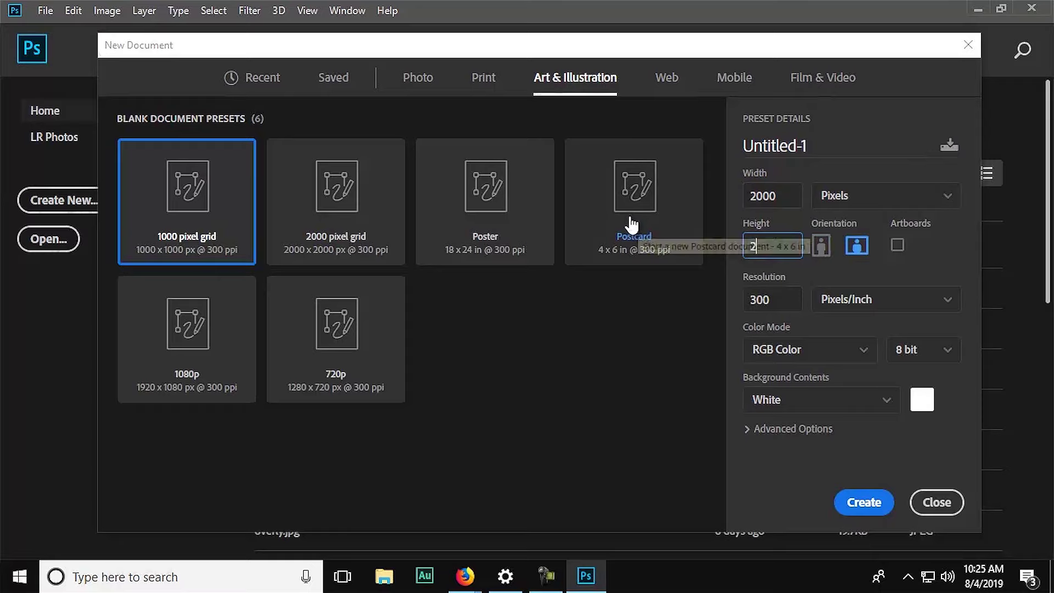
pyautogui.doubleClick(777, 300)
pyautogui.click(791, 322)
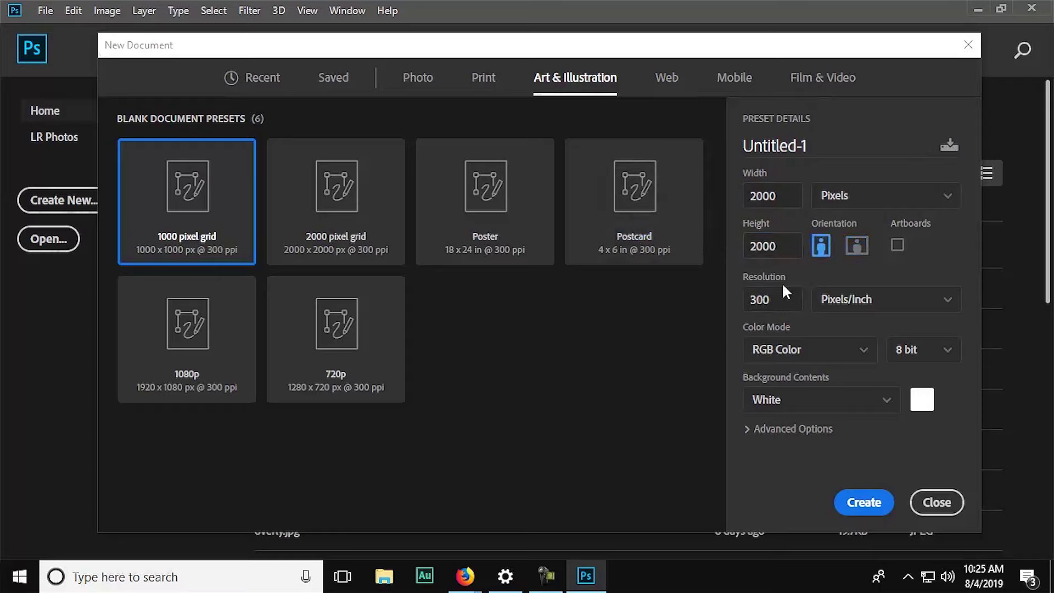
# Step: Recheck the 2000 × 2000 width and height values, then browse the Web presets
pyautogui.doubleClick(786, 199)
pyautogui.doubleClick(784, 244)
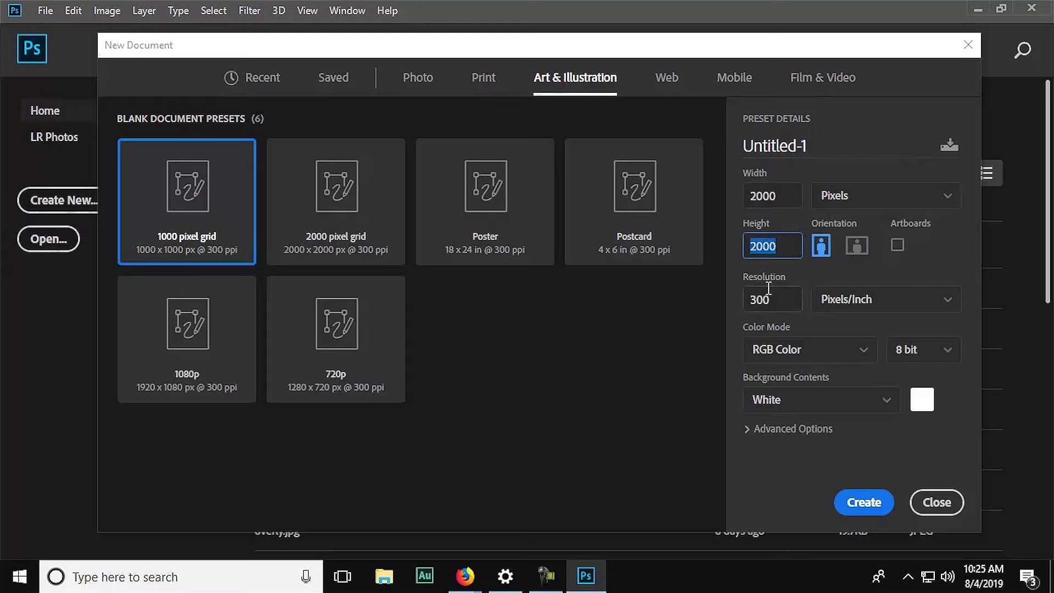
pyautogui.doubleClick(786, 200)
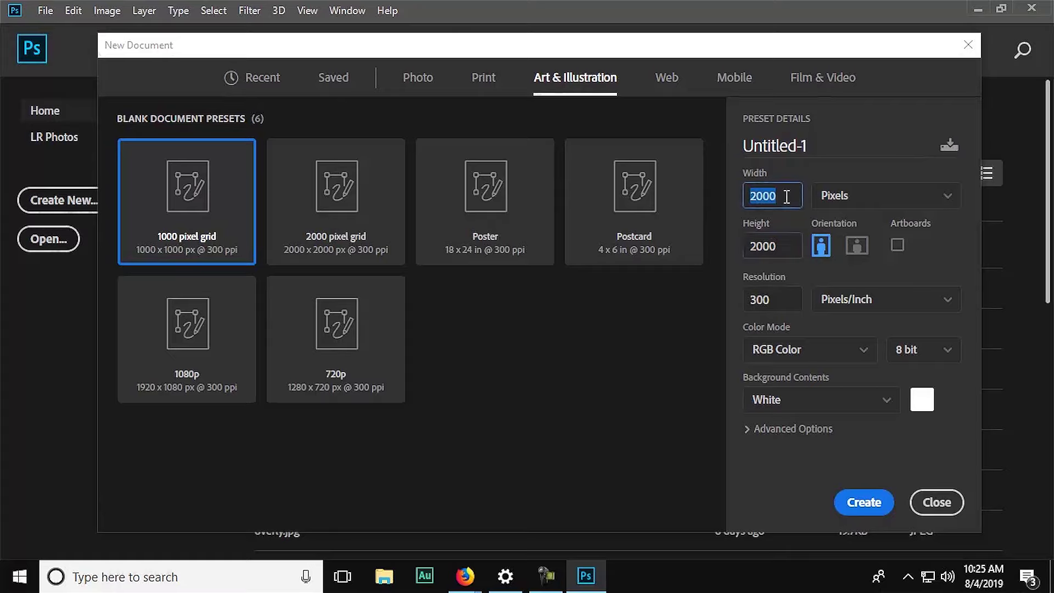
pyautogui.doubleClick(786, 242)
pyautogui.doubleClick(784, 196)
pyautogui.doubleClick(785, 245)
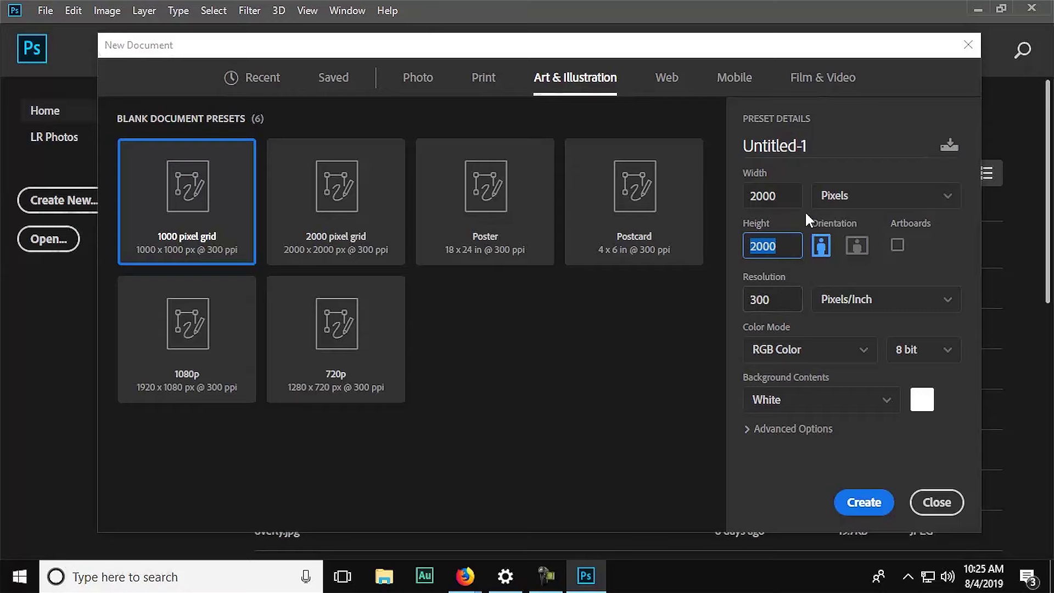
pyautogui.click(676, 82)
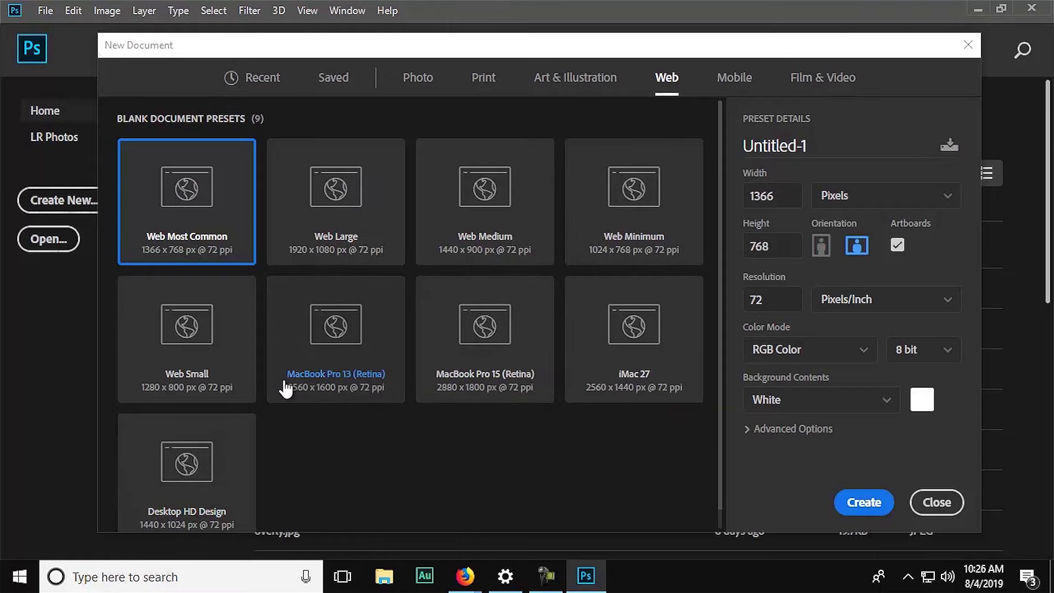
# Step: Scroll through the Mobile device blank presets
pyautogui.click(736, 79)
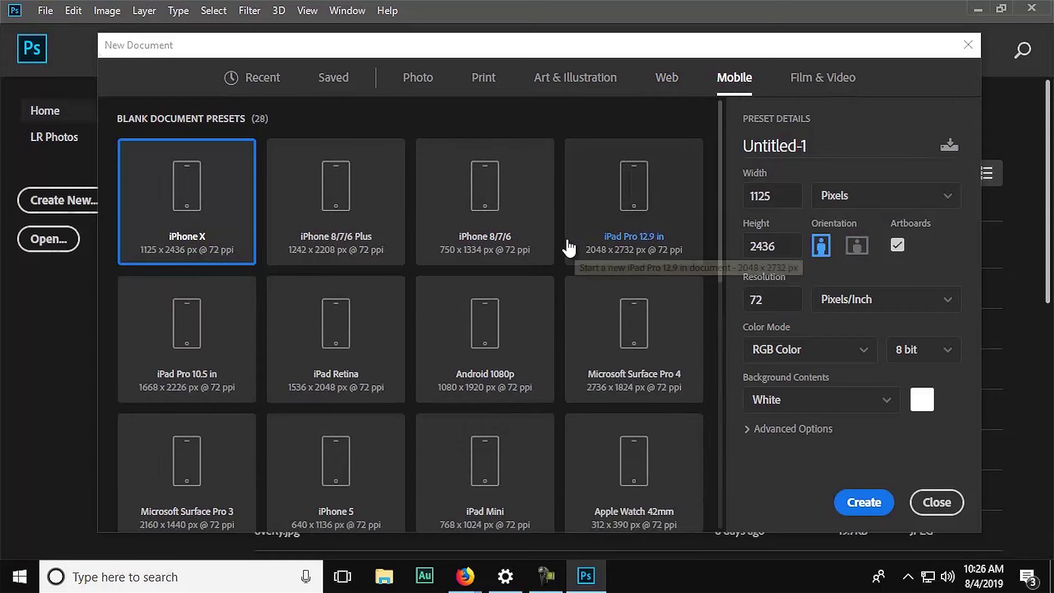
pyautogui.scroll(-5, 518, 284)
pyautogui.scroll(-5, 516, 282)
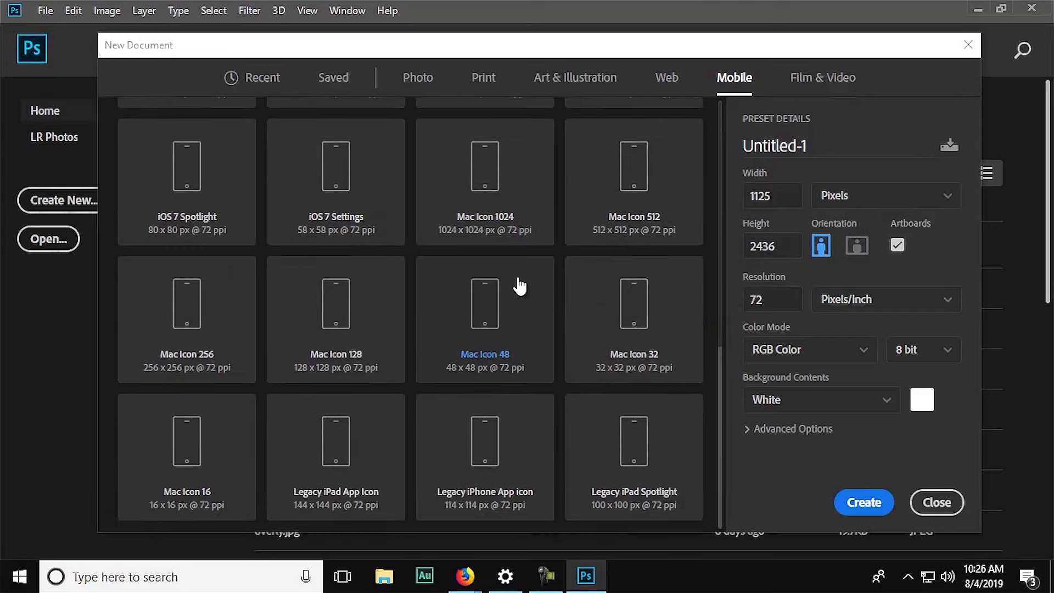
pyautogui.scroll(3, 516, 277)
pyautogui.scroll(5, 516, 277)
pyautogui.scroll(2, 516, 275)
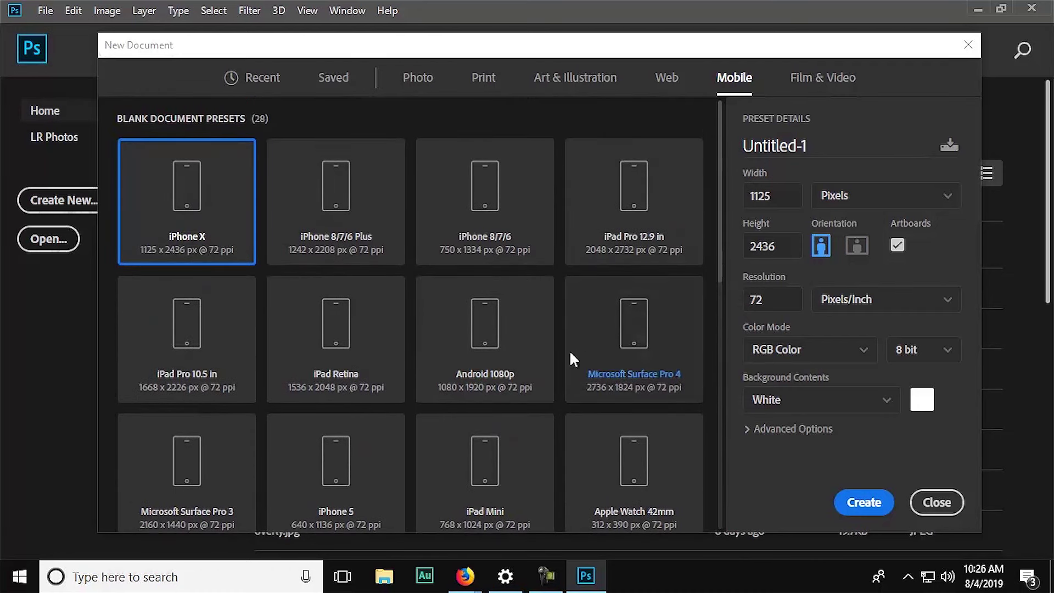
pyautogui.scroll(-1, 567, 265)
pyautogui.scroll(-4, 568, 265)
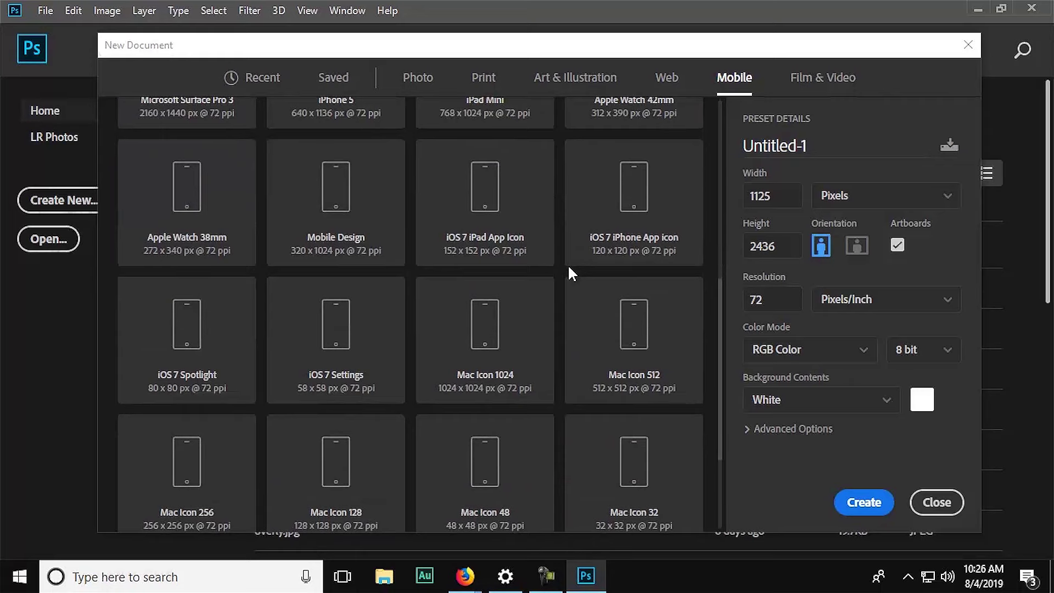
pyautogui.scroll(-2, 570, 272)
pyautogui.scroll(2, 631, 277)
pyautogui.scroll(3, 635, 258)
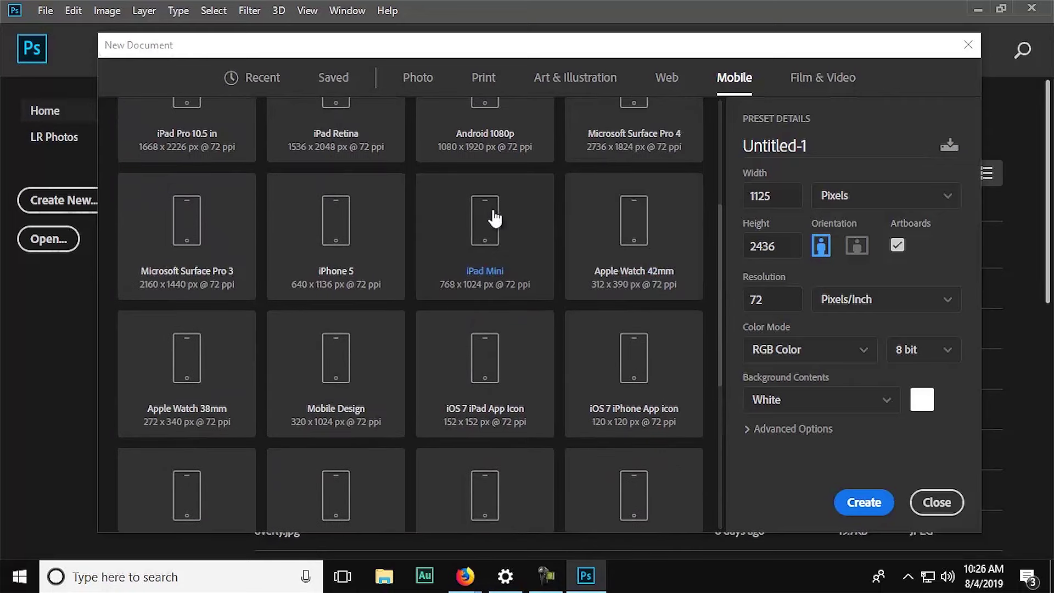
pyautogui.scroll(2, 363, 244)
# Step: Browse the Film & Video presets, showing HDTV 1080p at 1920 × 1080
pyautogui.click(825, 83)
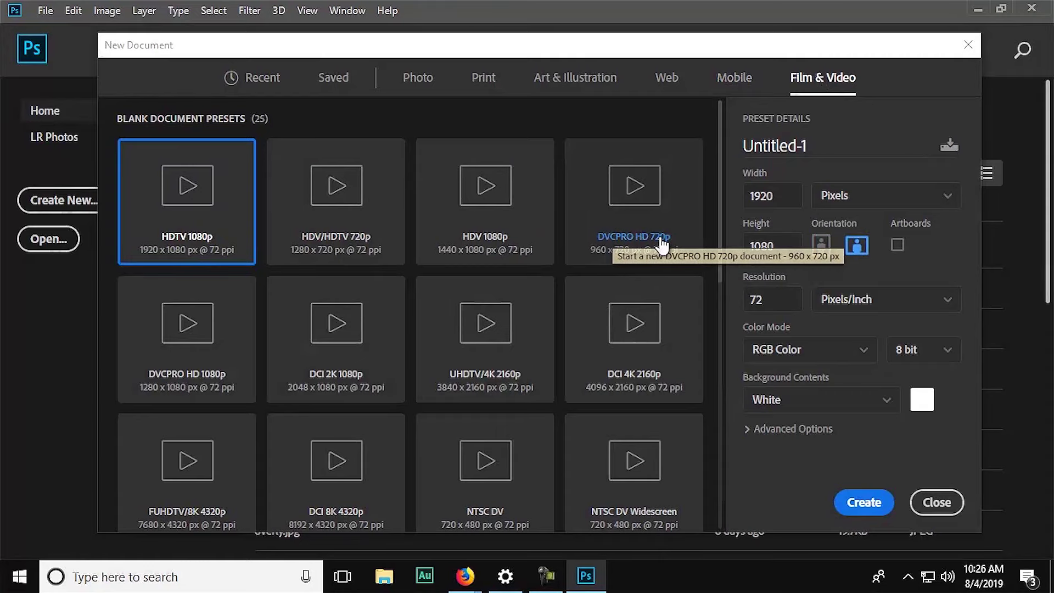
pyautogui.scroll(-2, 690, 257)
pyautogui.scroll(-8, 686, 261)
pyautogui.scroll(5, 680, 269)
pyautogui.scroll(5, 680, 270)
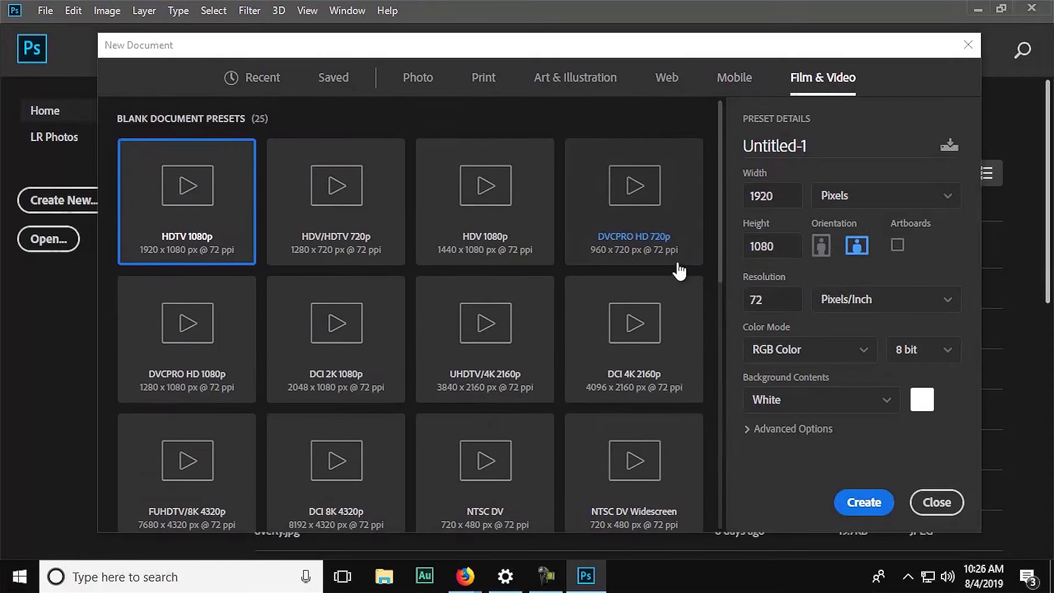
pyautogui.scroll(-10, 680, 270)
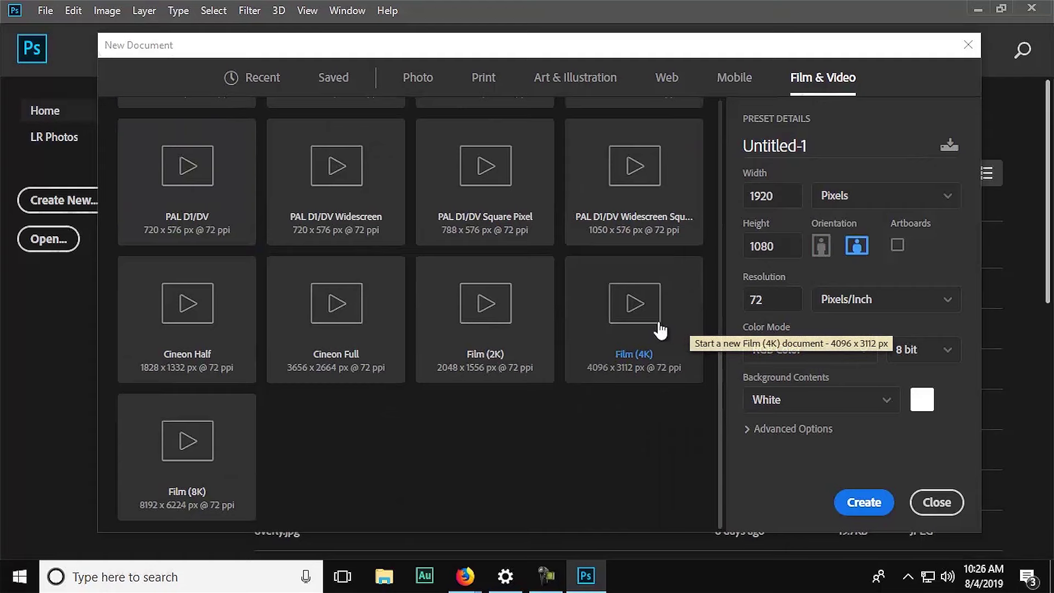
pyautogui.scroll(10, 631, 264)
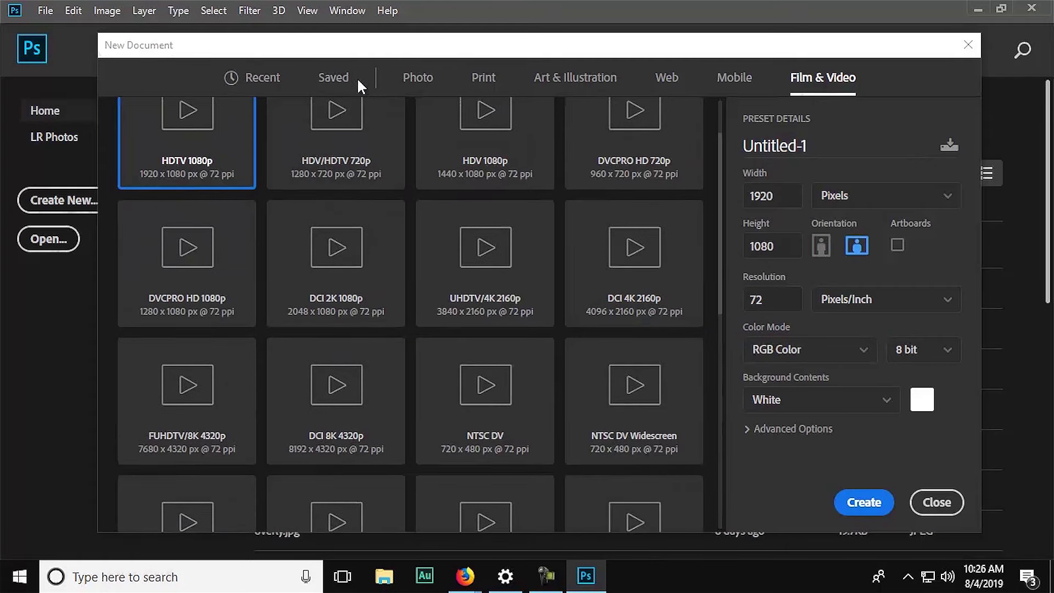
# Step: Choose the Print A4 preset (210 × 297 mm, 300 ppi) with the sRGB colour profile
pyautogui.click(496, 82)
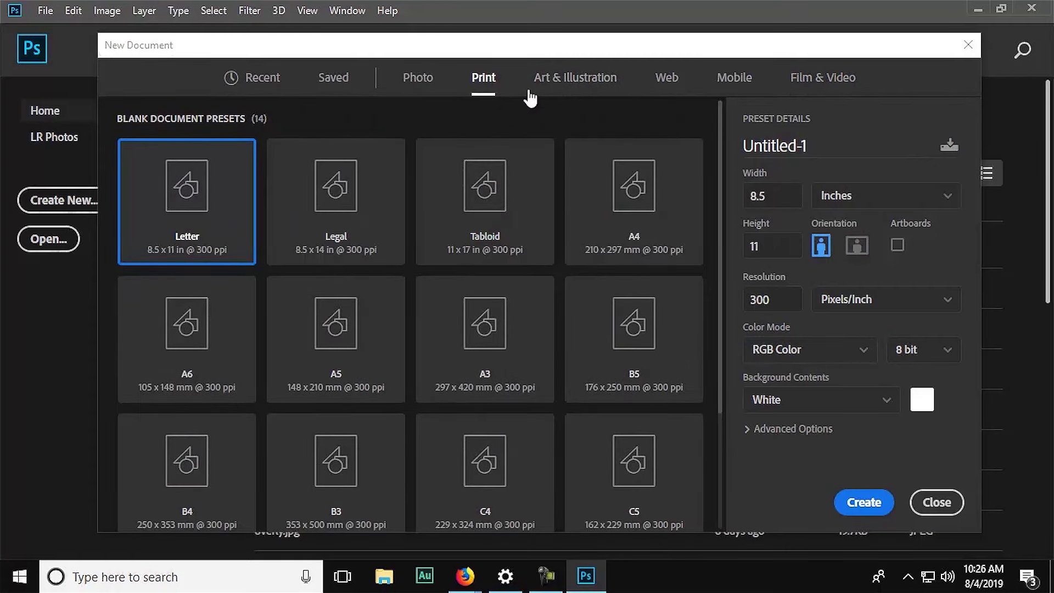
pyautogui.click(634, 186)
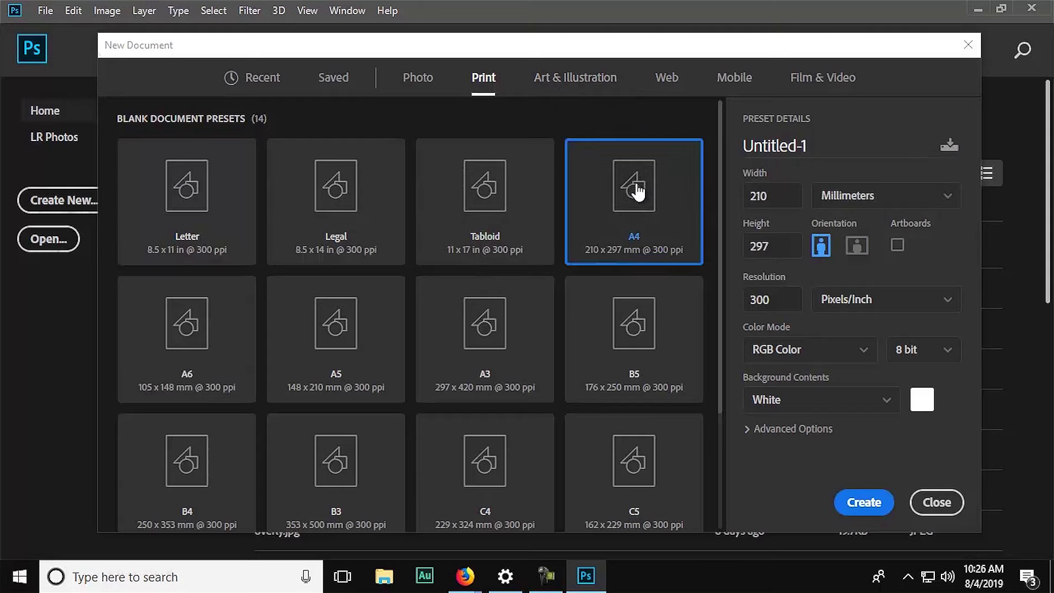
pyautogui.click(750, 427)
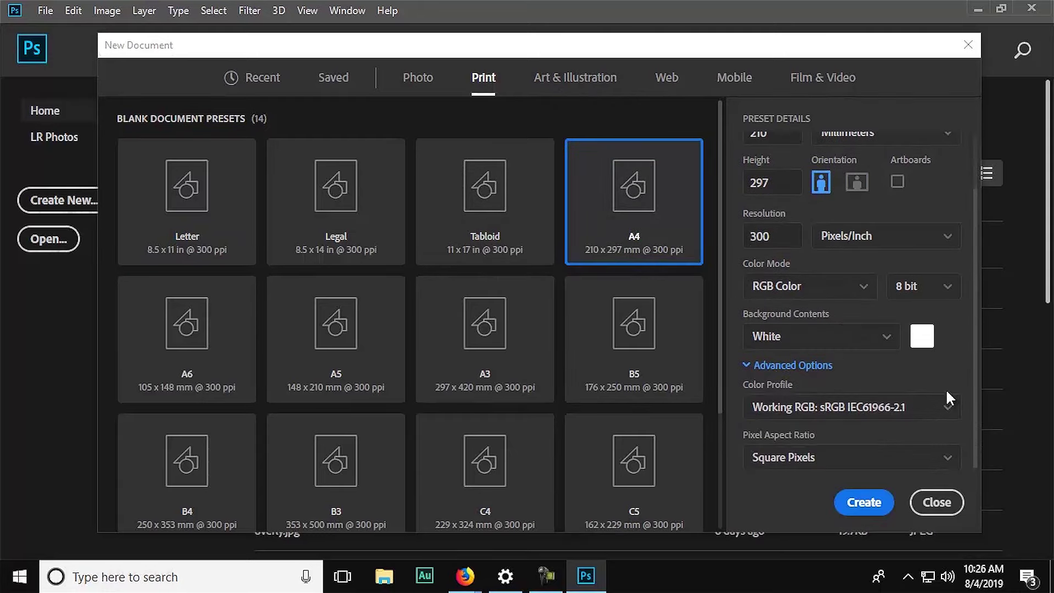
pyautogui.click(870, 412)
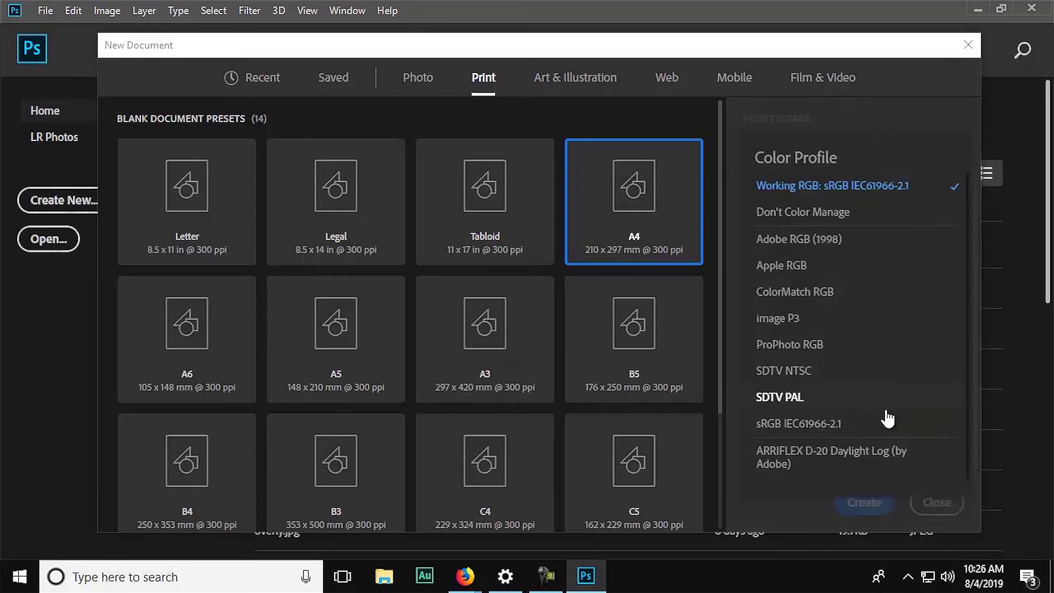
pyautogui.click(881, 188)
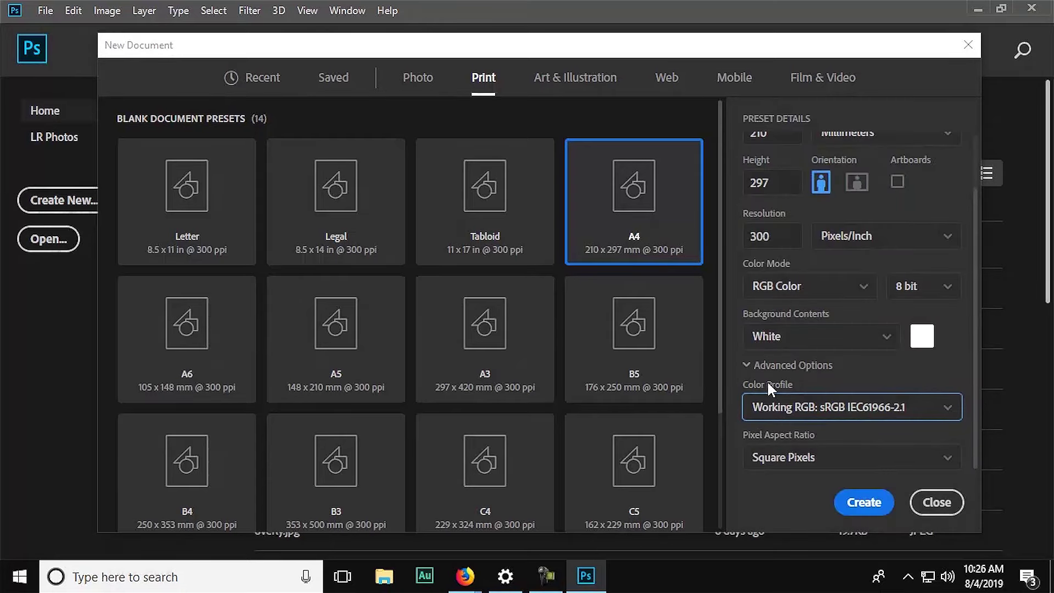
pyautogui.click(746, 365)
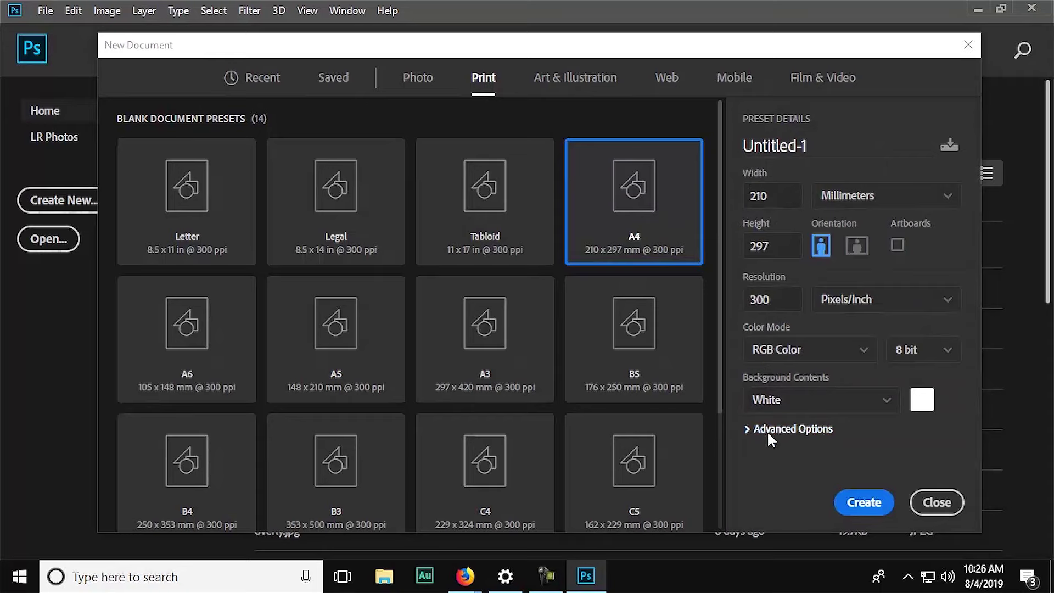
pyautogui.click(792, 430)
pyautogui.click(794, 429)
# Step: Create the blank white A4 portrait document Untitled-1
pyautogui.click(859, 504)
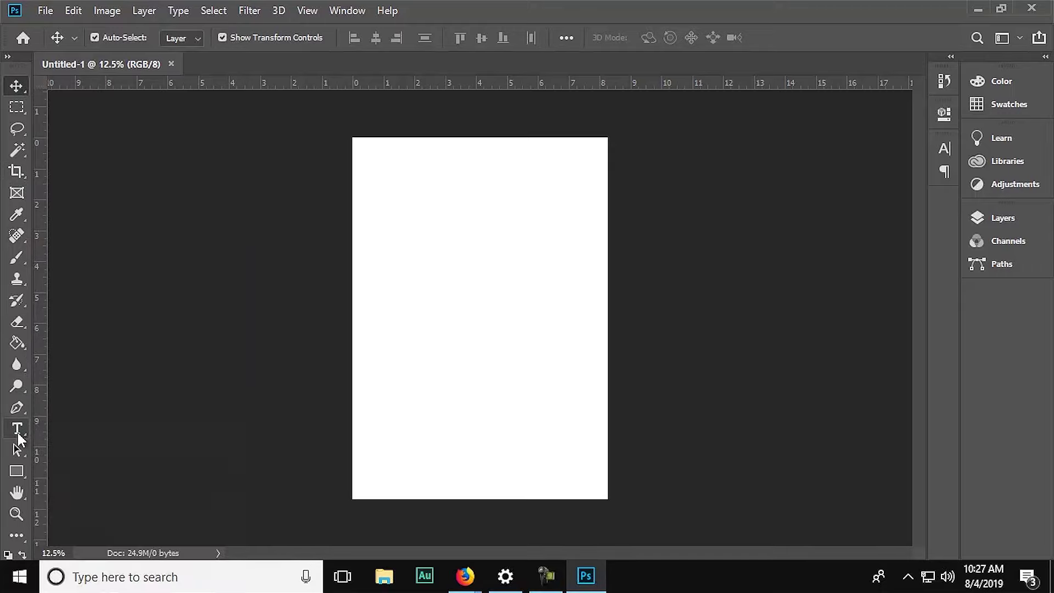
# Step: Type 'kakak' with the Horizontal Type tool near the page's top-left and commit it
pyautogui.click(17, 434)
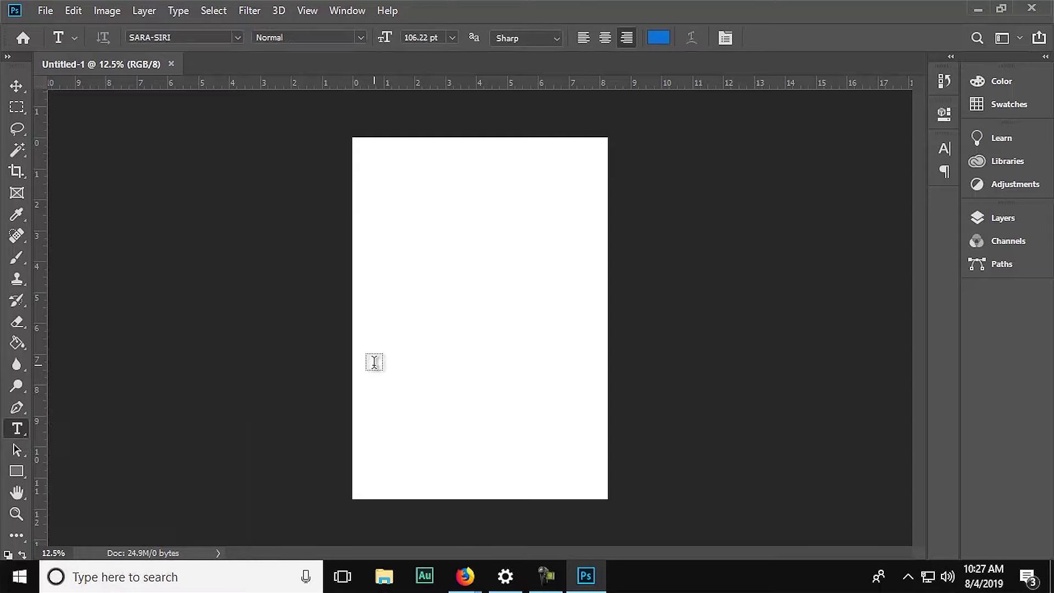
pyautogui.click(388, 207)
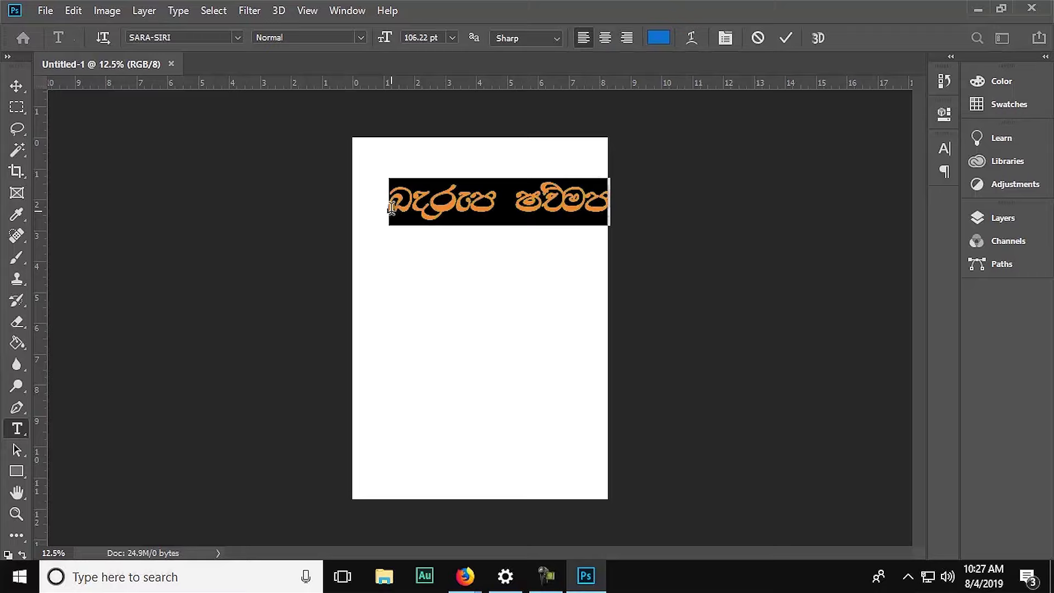
pyautogui.write('kakak')
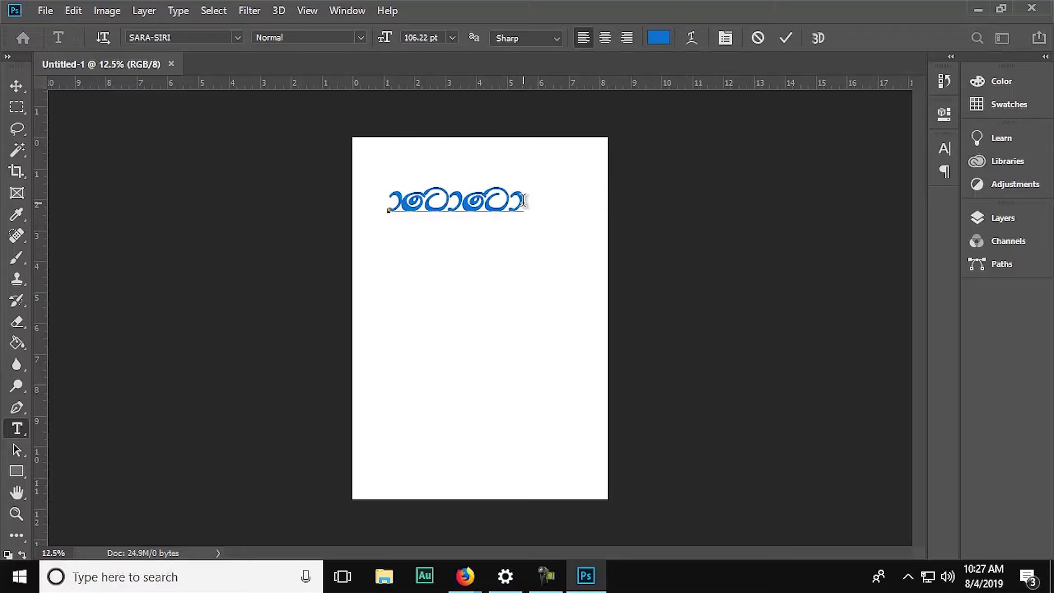
pyautogui.moveTo(523, 201); pyautogui.dragTo(351, 202)
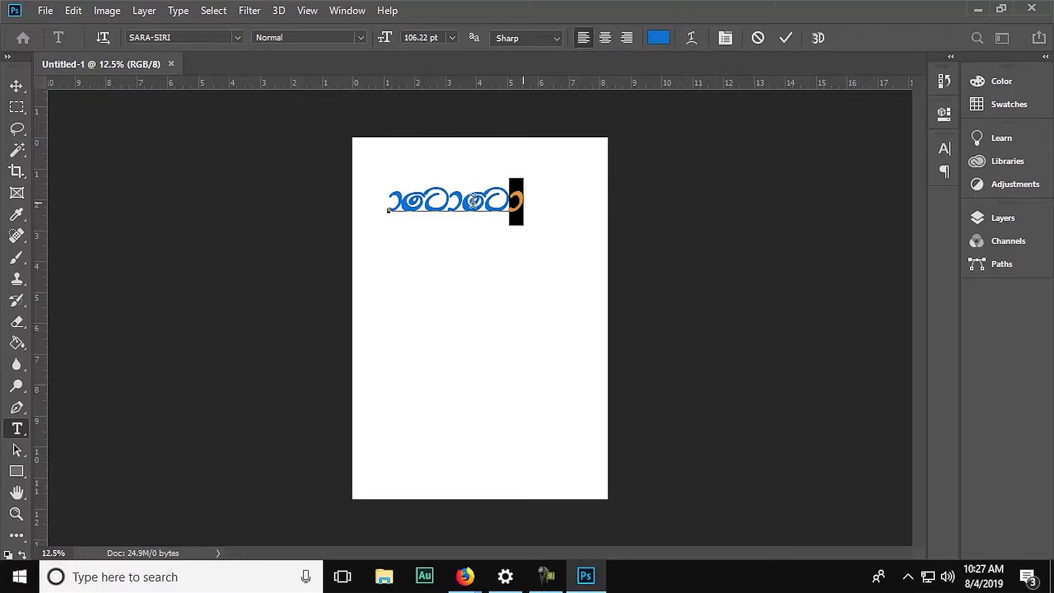
pyautogui.click(236, 36)
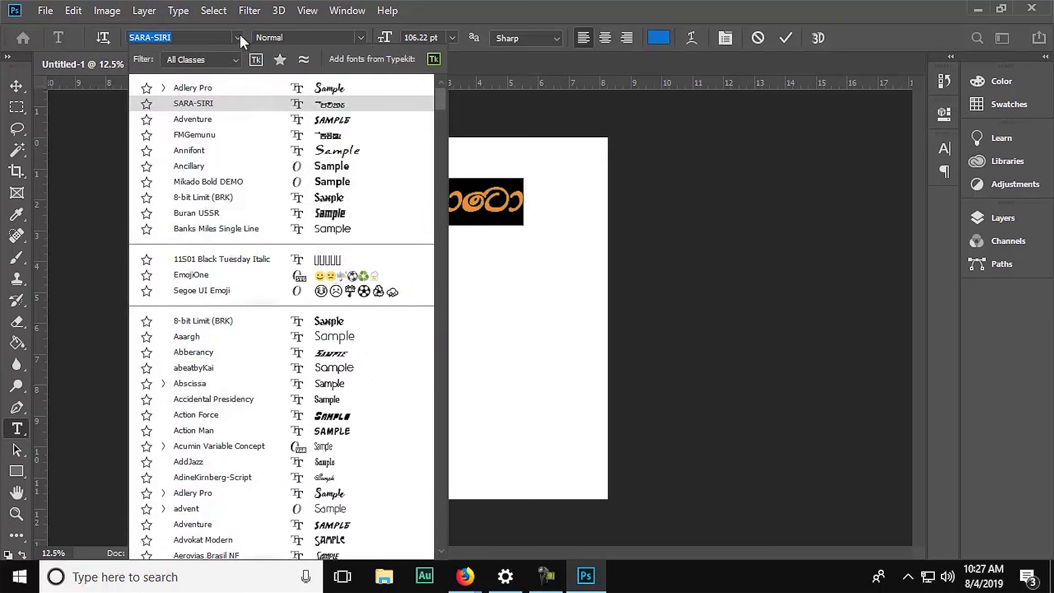
pyautogui.click(21, 85)
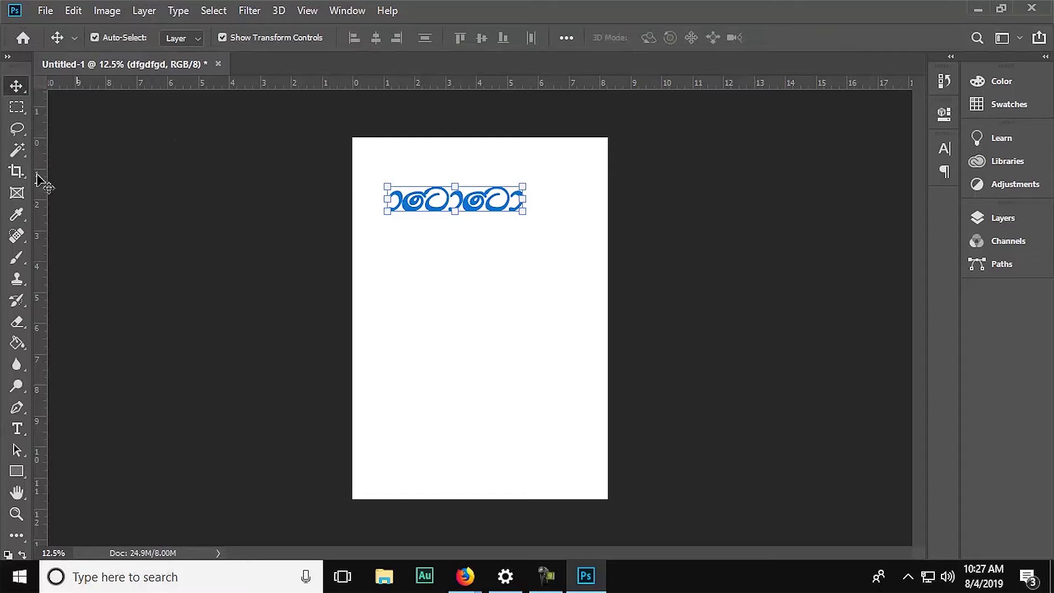
# Step: Select the text and try Adlery Pro, 8-bit Limit (BRK), then settle on Buran USSR
pyautogui.click(19, 426)
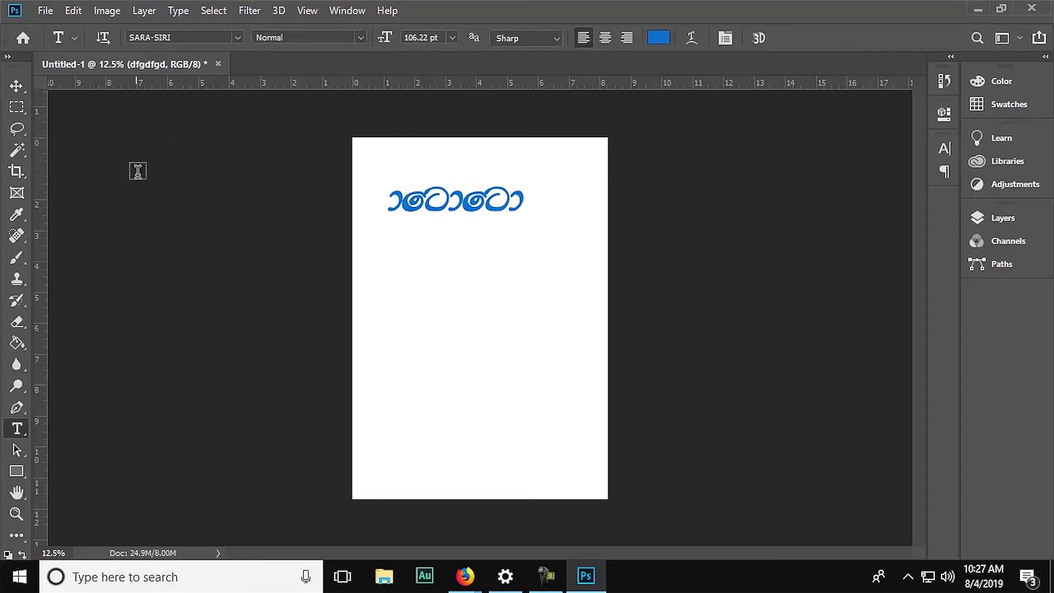
pyautogui.click(434, 195)
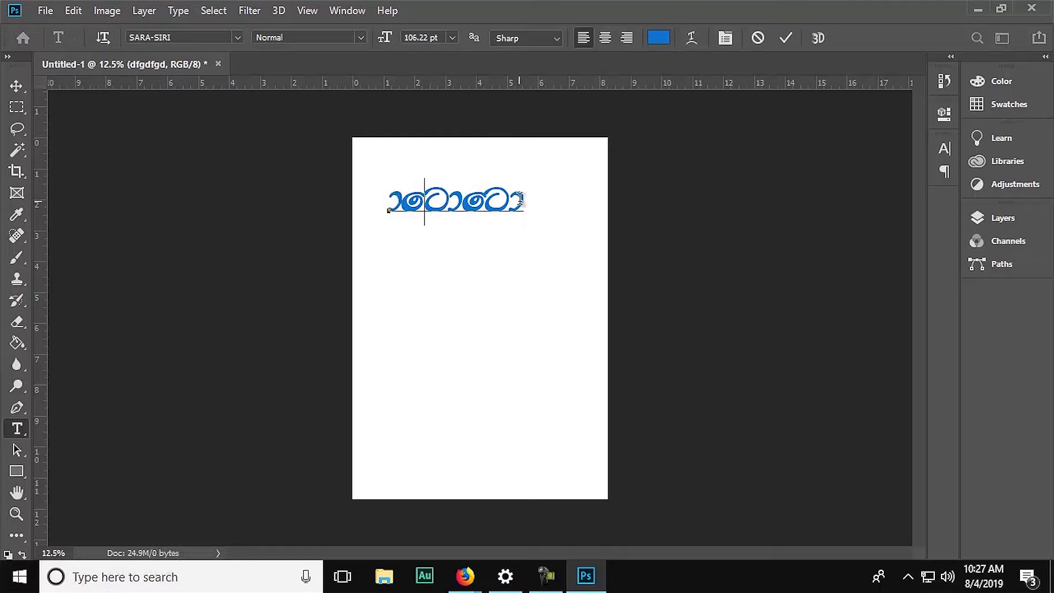
pyautogui.moveTo(522, 199); pyautogui.dragTo(303, 194)
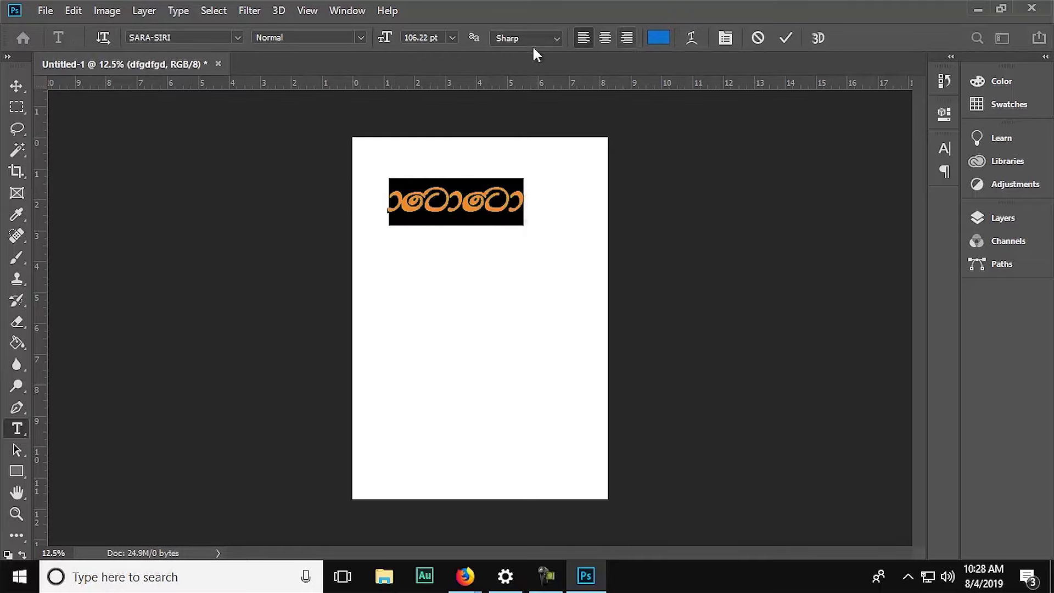
pyautogui.click(237, 38)
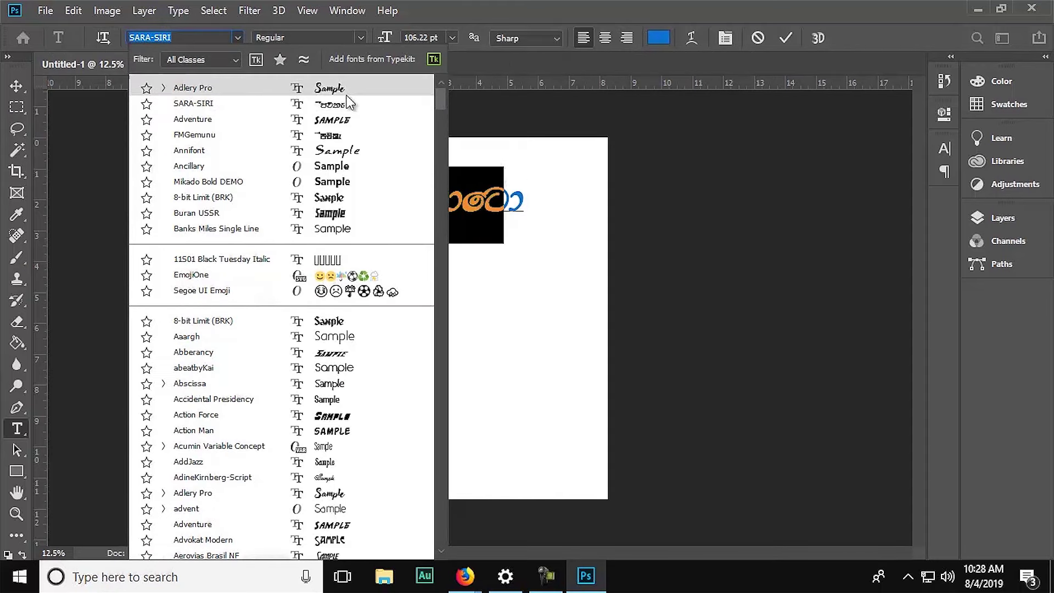
pyautogui.click(382, 91)
pyautogui.click(184, 39)
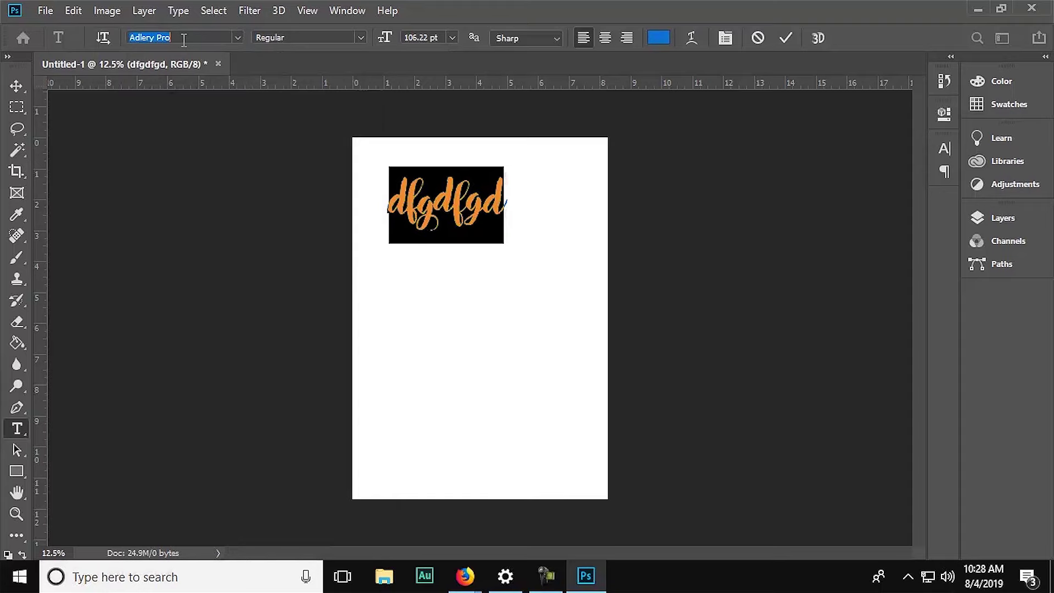
pyautogui.click(238, 38)
pyautogui.scroll(-3, 257, 165)
pyautogui.click(258, 160)
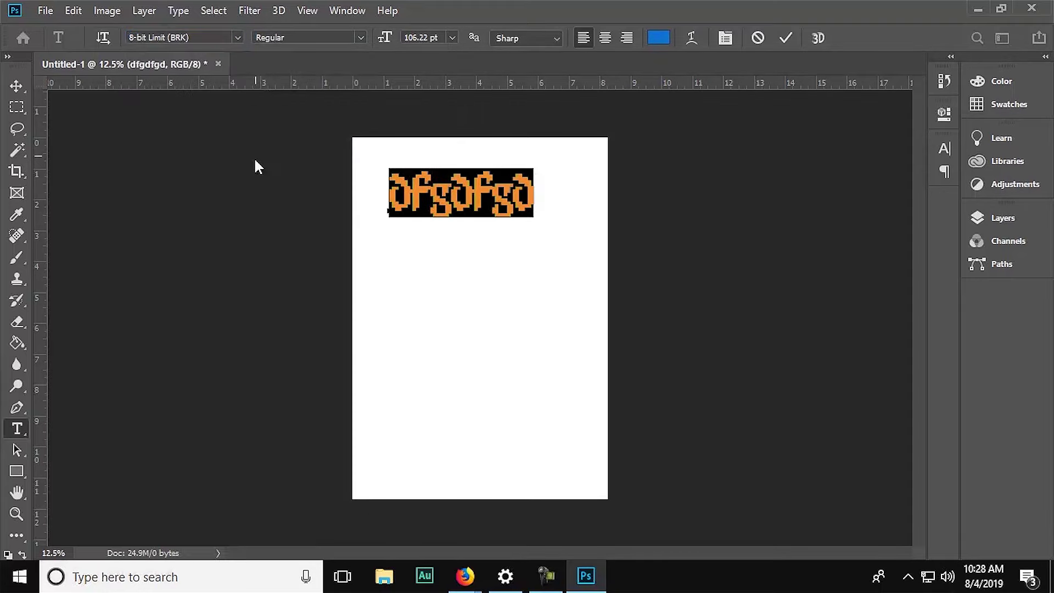
pyautogui.click(236, 37)
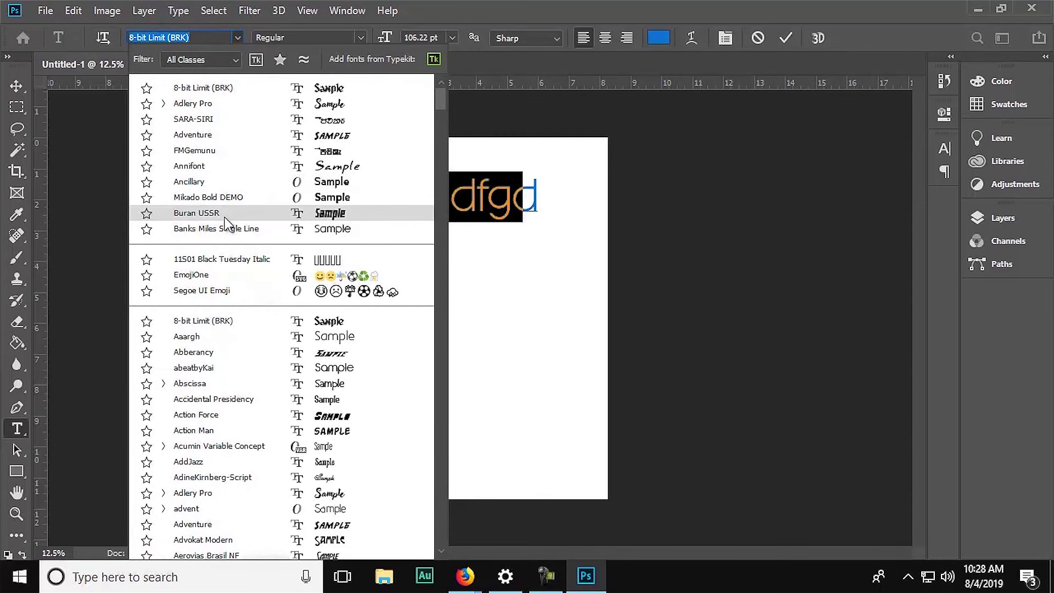
pyautogui.click(223, 214)
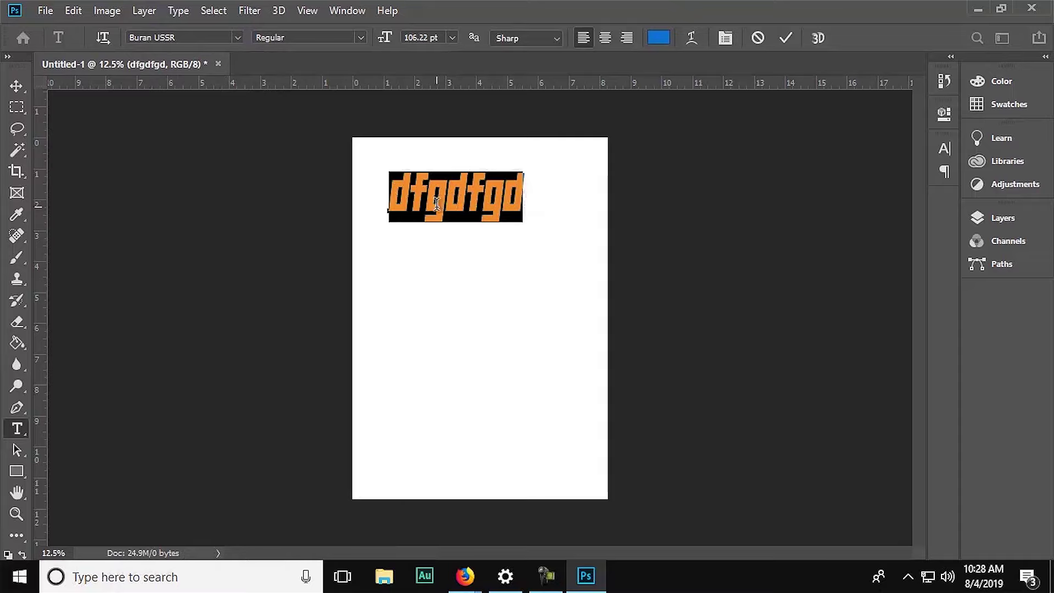
# Step: Retype the text as 'pasi Vlogs' and colour it blue #3078ba
pyautogui.write('p')
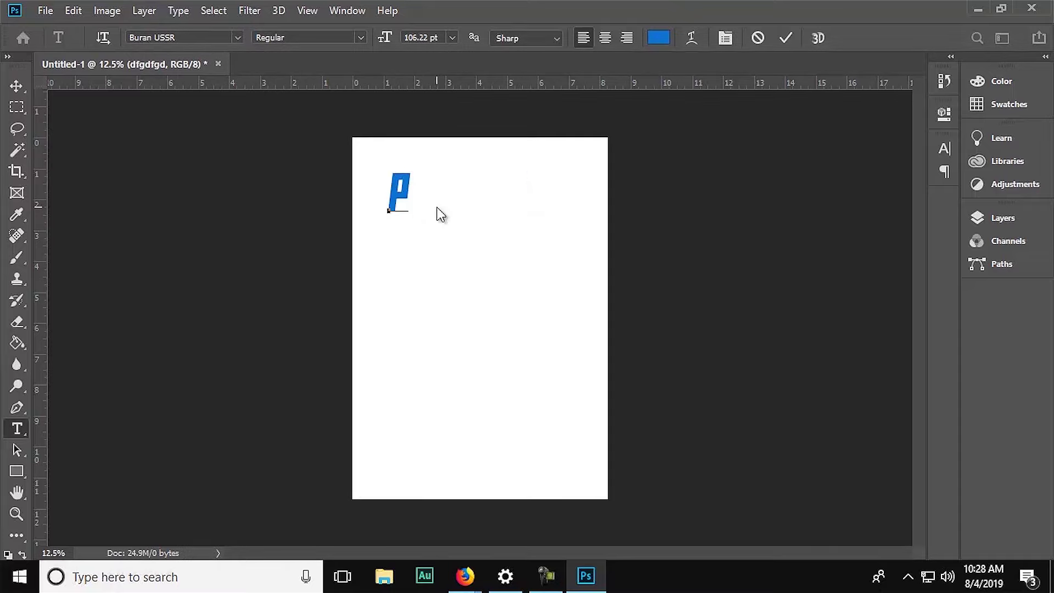
pyautogui.write('asi V')
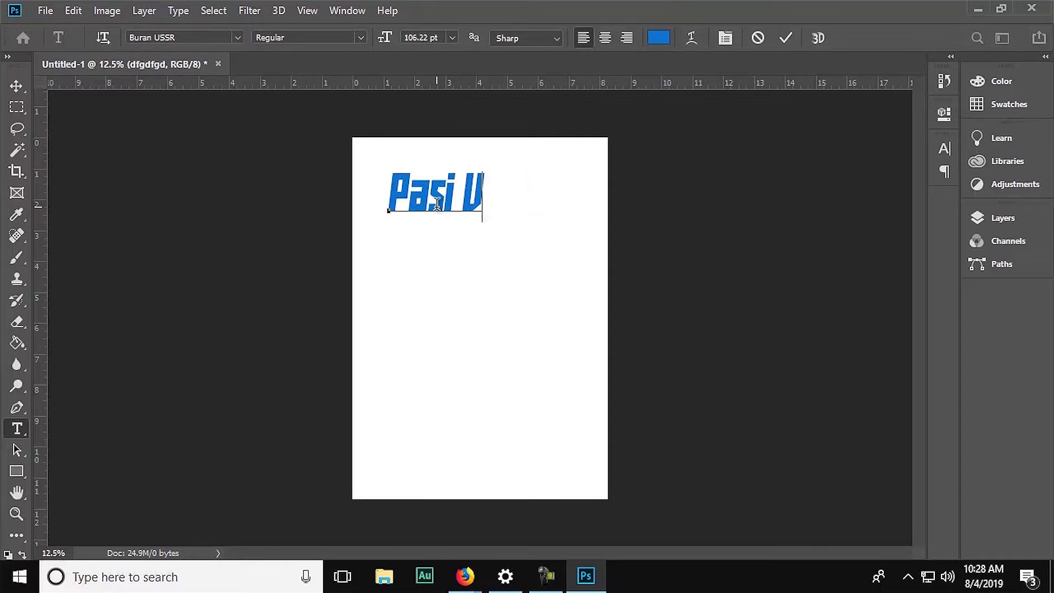
pyautogui.write('logs')
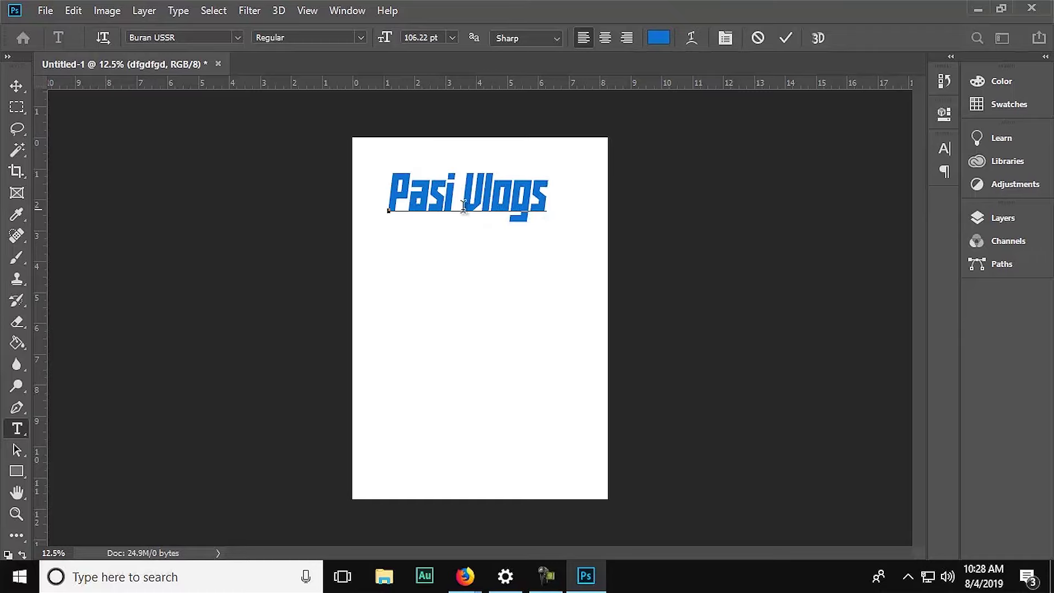
pyautogui.moveTo(390, 195); pyautogui.dragTo(581, 212)
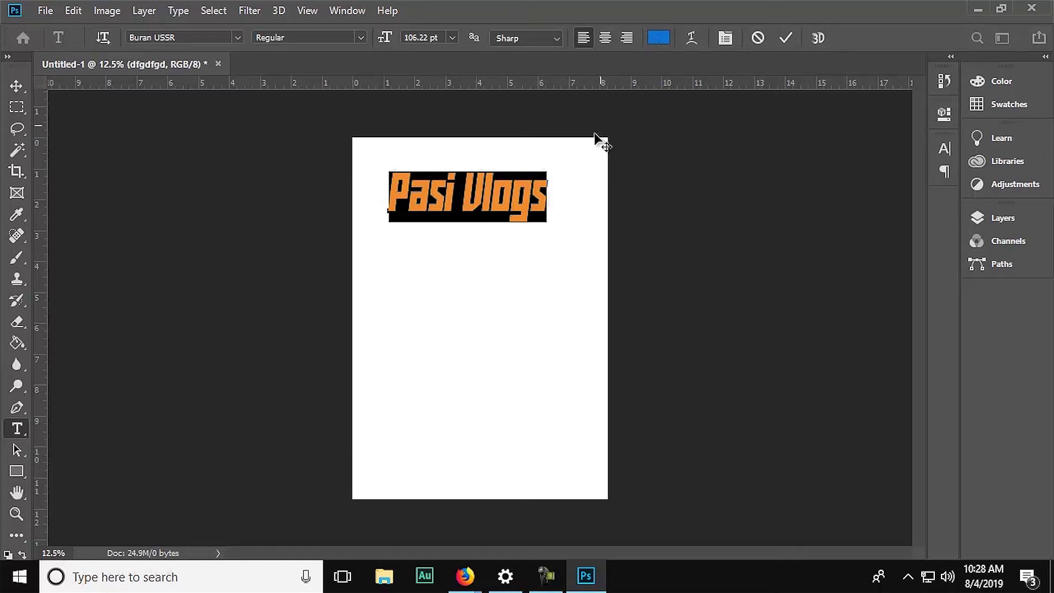
pyautogui.click(659, 38)
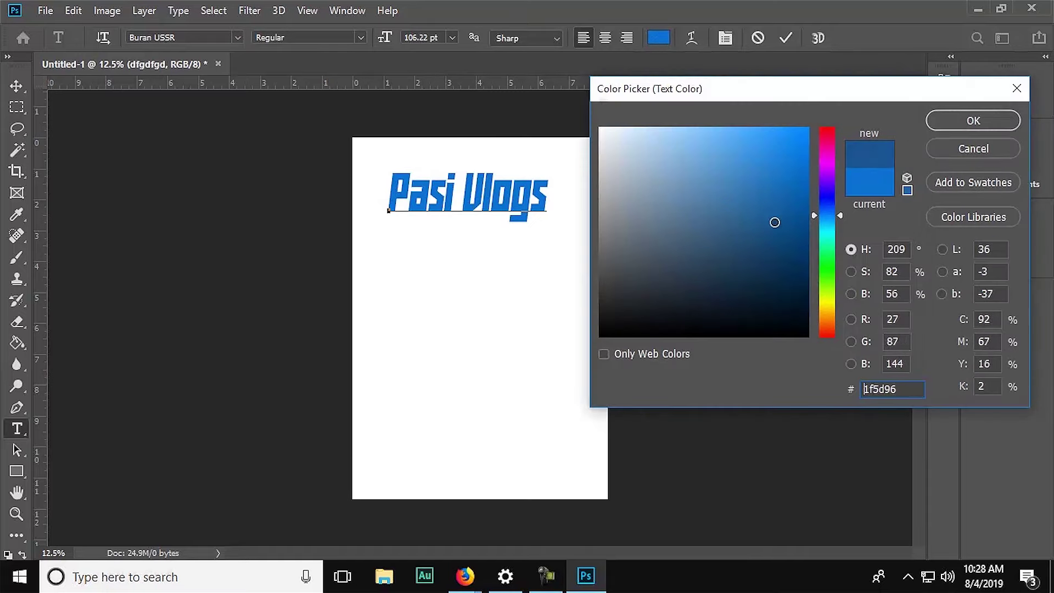
pyautogui.moveTo(758, 206)
pyautogui.mouseDown()
pyautogui.moveTo(803, 214)
pyautogui.moveTo(805, 194)
pyautogui.moveTo(755, 183)
pyautogui.mouseUp()
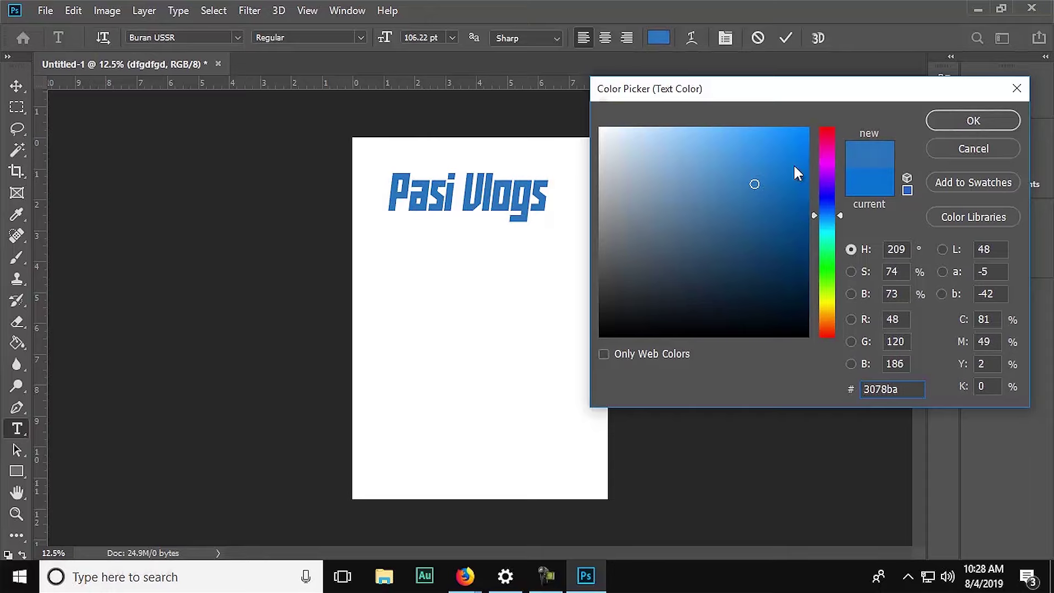
pyautogui.click(974, 121)
# Step: Commit the text, show Layers, attempt moving Pasi Vlogs below Background, then open Image Rotation
pyautogui.click(16, 85)
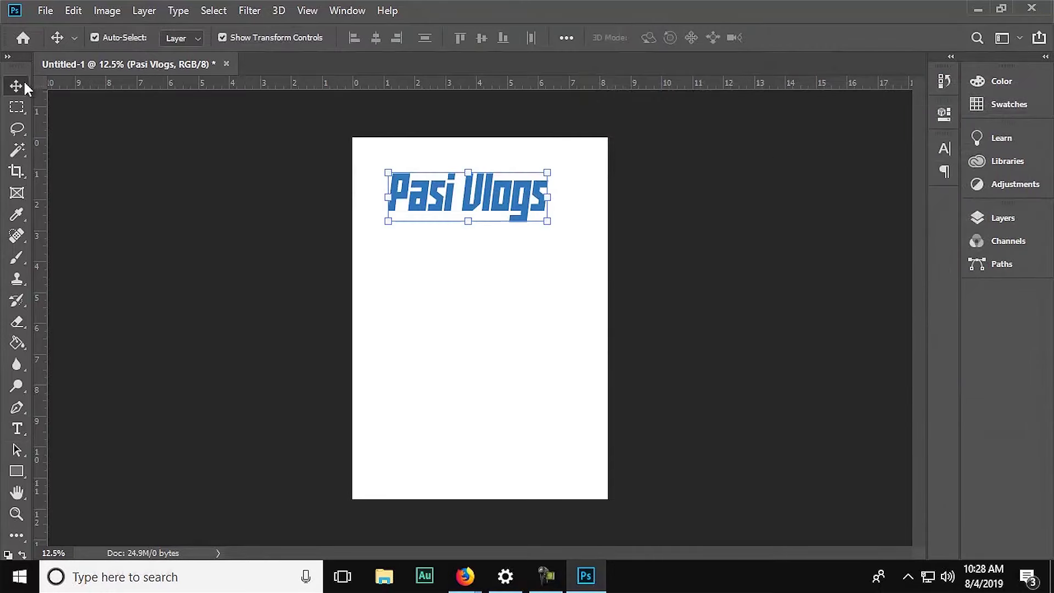
pyautogui.click(558, 284)
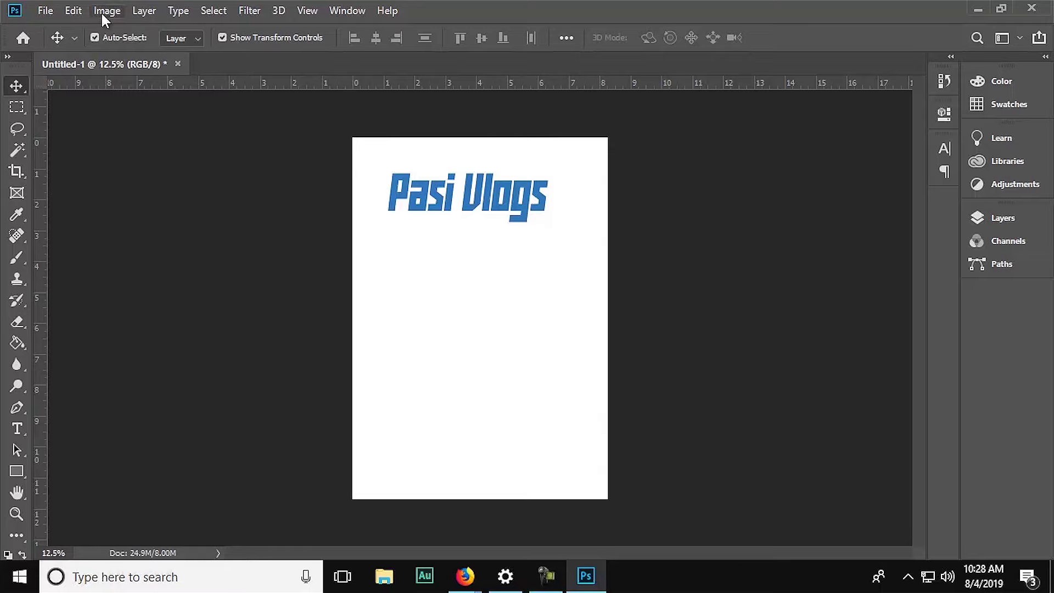
pyautogui.click(1003, 218)
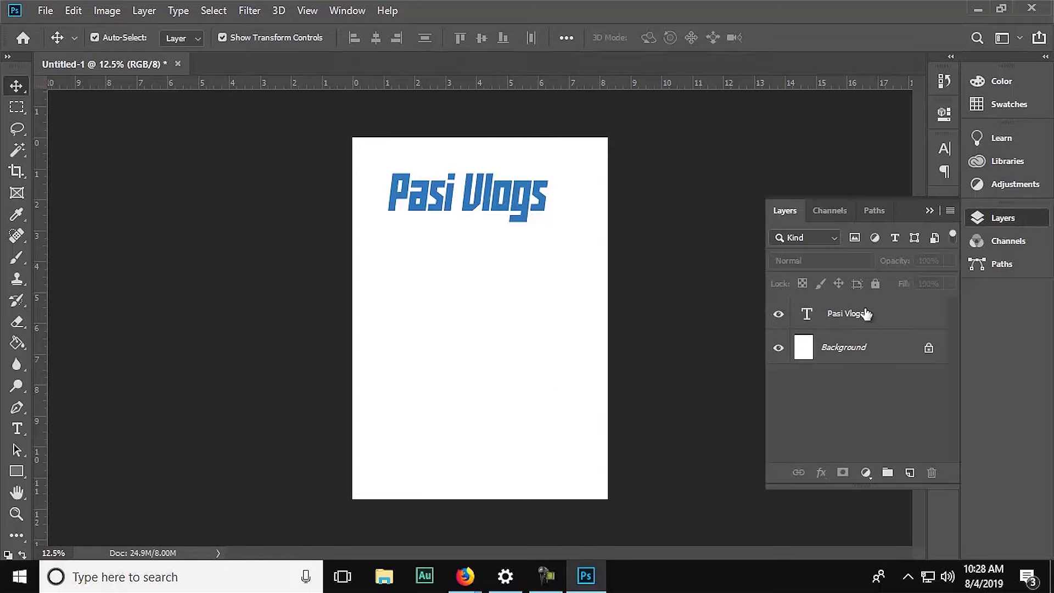
pyautogui.click(844, 357)
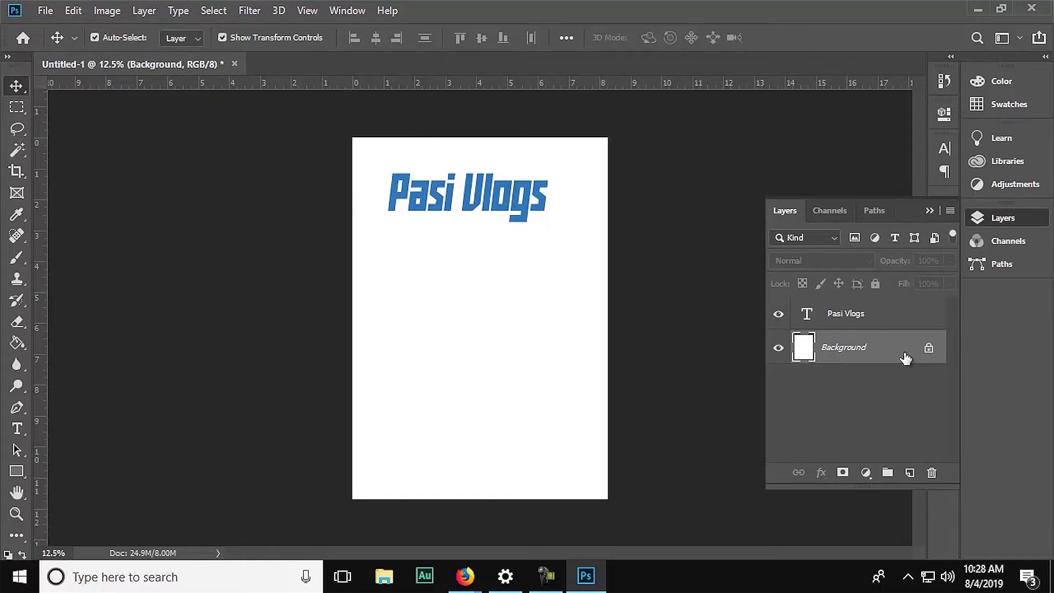
pyautogui.click(858, 318)
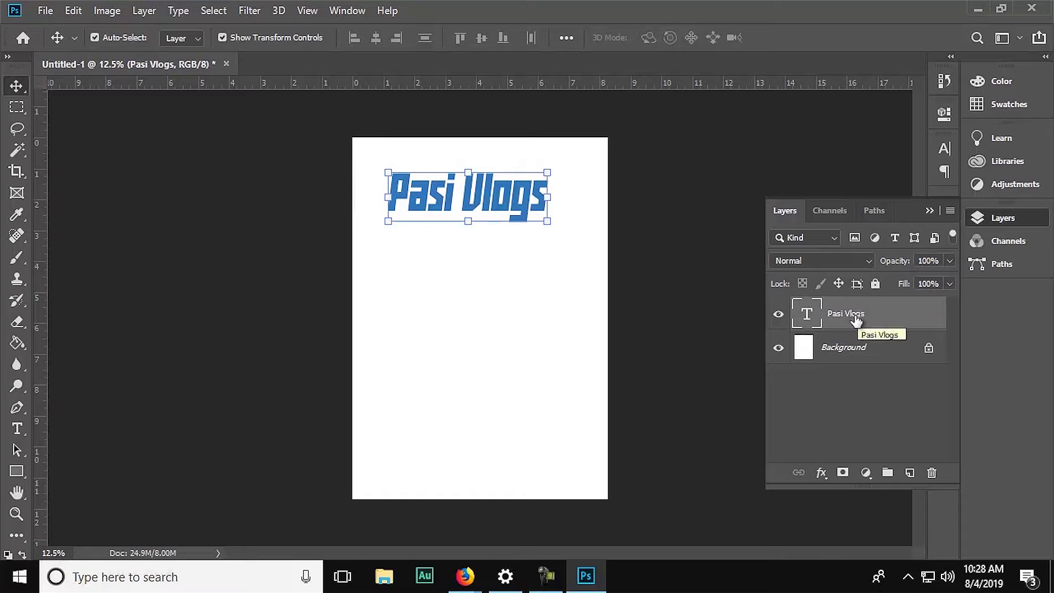
pyautogui.moveTo(858, 318); pyautogui.dragTo(858, 357)
pyautogui.click(855, 353)
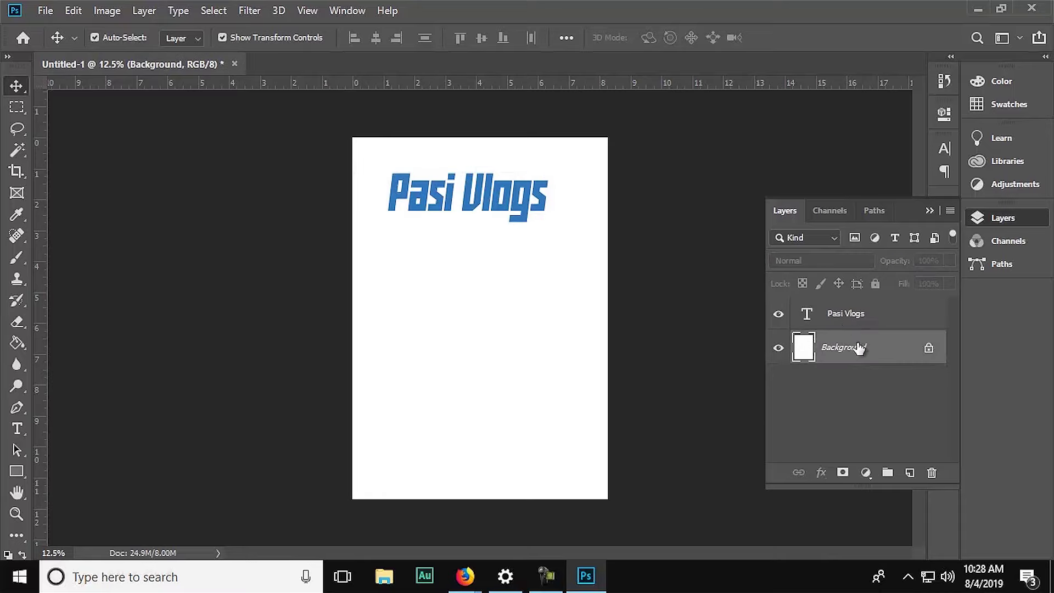
pyautogui.click(102, 12)
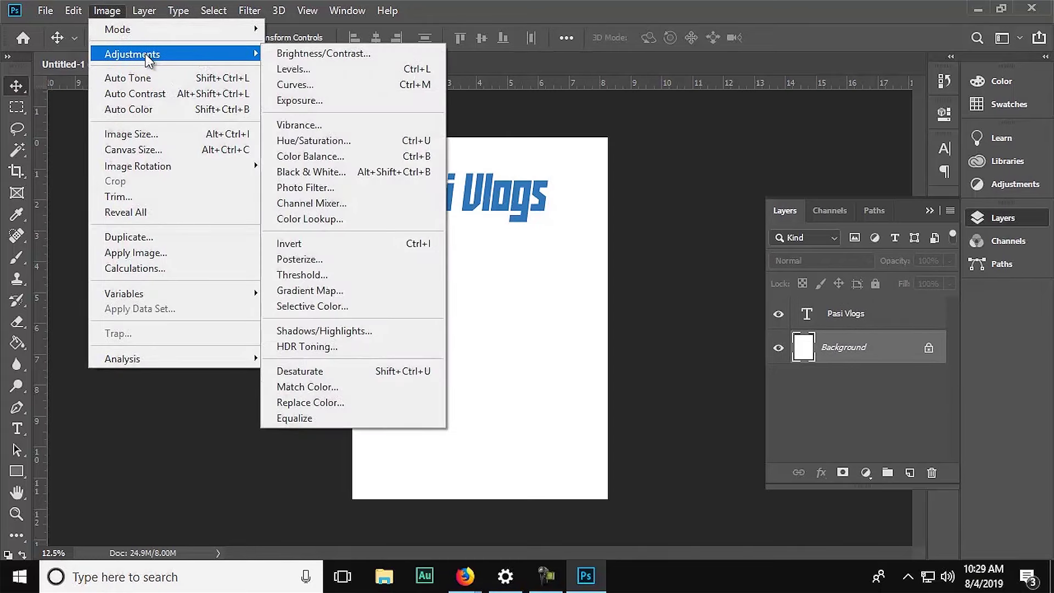
pyautogui.moveTo(137, 166)
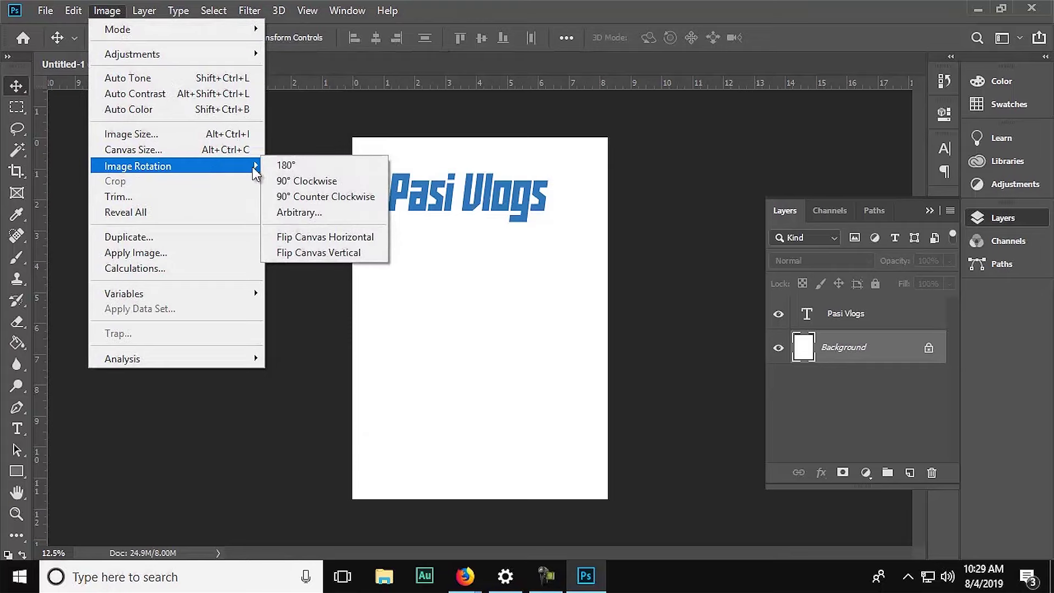
# Step: Rotate the canvas 90° clockwise to landscape and move the vertical 'Pasi Vlogs' text to the page centre
pyautogui.click(330, 186)
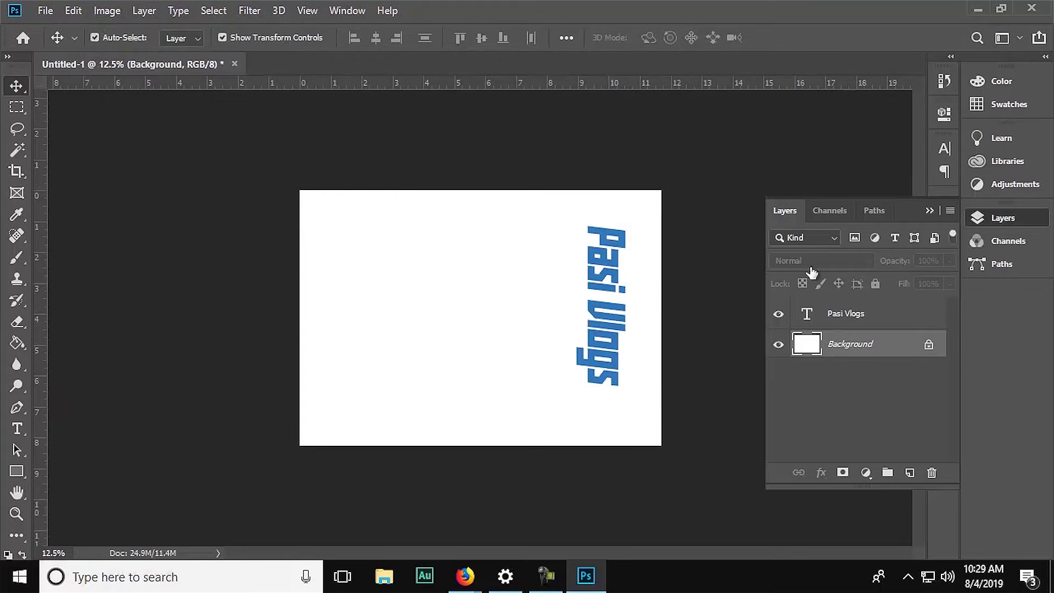
pyautogui.click(605, 265)
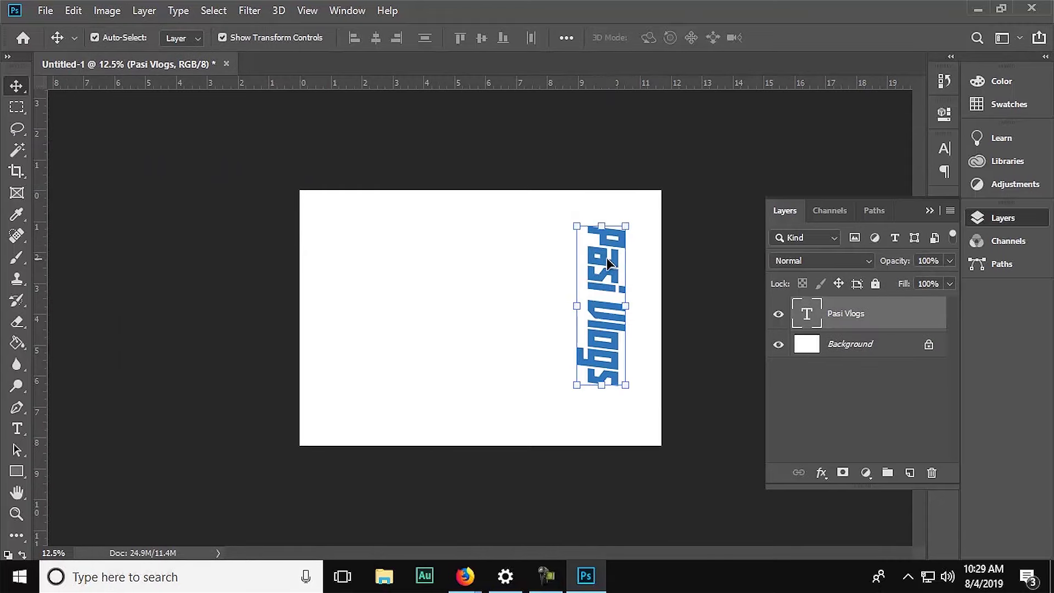
pyautogui.moveTo(609, 263); pyautogui.dragTo(502, 262)
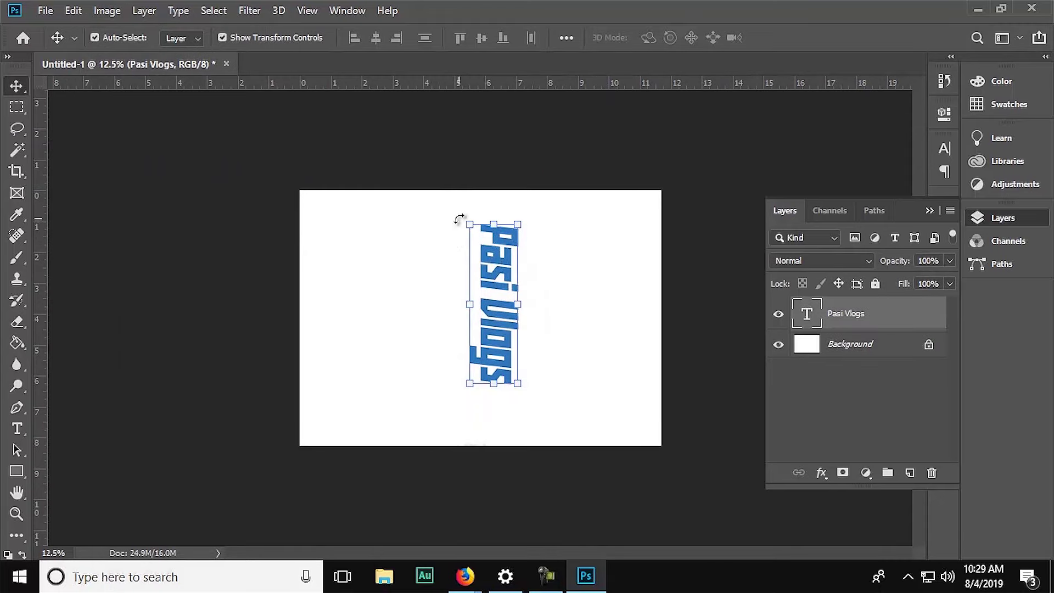
pyautogui.moveTo(459, 218); pyautogui.dragTo(369, 310)
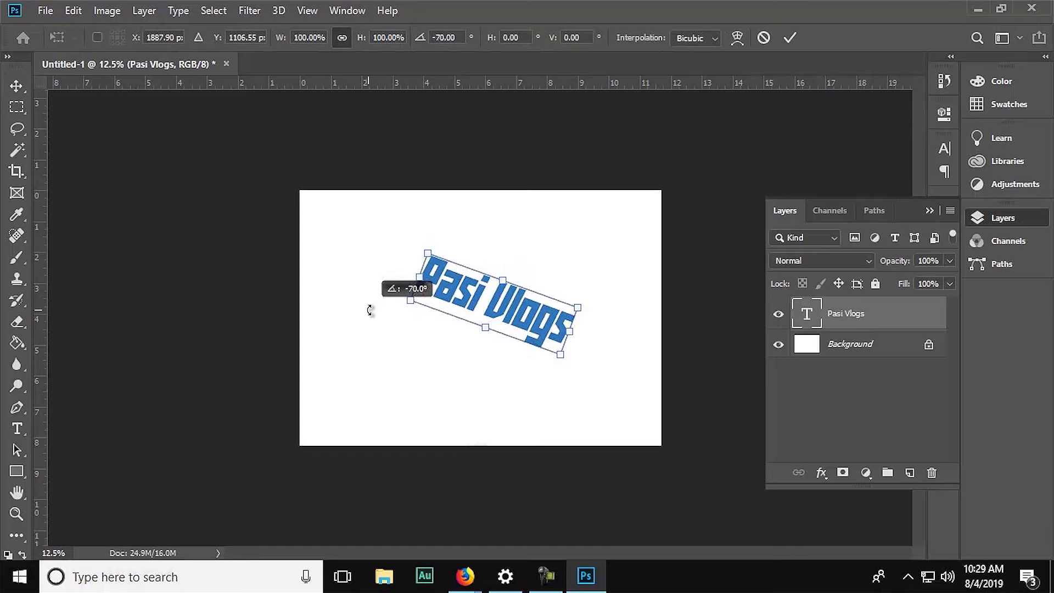
pyautogui.click(762, 38)
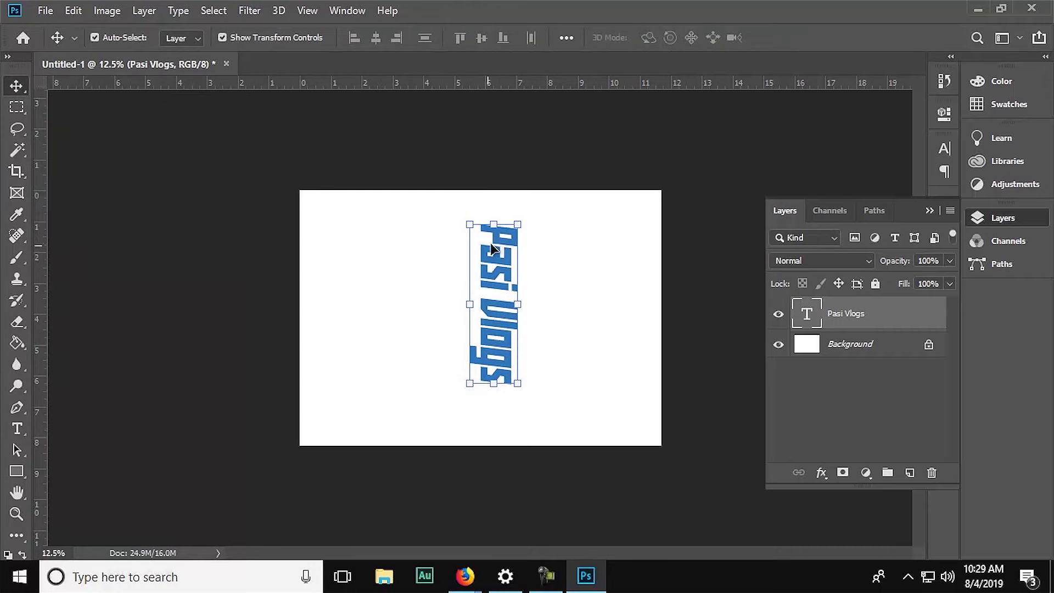
pyautogui.click(411, 251)
# Step: Resize the vertical 'Pasi Vlogs' text back to about its original size and commit
pyautogui.click(505, 252)
pyautogui.moveTo(517, 383)
pyautogui.mouseDown()
pyautogui.moveTo(585, 412)
pyautogui.moveTo(522, 374)
pyautogui.mouseUp()
pyautogui.moveTo(532, 300)
pyautogui.mouseDown()
pyautogui.moveTo(607, 299)
pyautogui.moveTo(528, 302)
pyautogui.mouseUp()
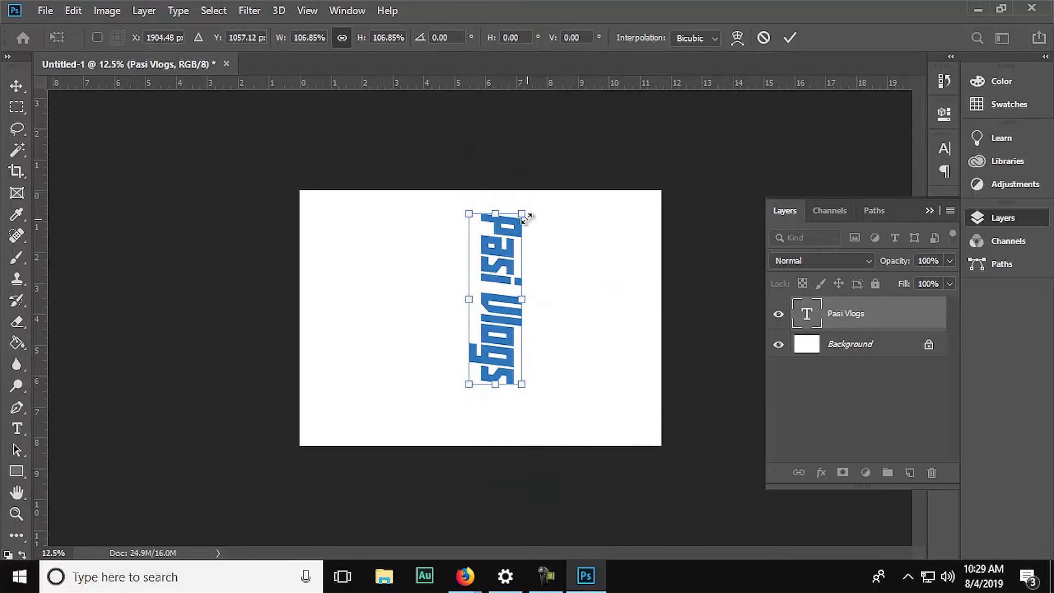
pyautogui.moveTo(526, 215)
pyautogui.mouseDown()
pyautogui.moveTo(580, 197)
pyautogui.moveTo(540, 235)
pyautogui.mouseUp()
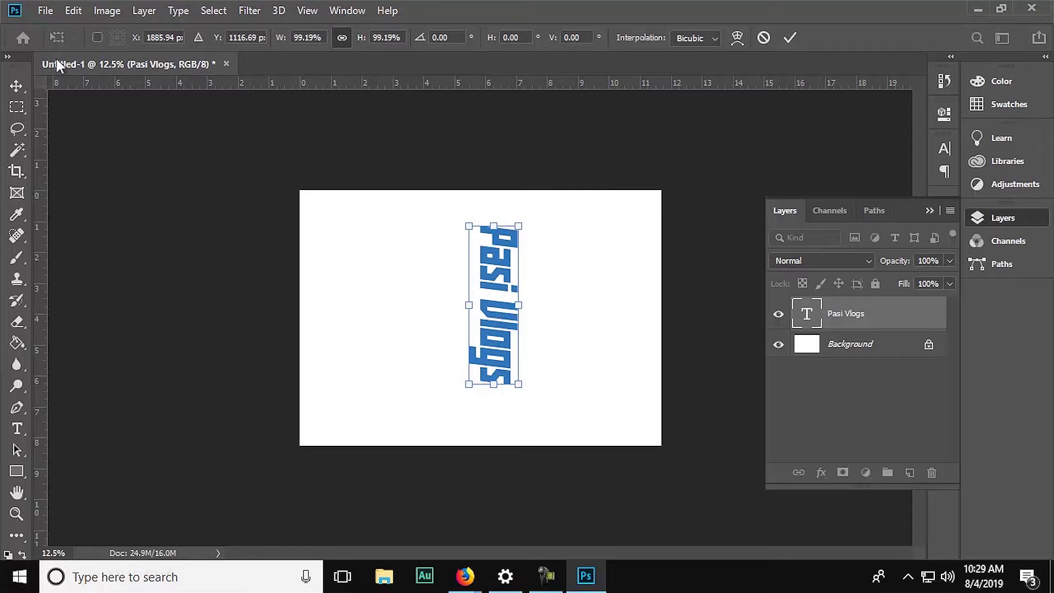
pyautogui.press('Return')
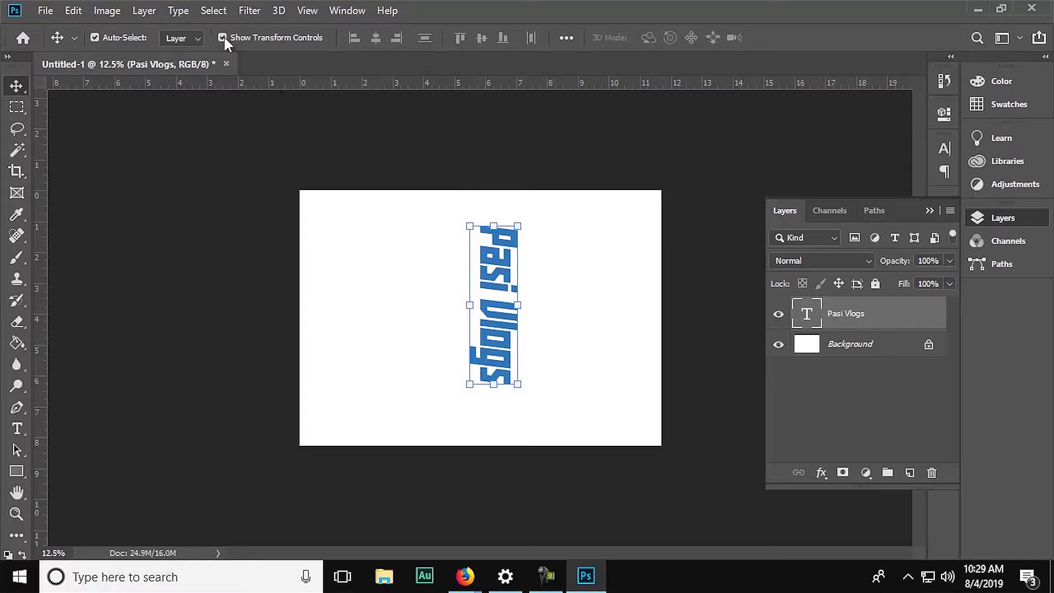
# Step: Nudge the vertical blue text slightly left of the page centre
pyautogui.click(223, 38)
pyautogui.moveTo(495, 265); pyautogui.dragTo(471, 267)
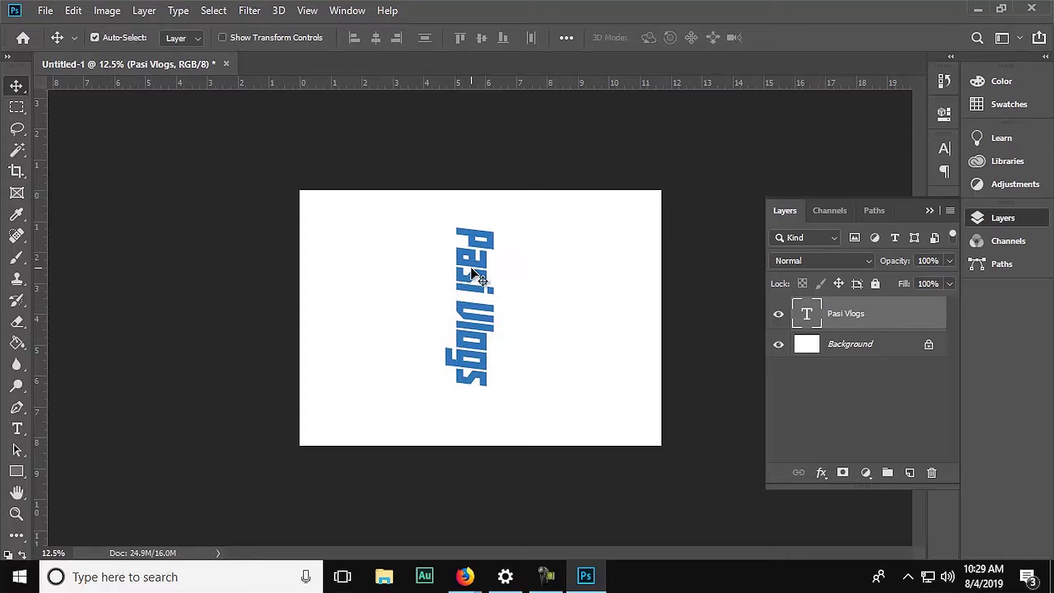
pyautogui.click(222, 37)
pyautogui.click(371, 262)
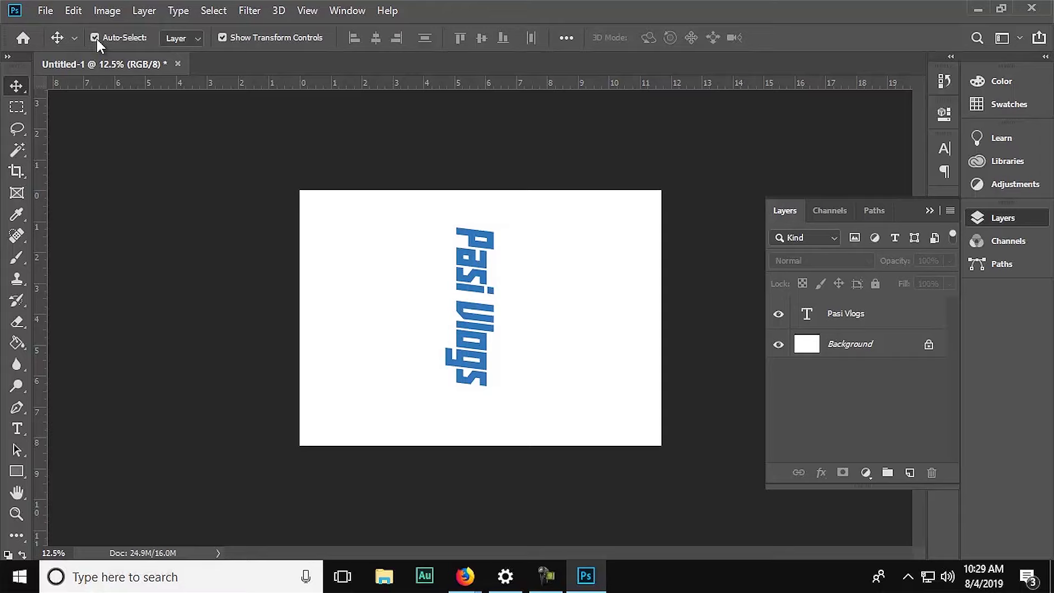
# Step: Add a new text line 'Pasi vlogs' at the upper left and select all of it
pyautogui.click(17, 429)
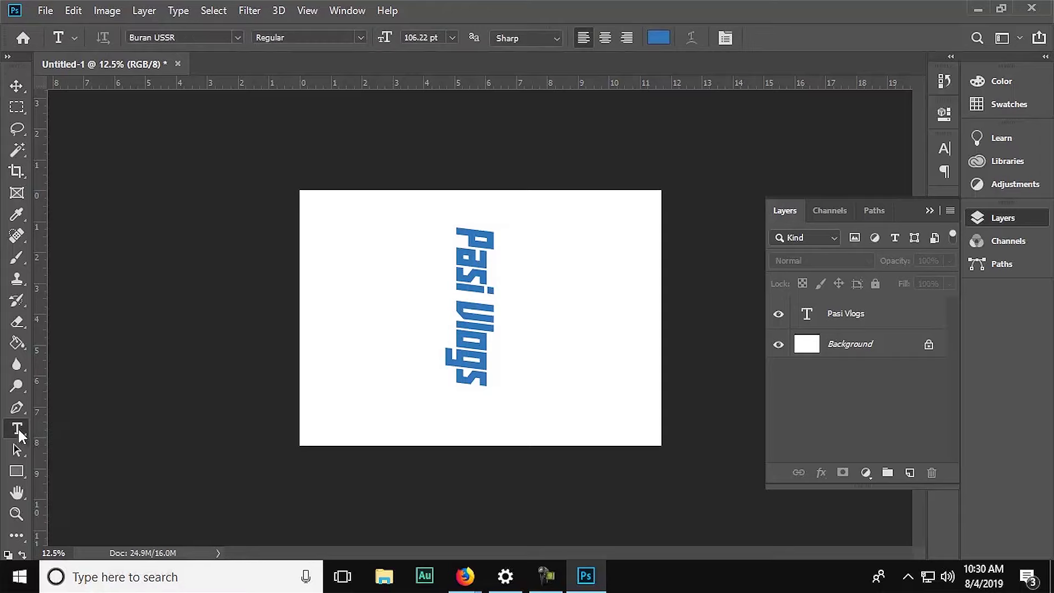
pyautogui.click(338, 255)
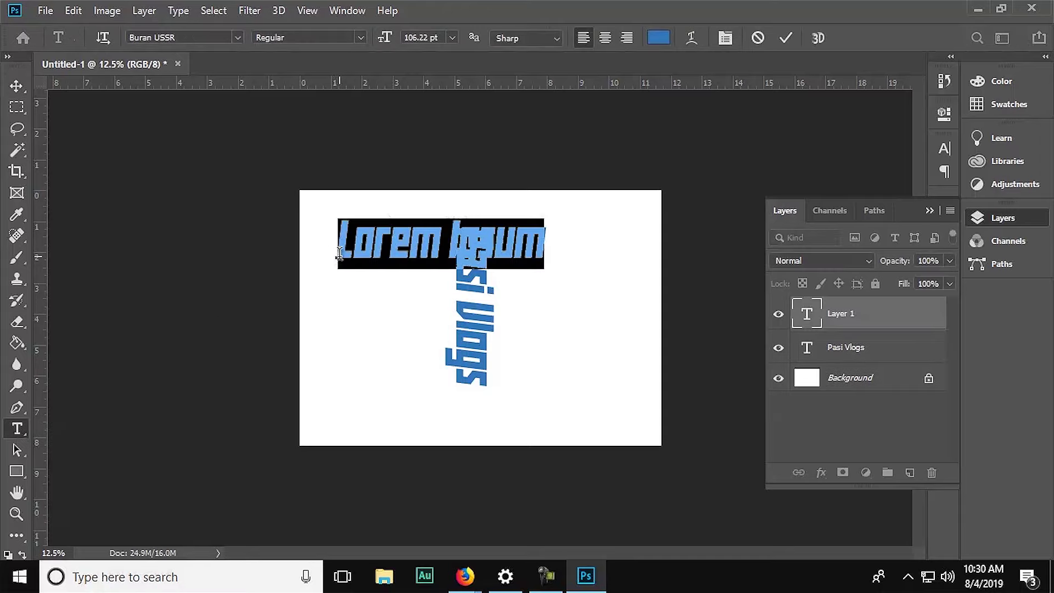
pyautogui.write('Pasi')
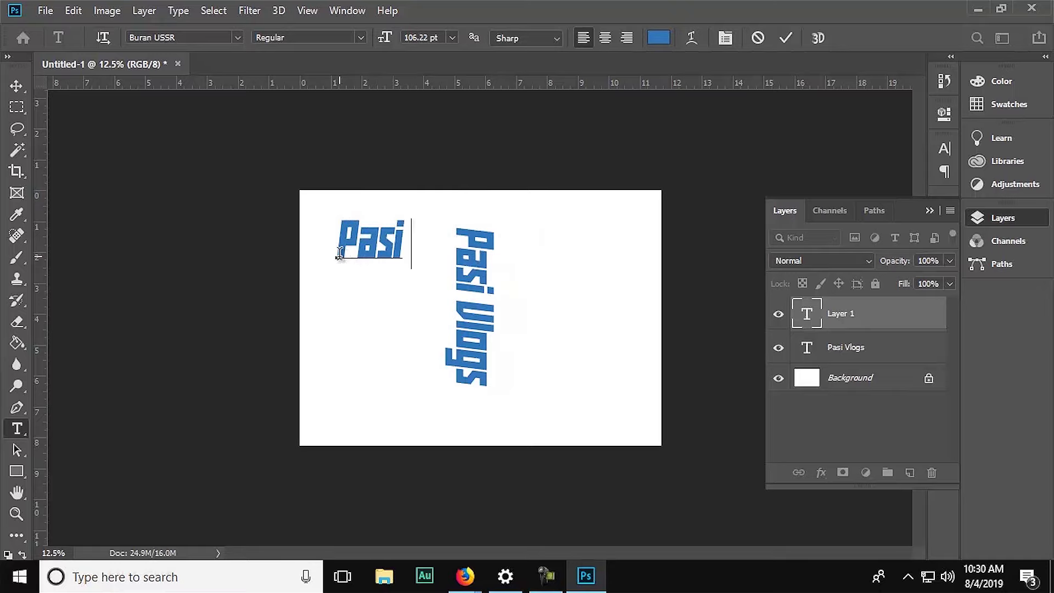
pyautogui.write(' Vlogs')
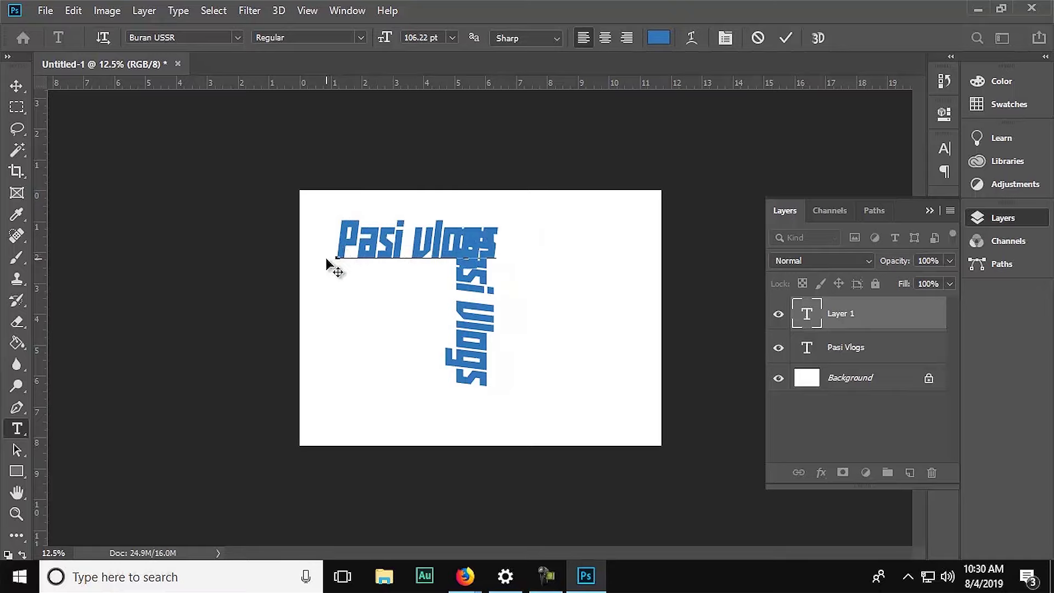
pyautogui.press('ctrl')
pyautogui.hotkey('ctrl', 'a')
# Step: Colour the new text magenta #c80264 and commit it
pyautogui.click(659, 37)
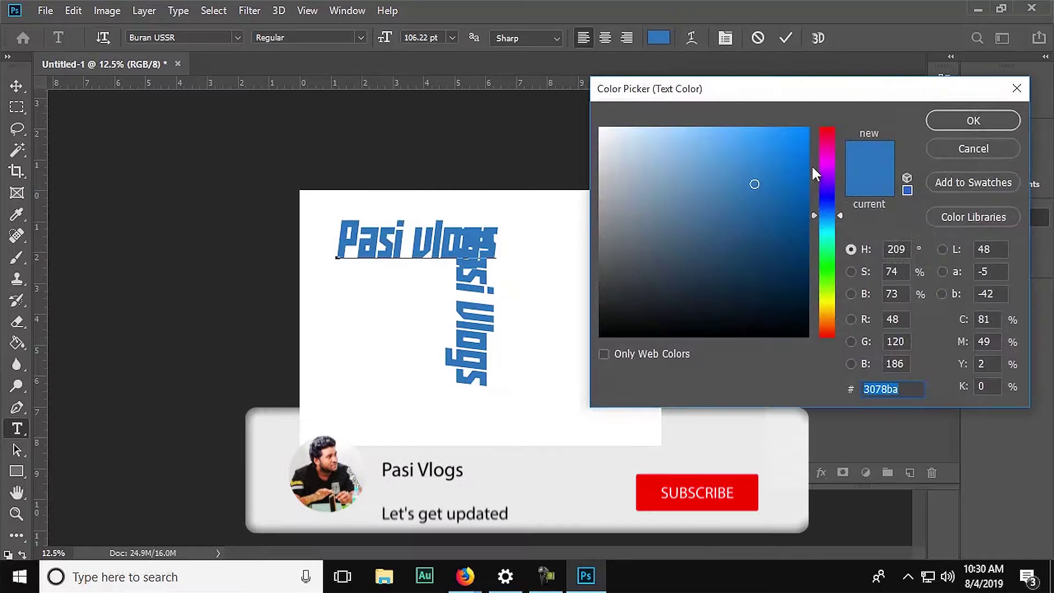
pyautogui.click(830, 145)
pyautogui.click(805, 172)
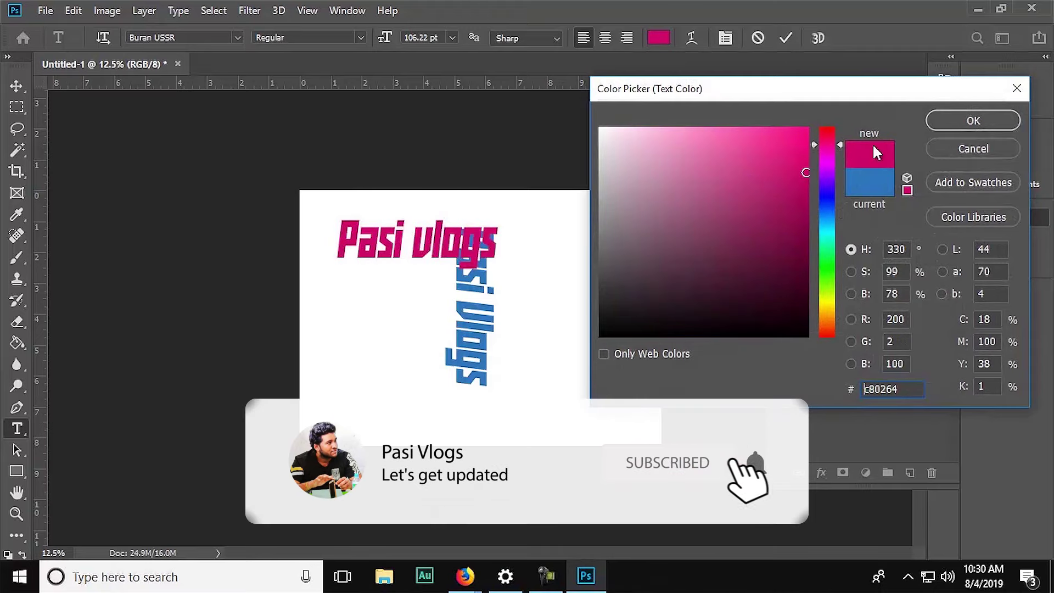
pyautogui.click(990, 126)
pyautogui.click(786, 38)
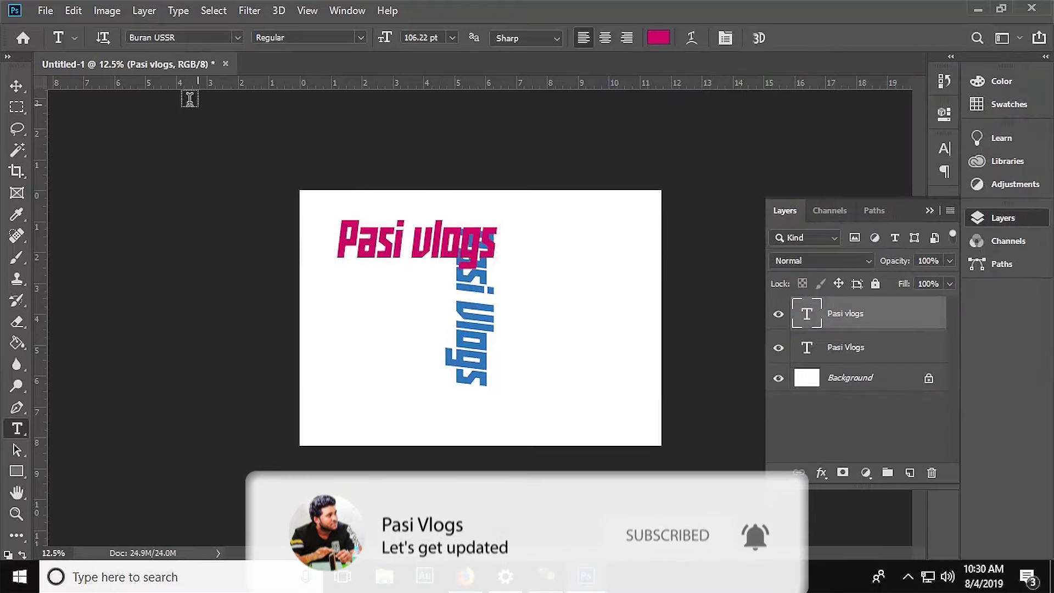
pyautogui.click(14, 88)
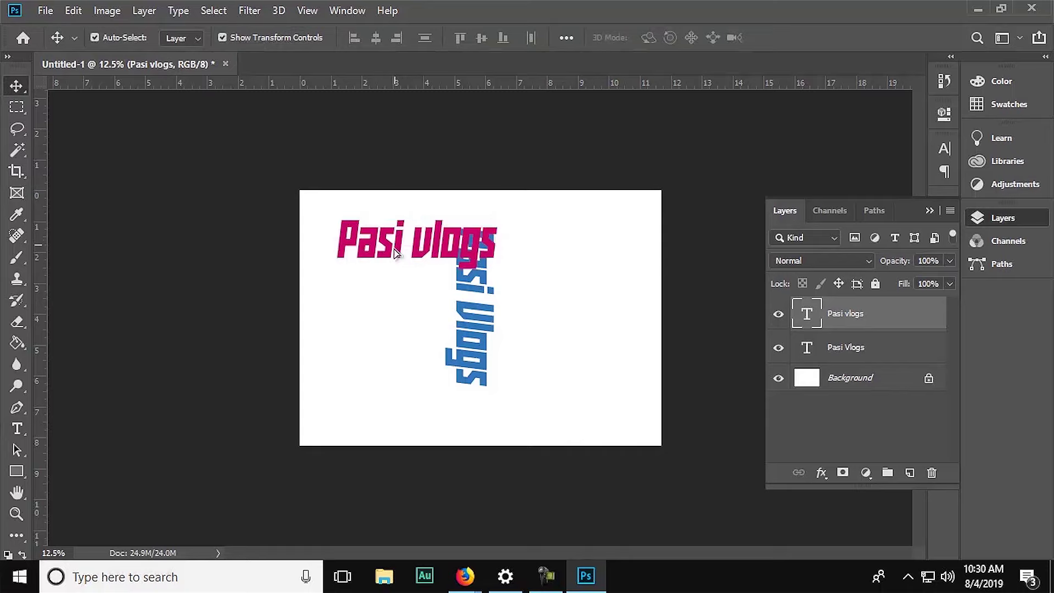
# Step: Move the magenta text down-left and the blue vertical text to the right
pyautogui.moveTo(403, 250); pyautogui.dragTo(375, 298)
pyautogui.moveTo(482, 250); pyautogui.dragTo(555, 250)
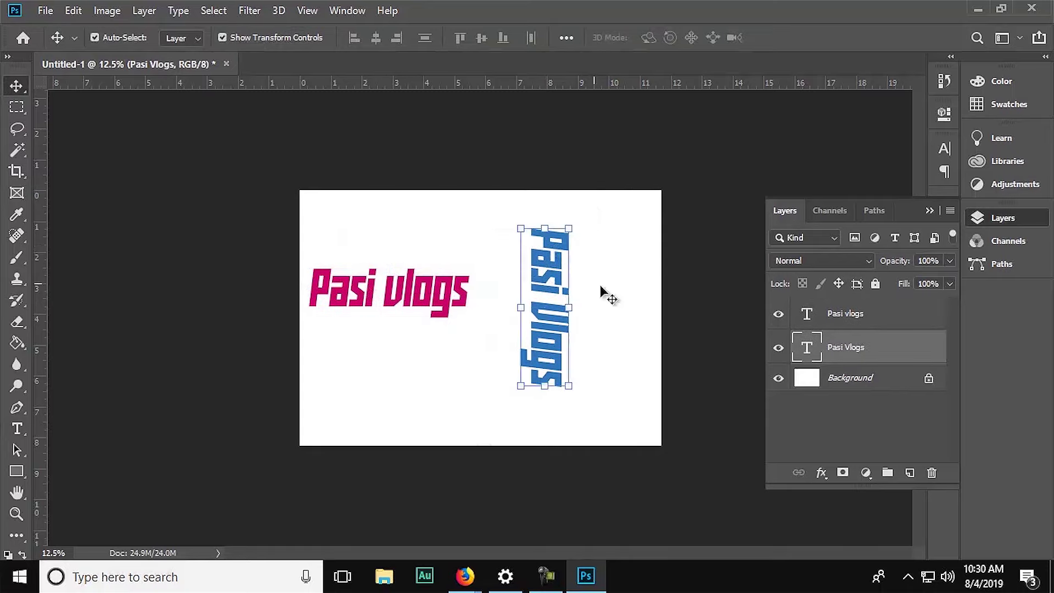
pyautogui.click(592, 160)
pyautogui.click(461, 289)
pyautogui.moveTo(461, 290); pyautogui.dragTo(491, 290)
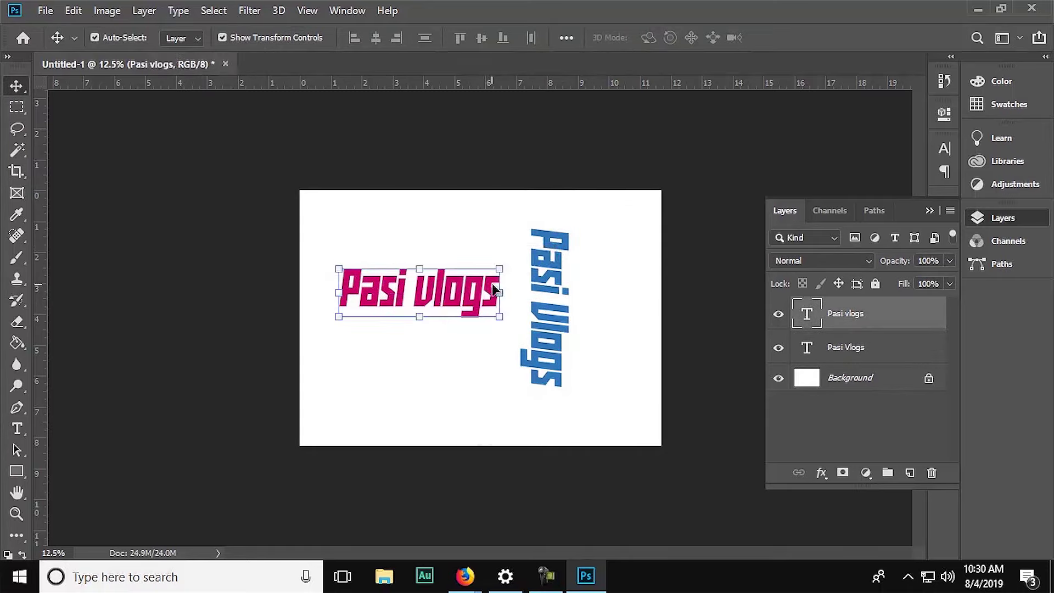
# Step: Alternate selection between the blue vertical text and the magenta heading
pyautogui.click(564, 263)
pyautogui.click(466, 283)
pyautogui.click(533, 278)
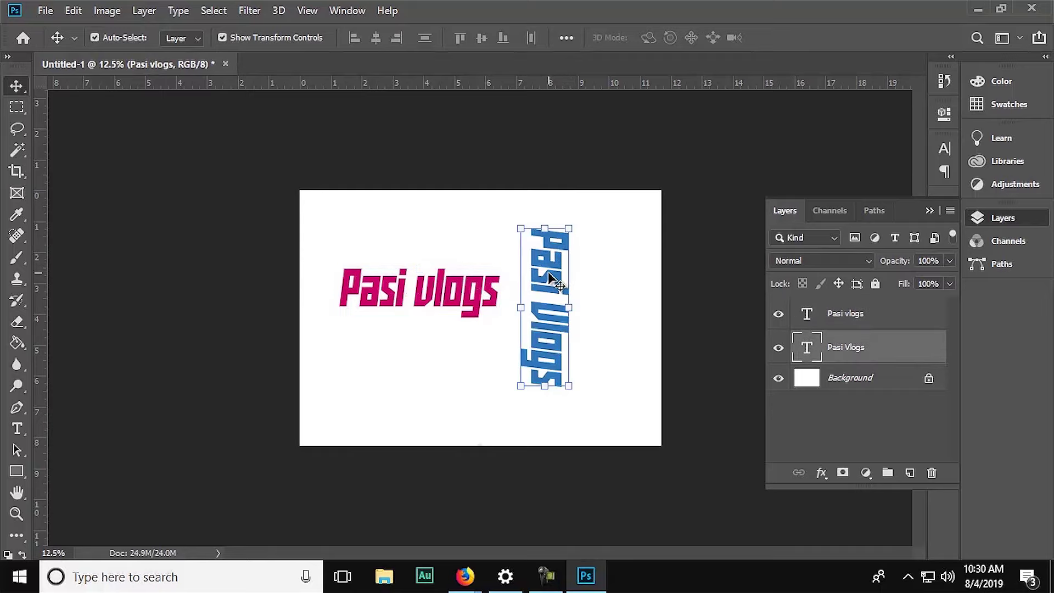
pyautogui.click(491, 290)
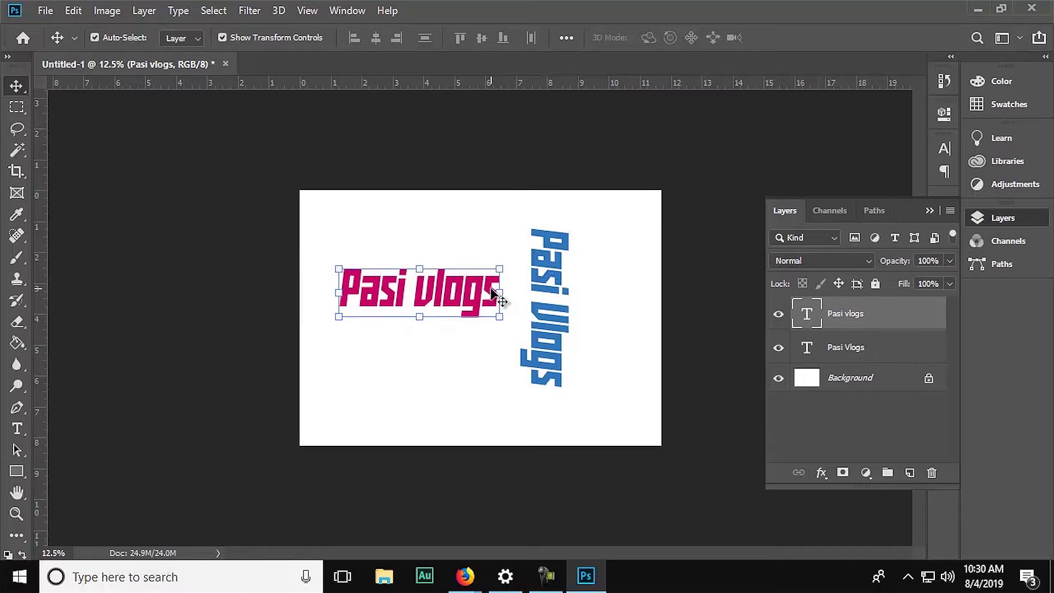
# Step: Append ' 2' to the magenta heading so it reads 'Pasi vlogs 2'
pyautogui.click(14, 434)
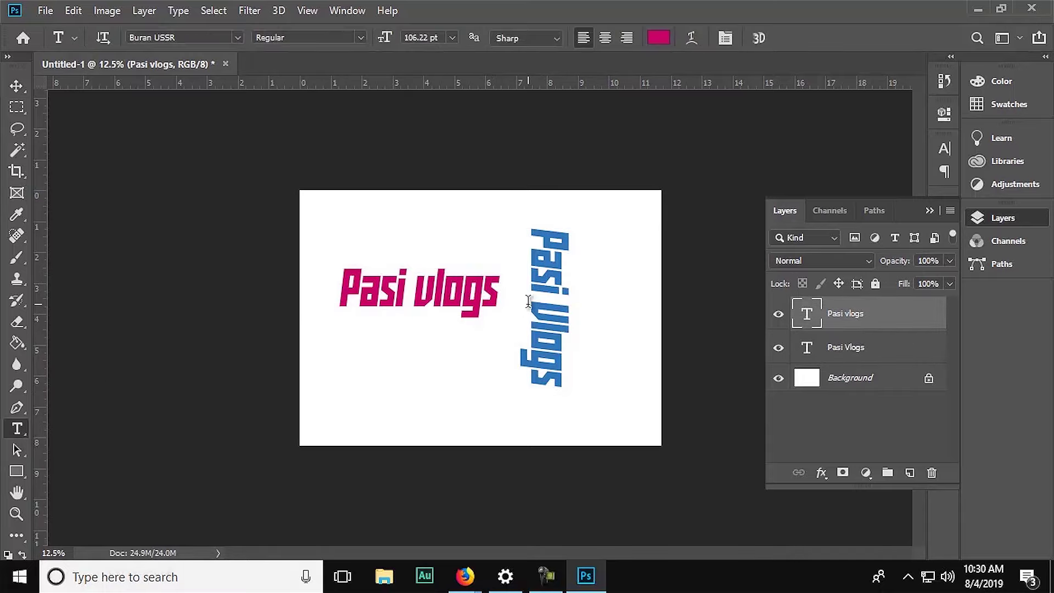
pyautogui.click(497, 296)
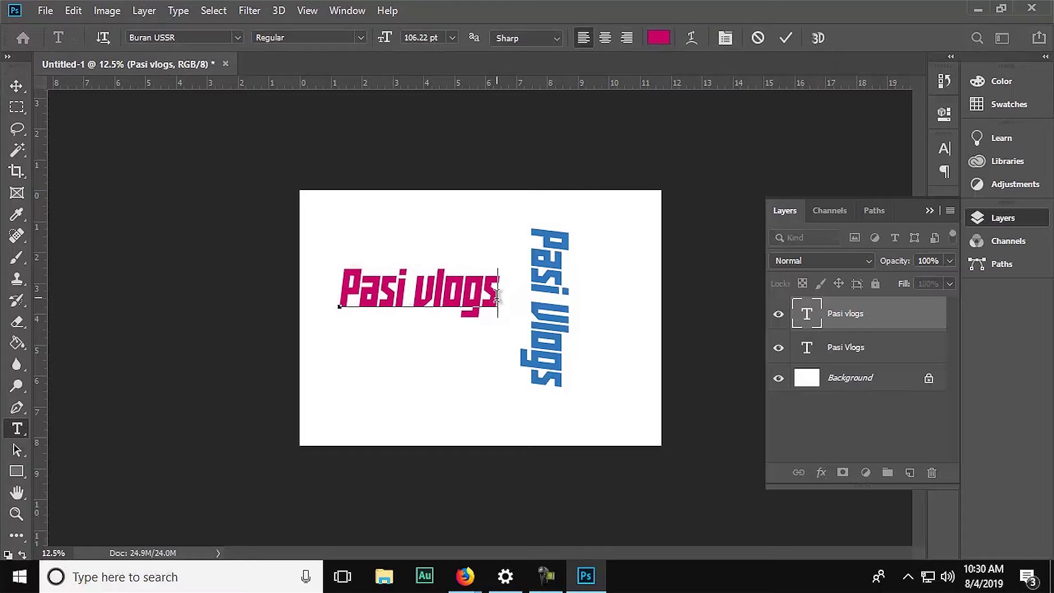
pyautogui.write(' 2')
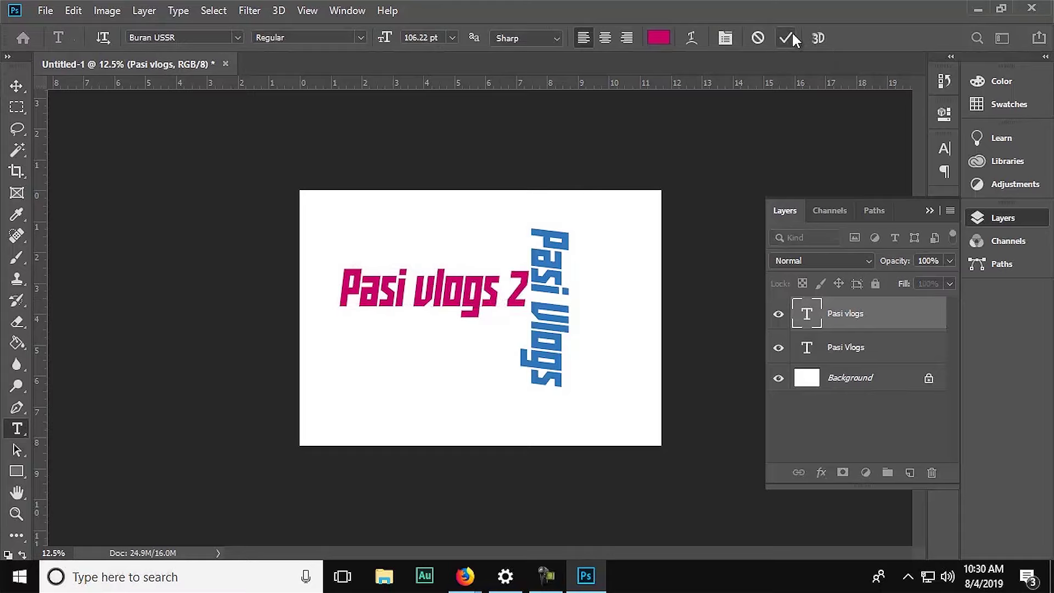
pyautogui.click(786, 38)
# Step: Move the magenta heading further left and switch between the two text layers
pyautogui.click(16, 86)
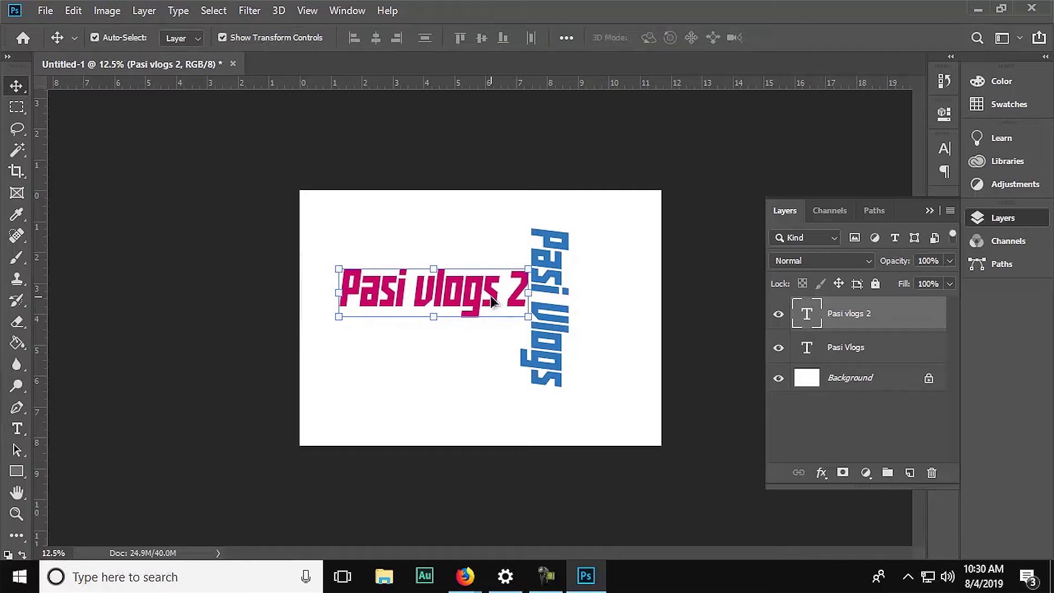
pyautogui.moveTo(491, 299); pyautogui.dragTo(476, 300)
pyautogui.moveTo(559, 292); pyautogui.dragTo(571, 291)
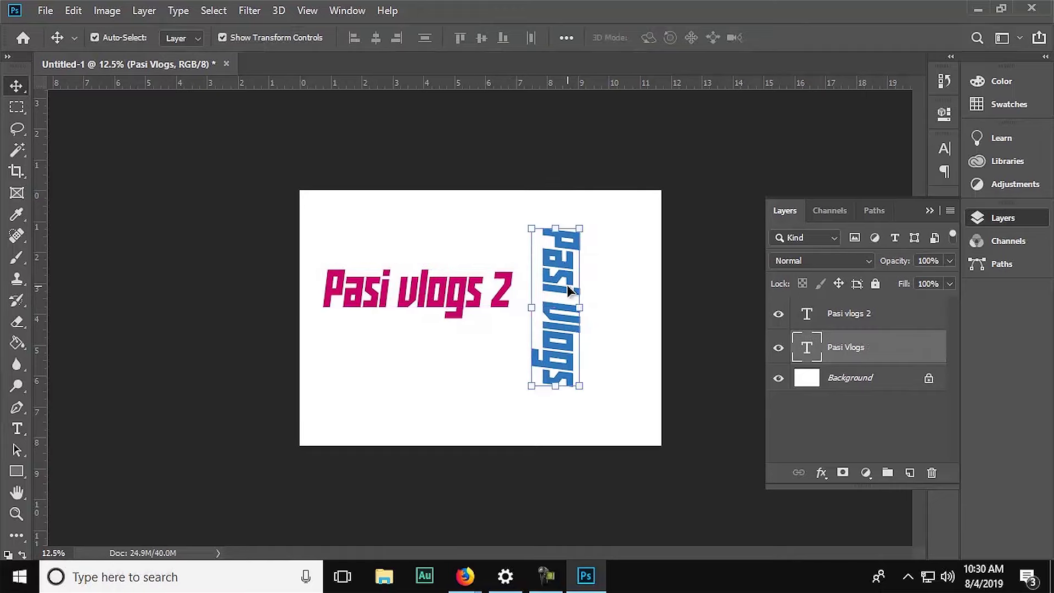
pyautogui.click(861, 317)
pyautogui.click(854, 347)
pyautogui.click(862, 318)
pyautogui.click(856, 347)
# Step: Turn off Auto-Select, then drag the blue vertical text right and down
pyautogui.click(431, 291)
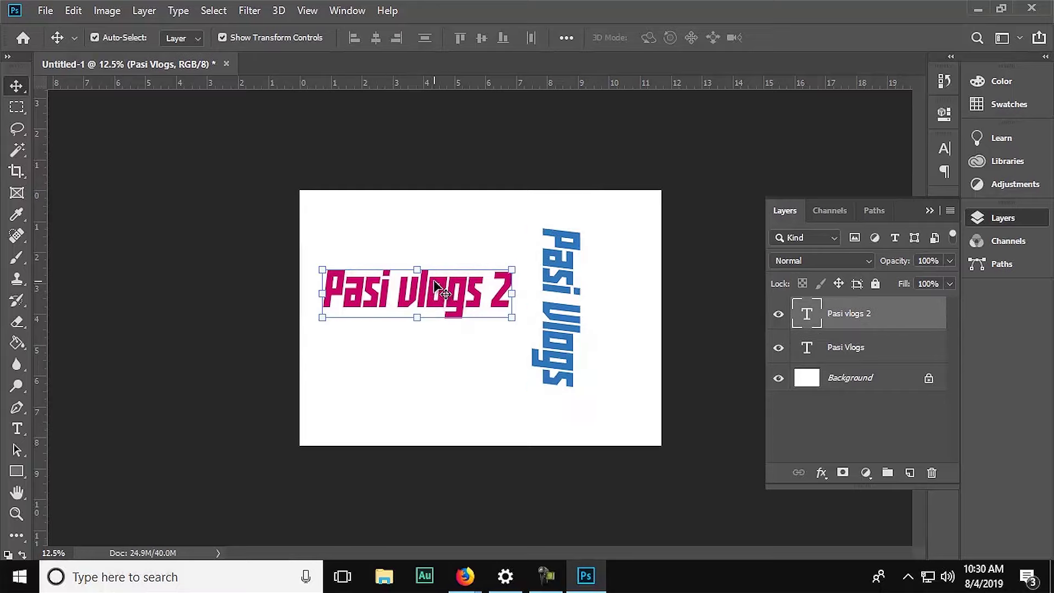
pyautogui.click(566, 283)
pyautogui.click(94, 38)
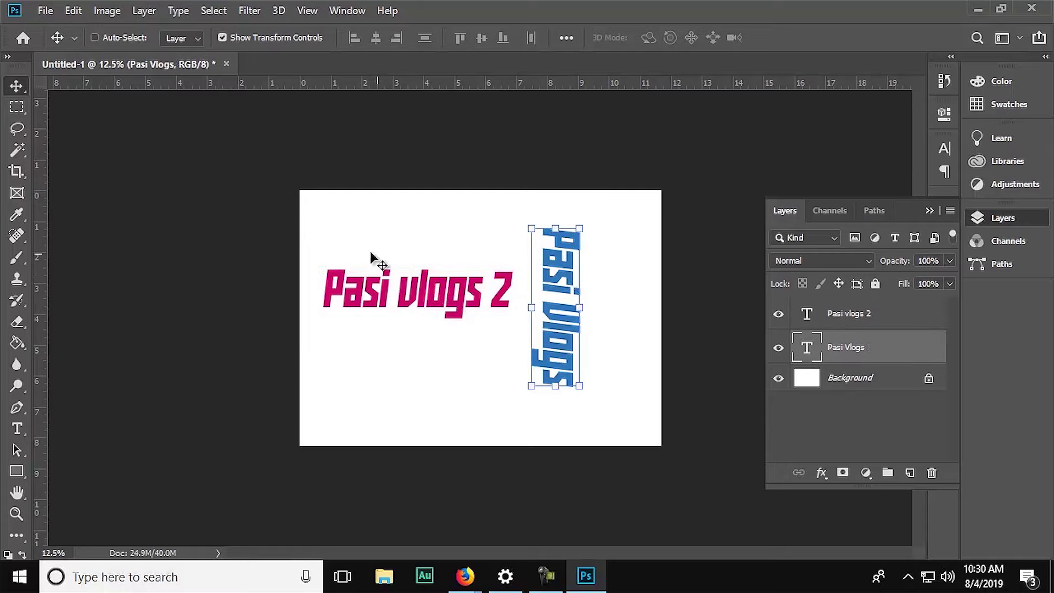
pyautogui.moveTo(439, 302); pyautogui.dragTo(490, 289)
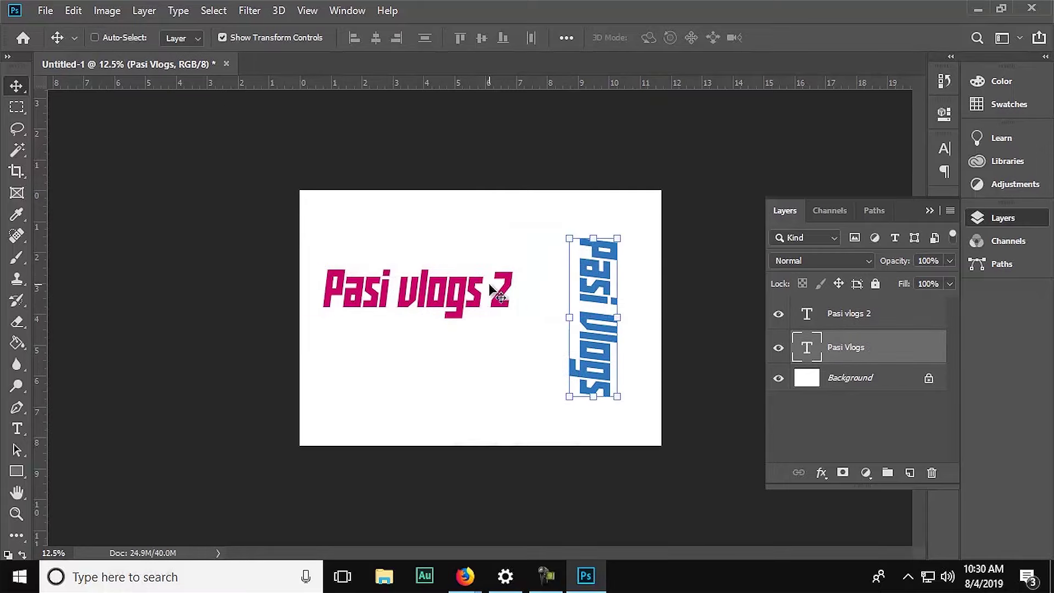
pyautogui.doubleClick(425, 282)
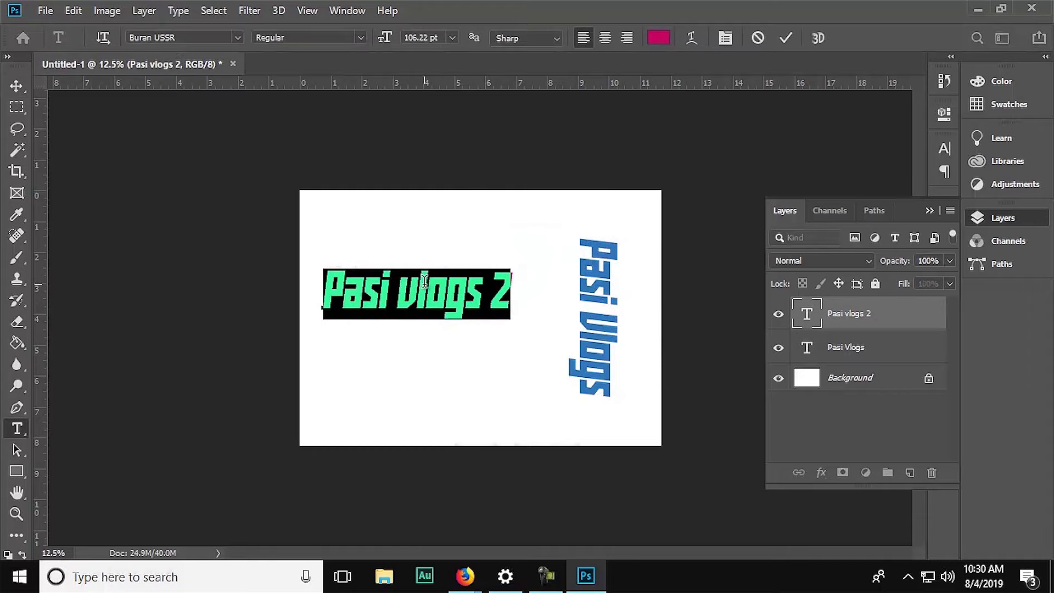
pyautogui.click(16, 86)
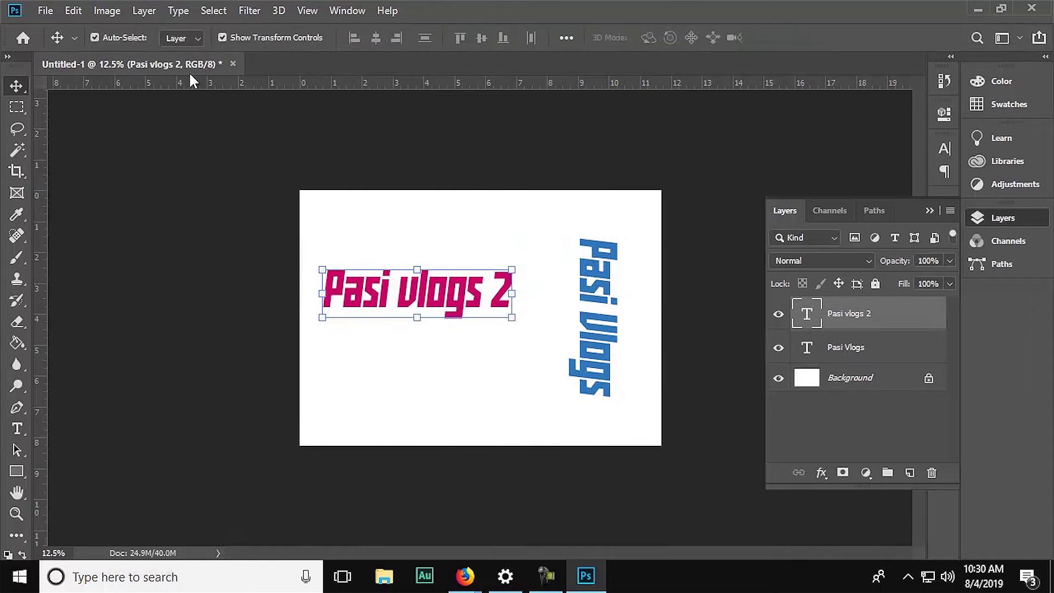
# Step: Drag the magenta heading to the top-left and the blue vertical text flush against the right edge
pyautogui.moveTo(476, 298); pyautogui.dragTo(466, 236)
pyautogui.moveTo(603, 286)
pyautogui.mouseDown()
pyautogui.moveTo(627, 273)
pyautogui.moveTo(635, 291)
pyautogui.mouseUp()
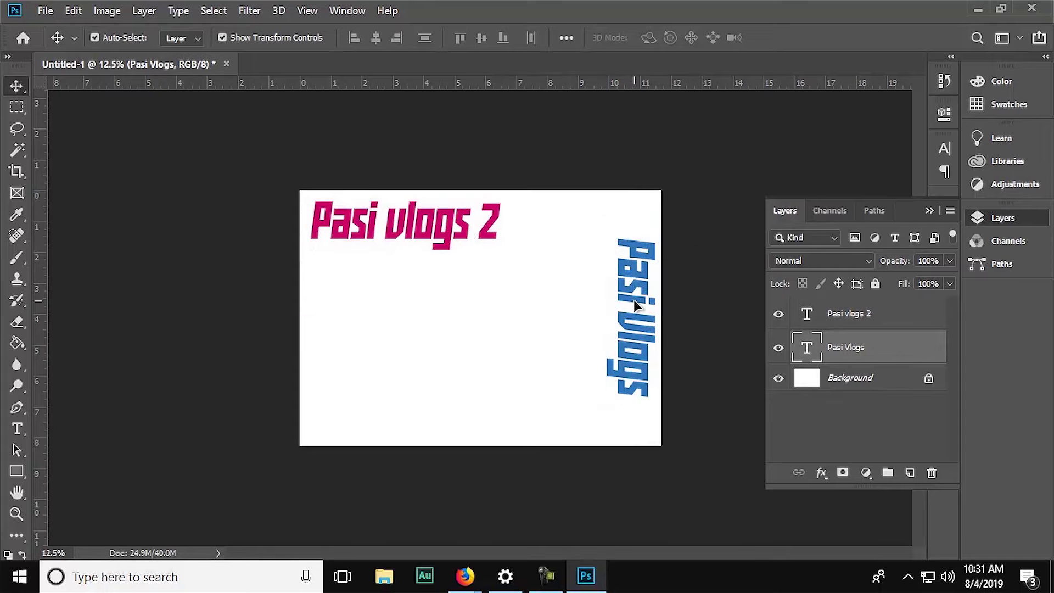
pyautogui.moveTo(633, 298); pyautogui.dragTo(634, 308)
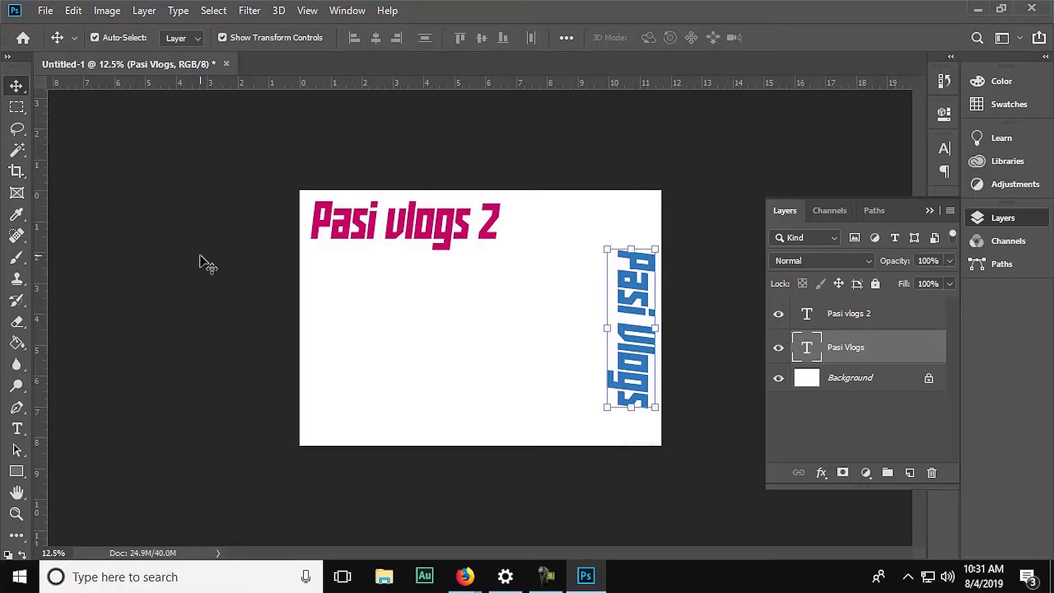
pyautogui.click(857, 314)
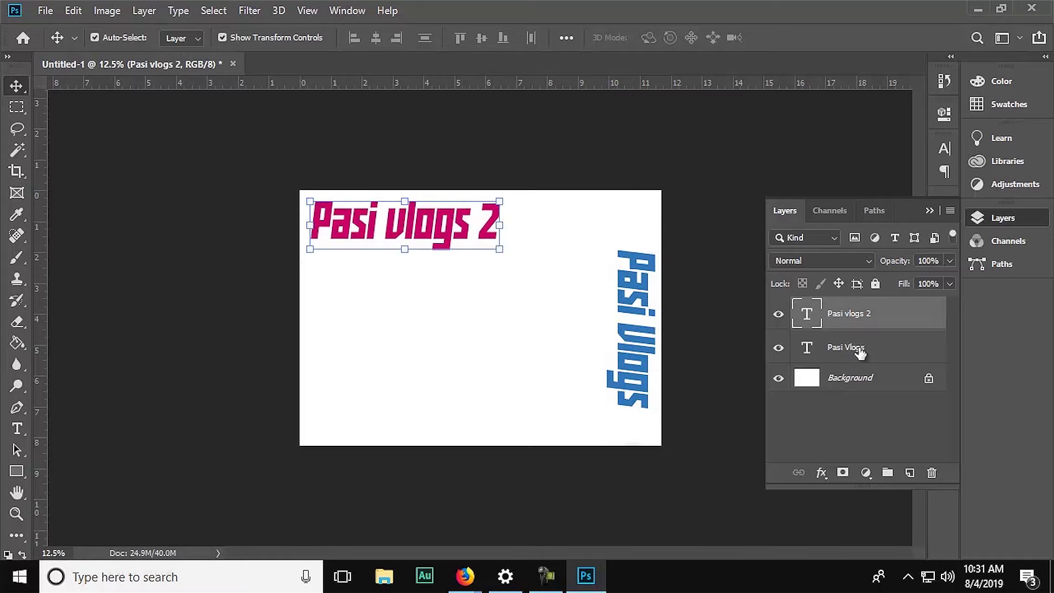
pyautogui.click(857, 350)
pyautogui.click(860, 314)
pyautogui.click(860, 343)
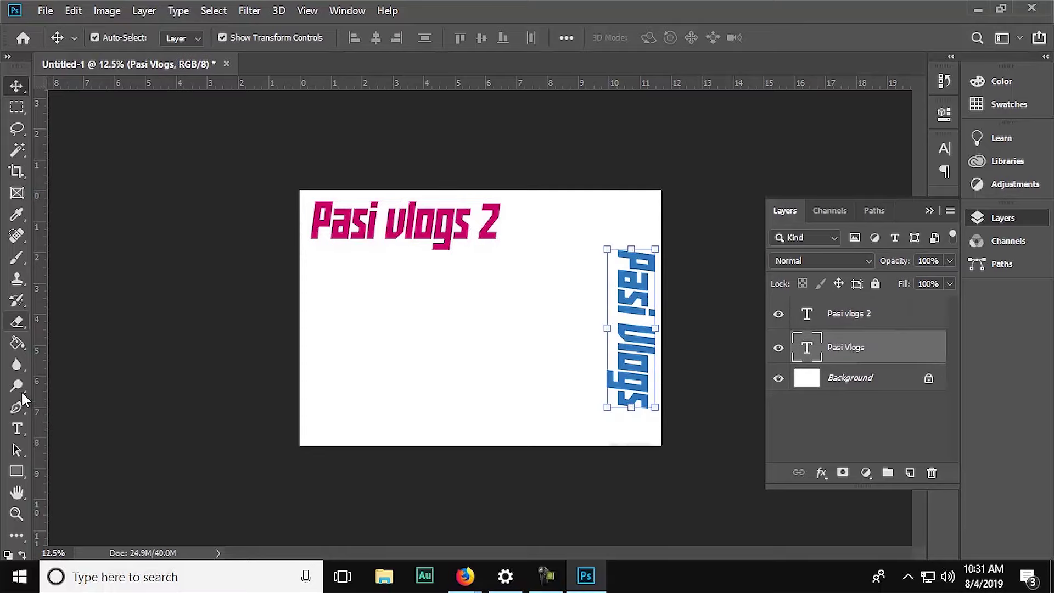
# Step: Draw a black 1471 × 824 px rectangle below the heading with the Rectangle Tool
pyautogui.click(22, 471)
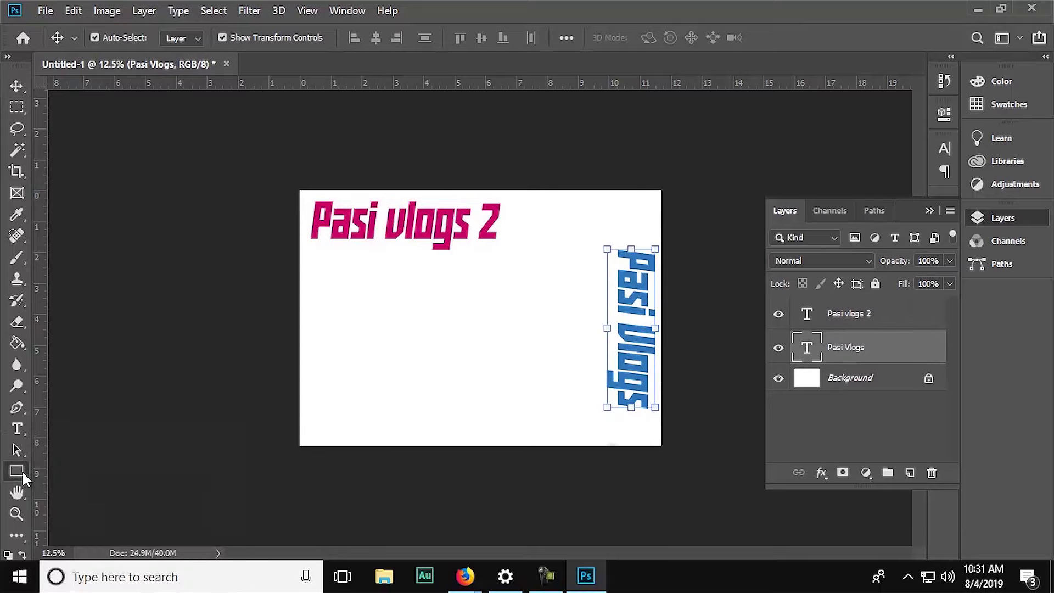
pyautogui.click(62, 473)
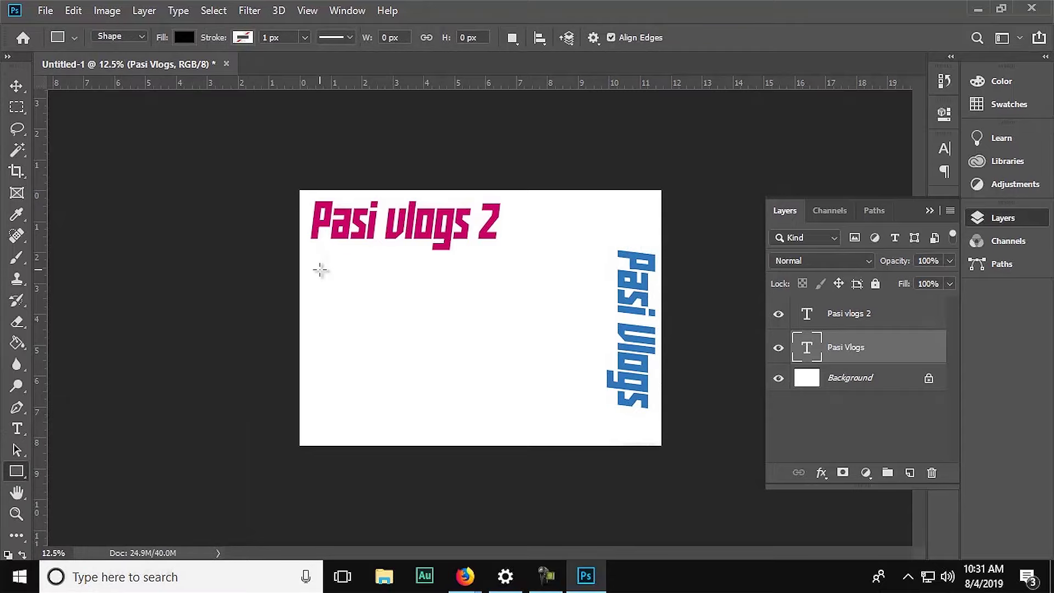
pyautogui.click(16, 481)
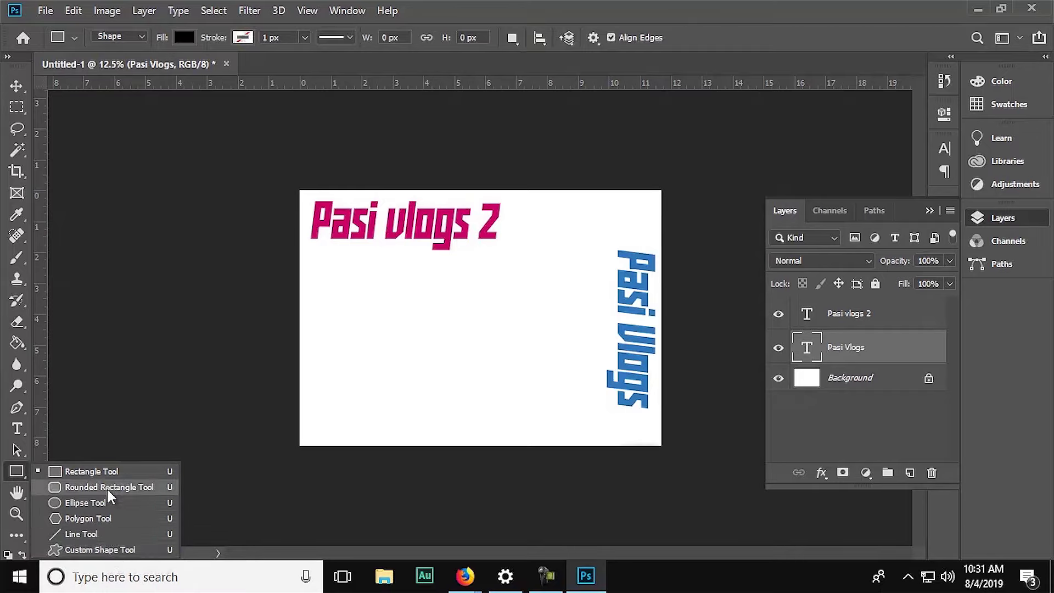
pyautogui.click(96, 473)
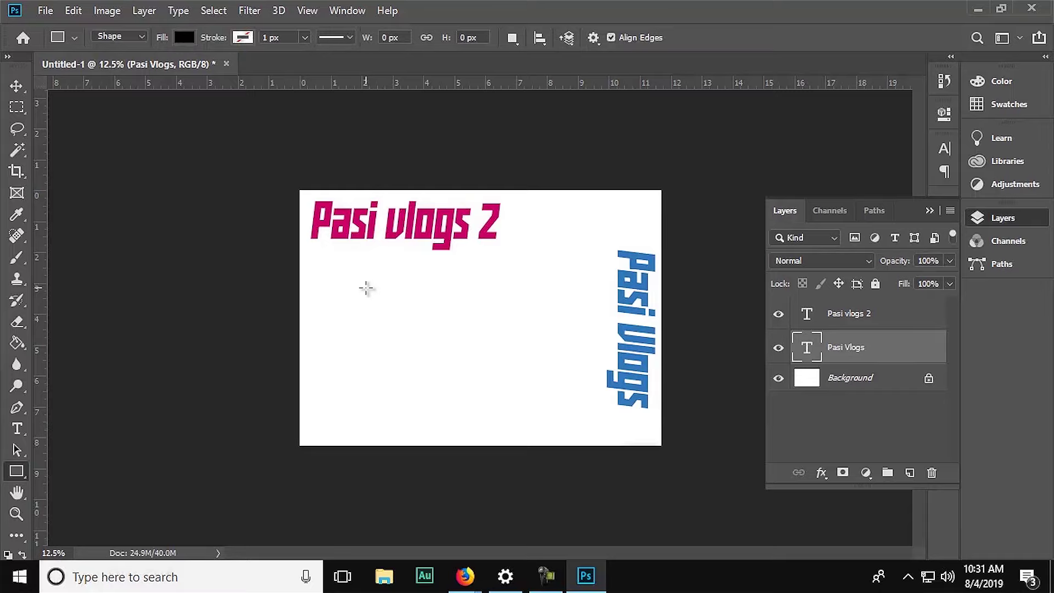
pyautogui.moveTo(358, 279)
pyautogui.mouseDown()
pyautogui.moveTo(503, 351)
pyautogui.moveTo(512, 371)
pyautogui.mouseUp()
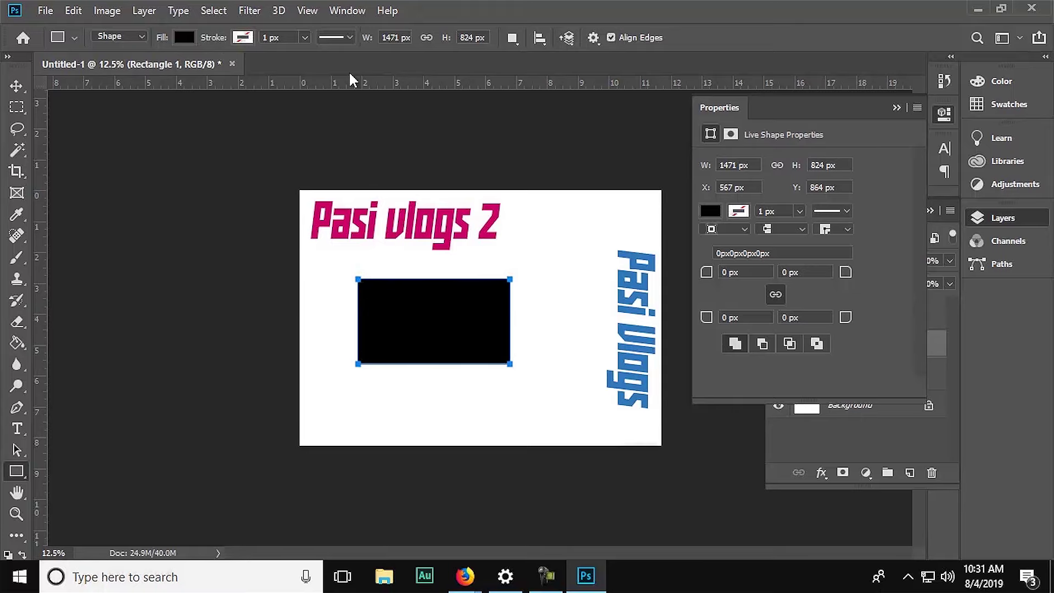
# Step: Give the rectangle a yellow, 70.18 px dotted stroke
pyautogui.click(244, 40)
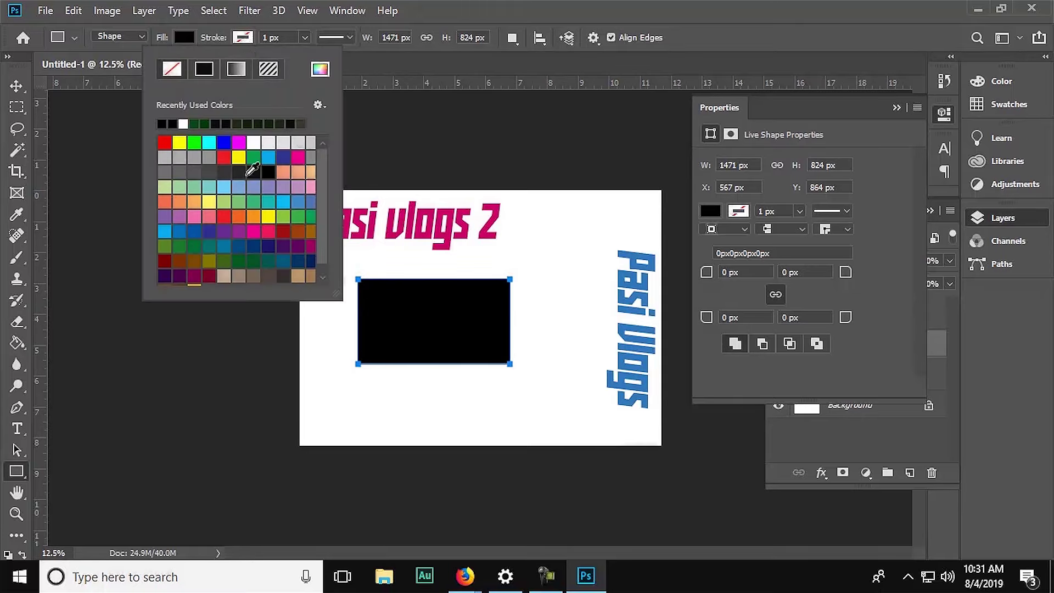
pyautogui.click(179, 142)
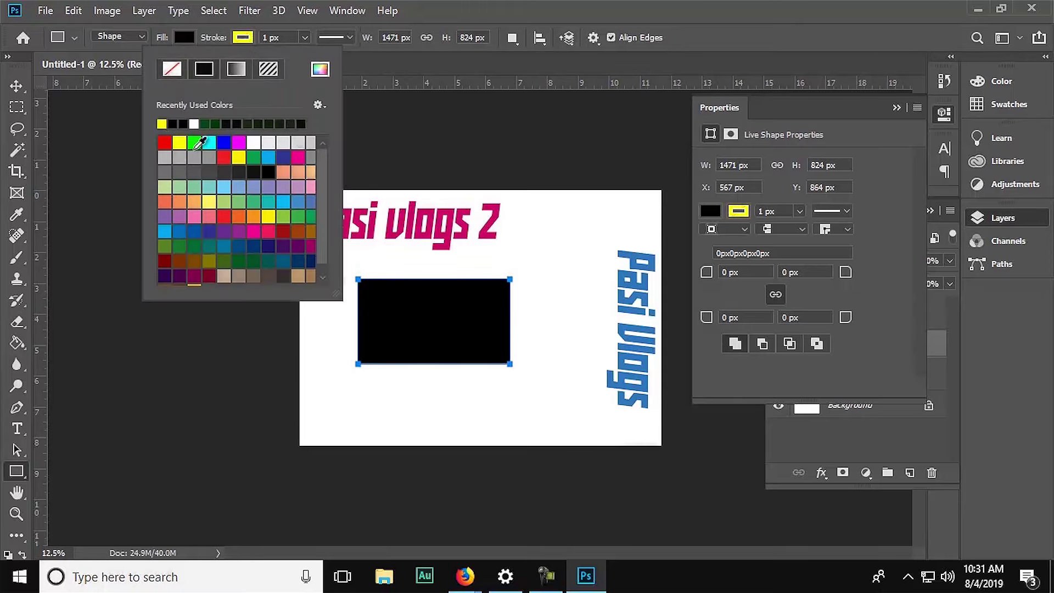
pyautogui.click(305, 38)
pyautogui.moveTo(305, 57); pyautogui.dragTo(325, 56)
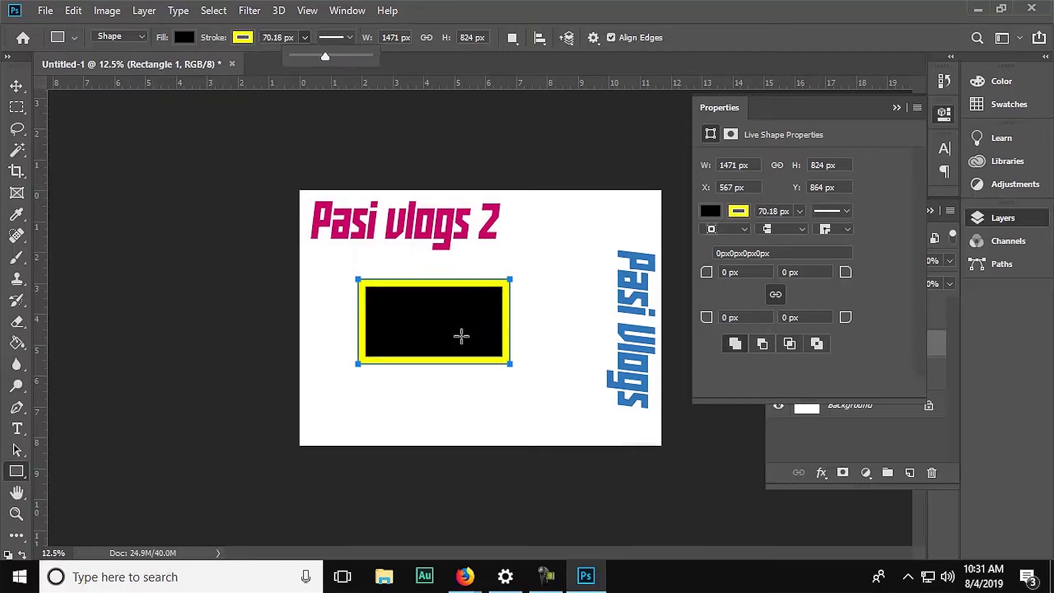
pyautogui.click(350, 38)
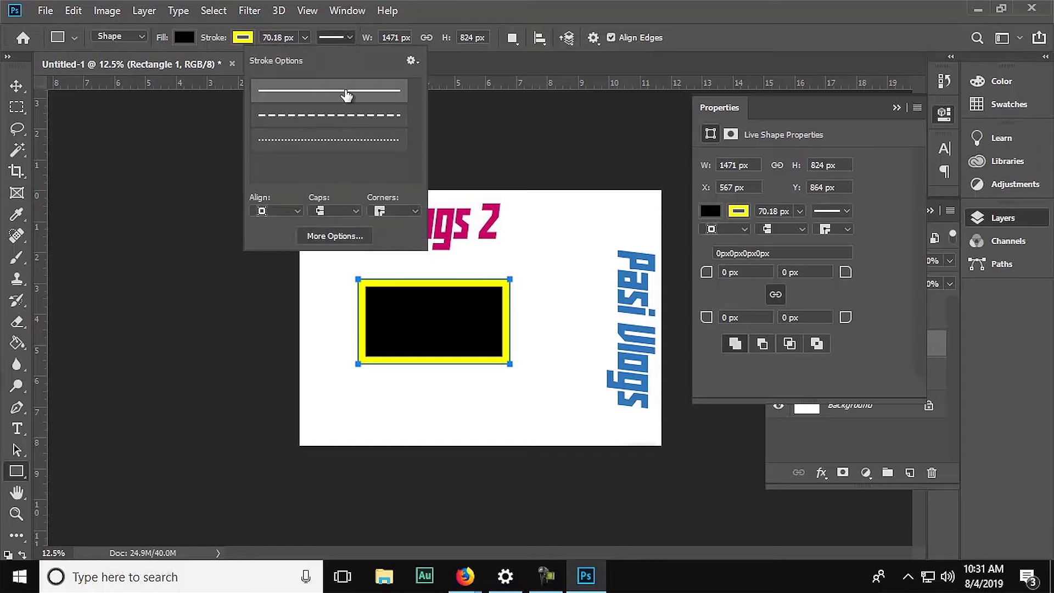
pyautogui.click(335, 115)
pyautogui.click(335, 143)
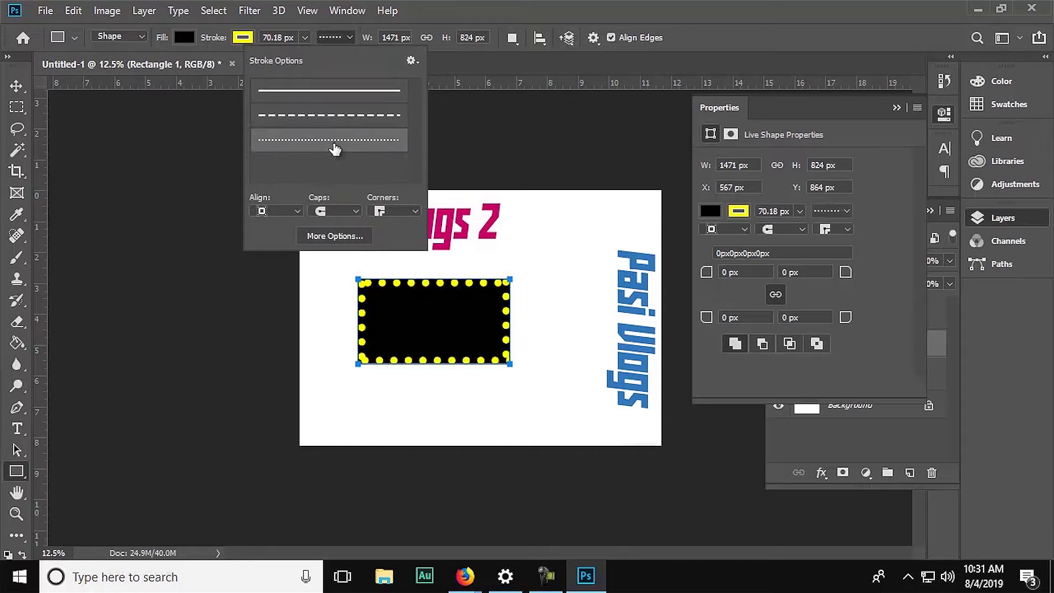
pyautogui.click(446, 23)
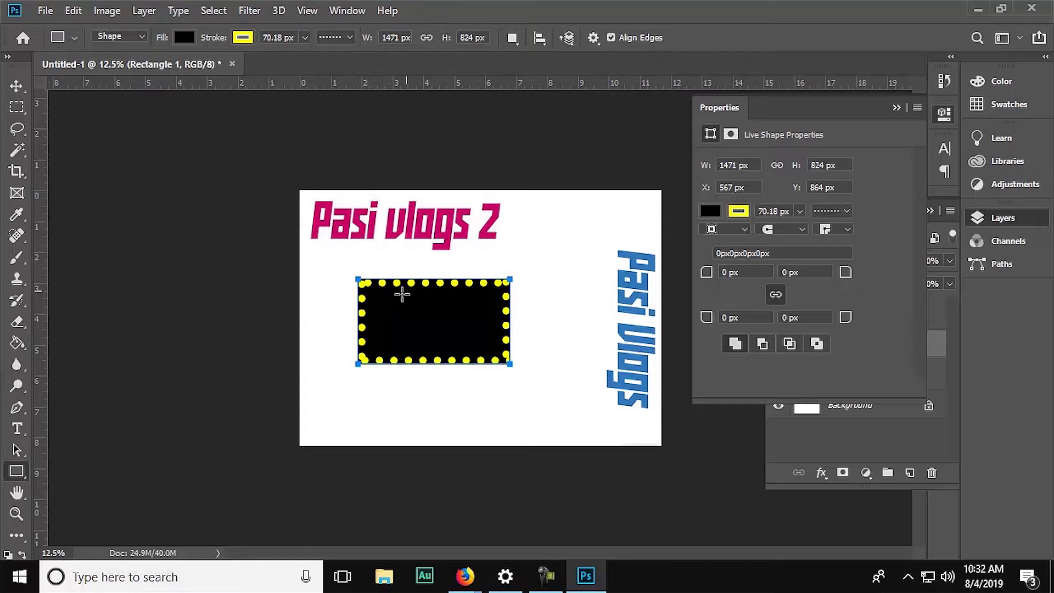
# Step: Set the rectangle's stroke back to none and reselect the rectangle
pyautogui.click(243, 37)
pyautogui.click(172, 68)
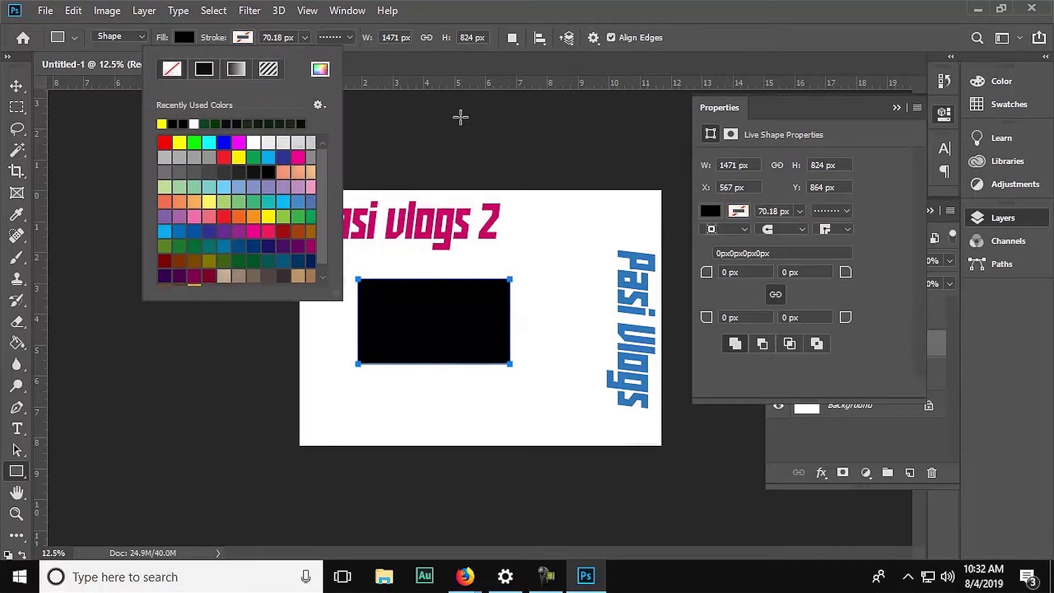
pyautogui.click(16, 85)
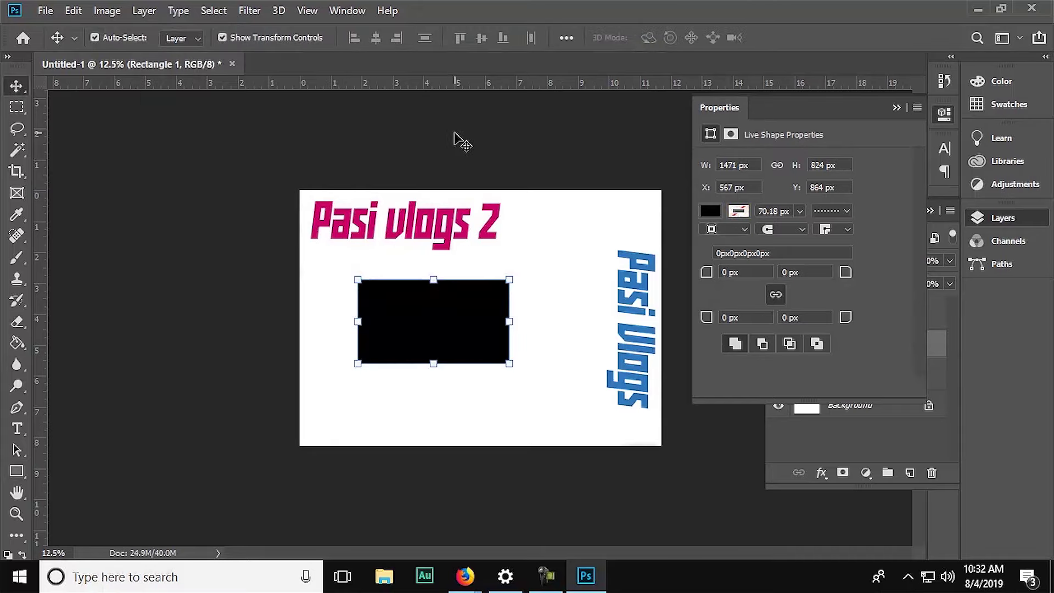
pyautogui.click(454, 301)
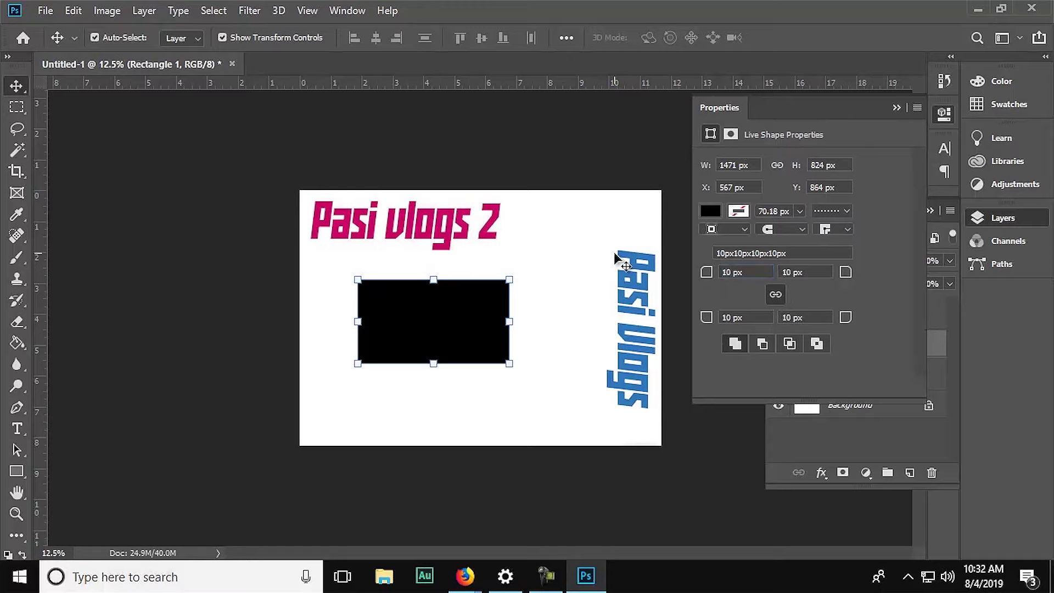
# Step: Round all four rectangle corners to a 104 px radius
pyautogui.click(592, 268)
pyautogui.click(489, 330)
pyautogui.press('Up')
pyautogui.write('104')
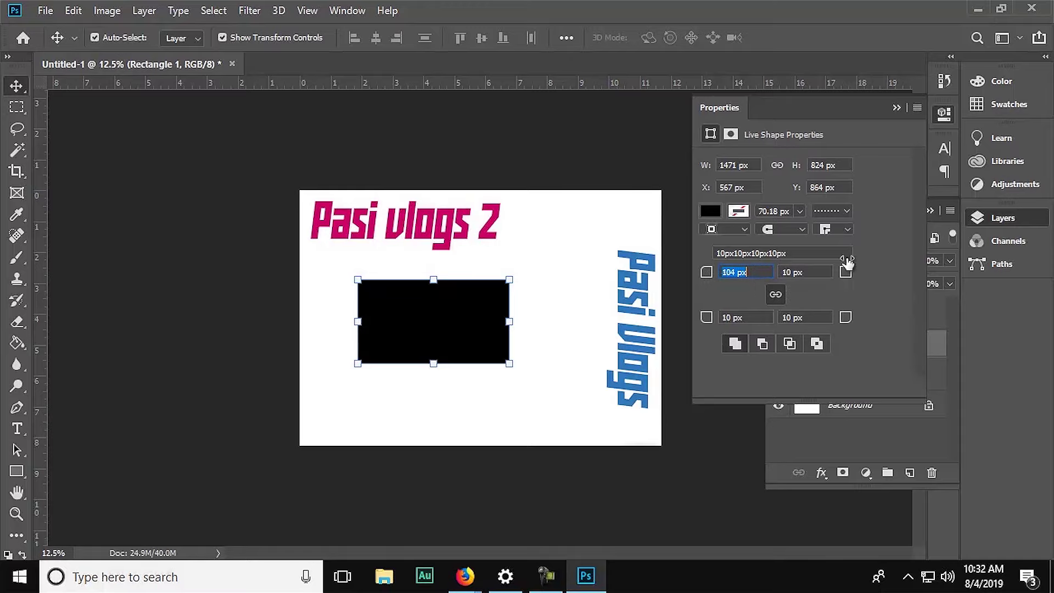
pyautogui.press('Return')
pyautogui.click(516, 425)
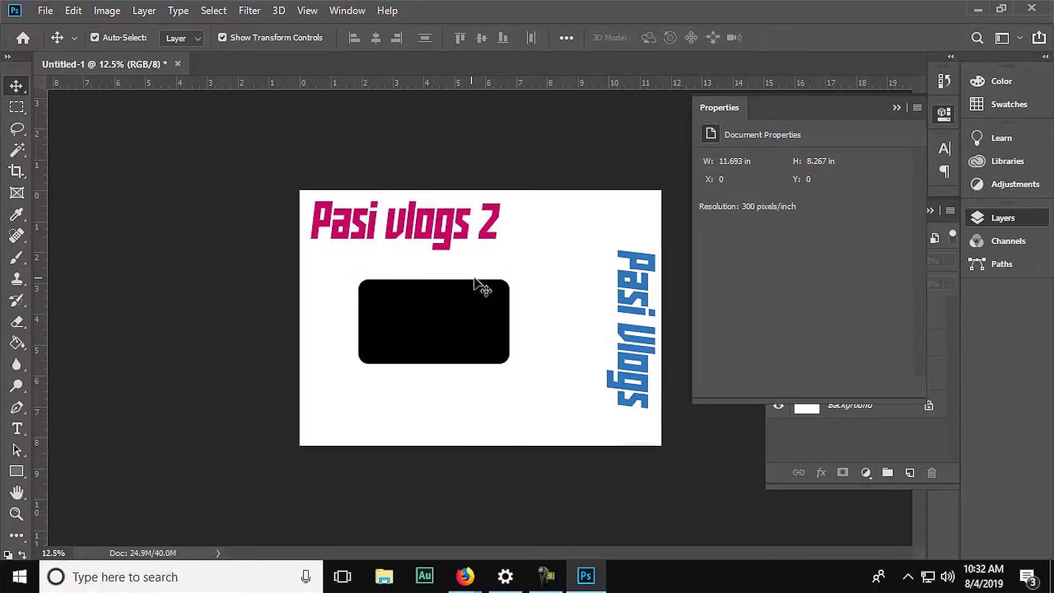
# Step: Unlink the corner radii and set the top-left corner to 238 px
pyautogui.click(405, 314)
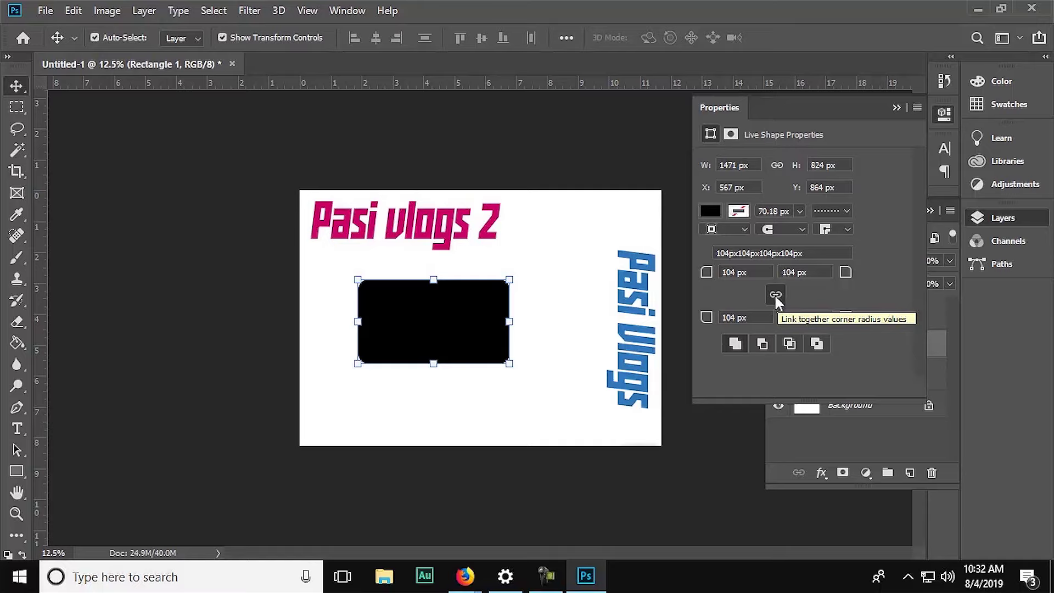
pyautogui.click(775, 296)
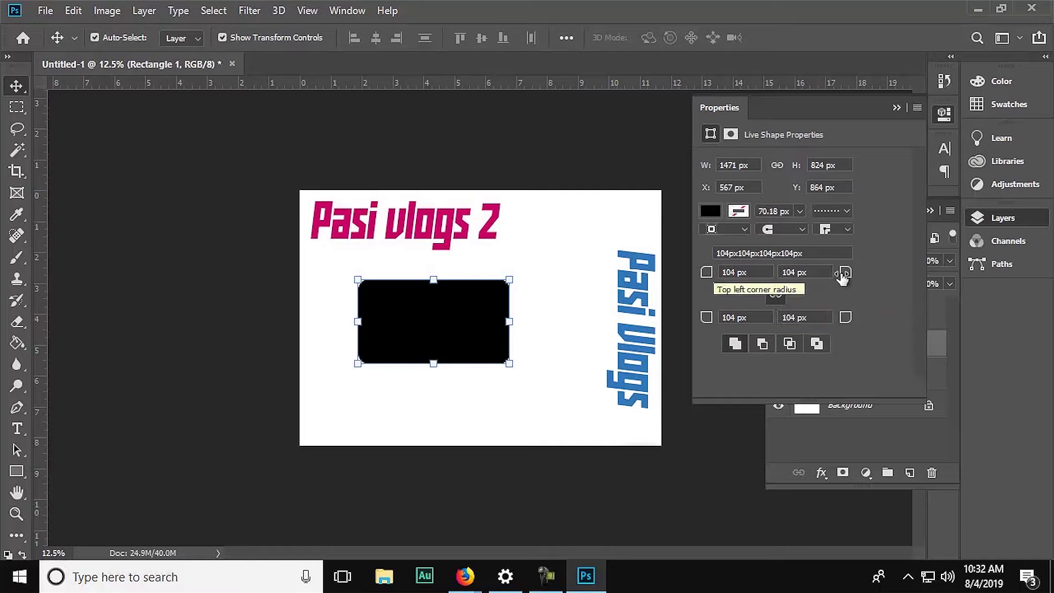
pyautogui.click(775, 296)
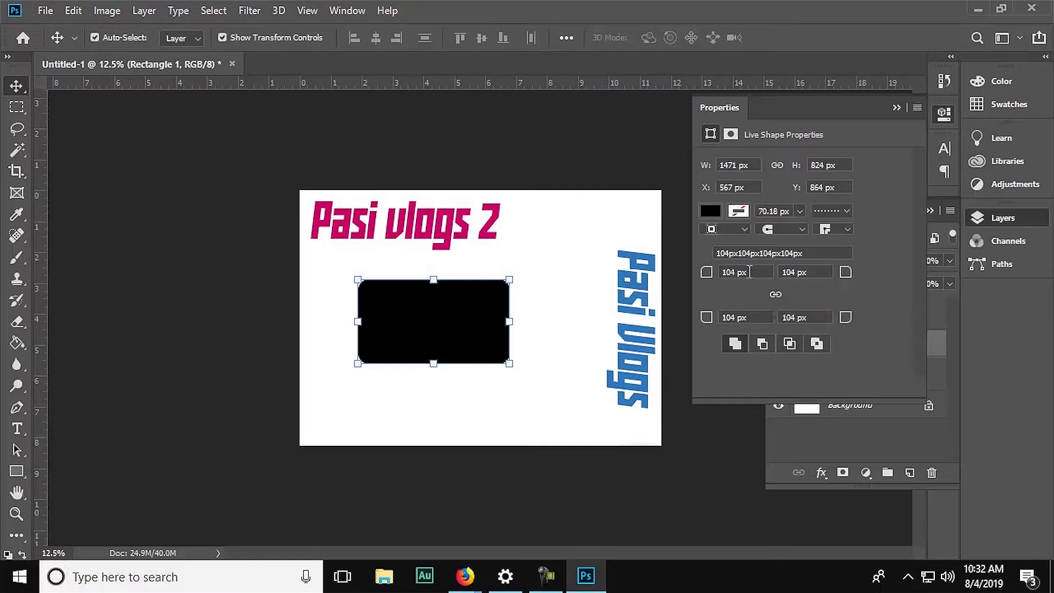
pyautogui.press('Up')
pyautogui.press('Up')
pyautogui.press('Up')
pyautogui.press('Up')
pyautogui.press('Up')
pyautogui.press('Up')
pyautogui.press('Up')
pyautogui.press('Return')
# Step: Set the top-right, bottom-right and bottom-left corner radii to 0 px
pyautogui.click(808, 275)
pyautogui.write('0')
pyautogui.press('Tab')
pyautogui.write('0')
pyautogui.press('Tab')
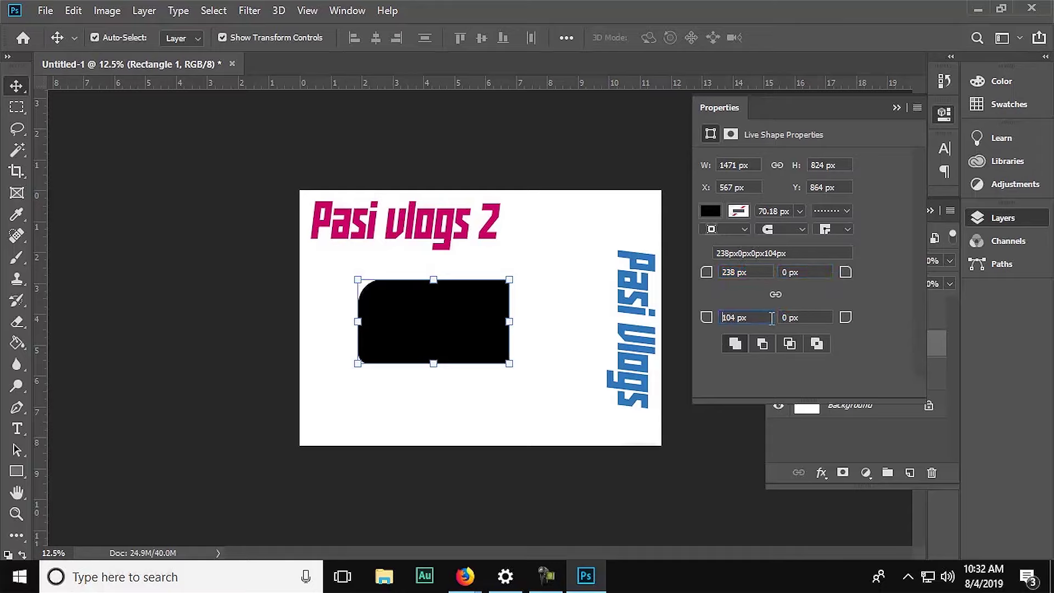
pyautogui.moveTo(771, 318); pyautogui.dragTo(713, 319)
pyautogui.write('0')
pyautogui.click(415, 298)
pyautogui.click(435, 428)
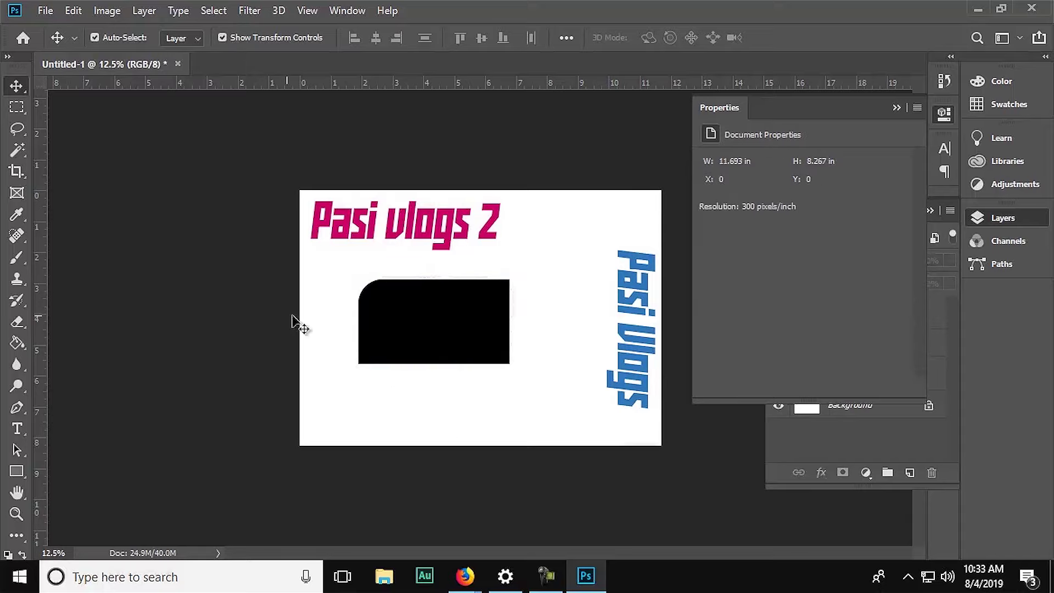
pyautogui.click(415, 324)
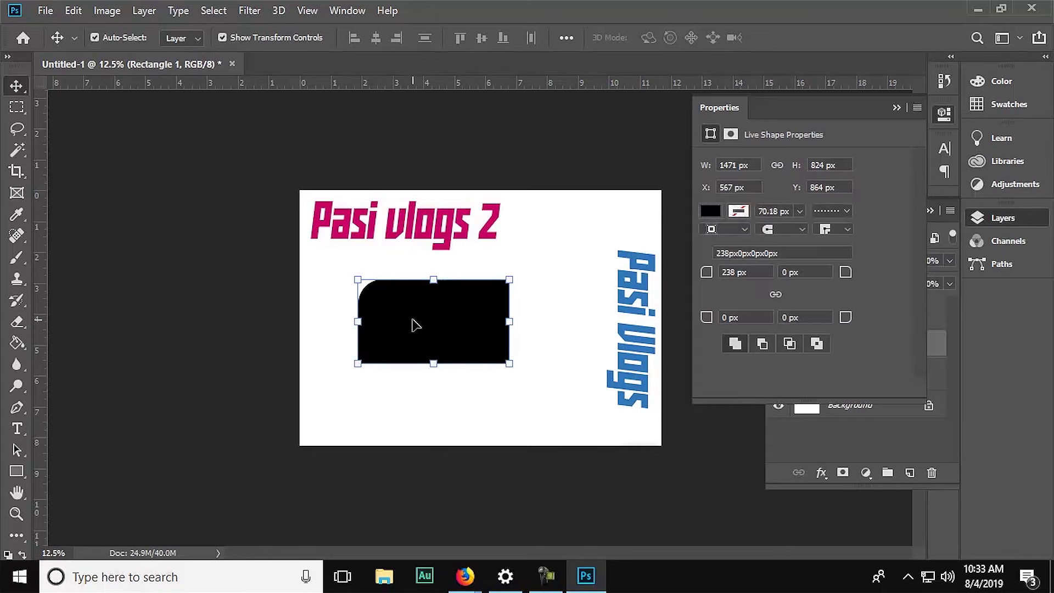
# Step: Shrink the black rectangle from its top-right corner and rotate it by dragging
pyautogui.click(444, 235)
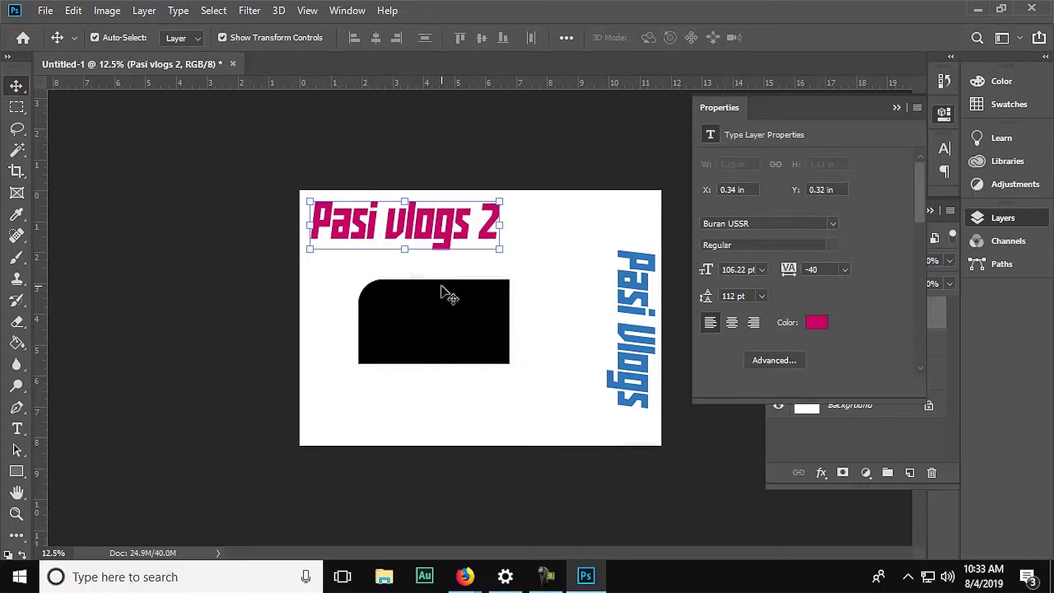
pyautogui.click(442, 286)
pyautogui.moveTo(508, 280)
pyautogui.mouseDown()
pyautogui.moveTo(490, 268)
pyautogui.moveTo(462, 292)
pyautogui.mouseUp()
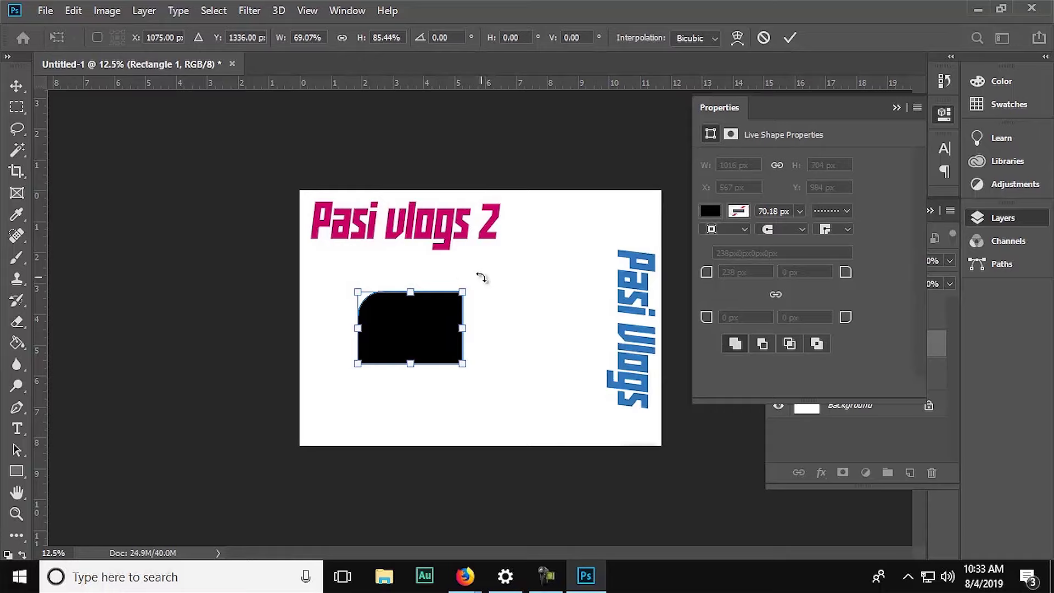
pyautogui.moveTo(482, 278)
pyautogui.mouseDown()
pyautogui.moveTo(467, 371)
pyautogui.moveTo(416, 219)
pyautogui.moveTo(433, 116)
pyautogui.mouseUp()
# Step: Set the rectangle's rotation angle to exactly 120° and apply it
pyautogui.click(455, 39)
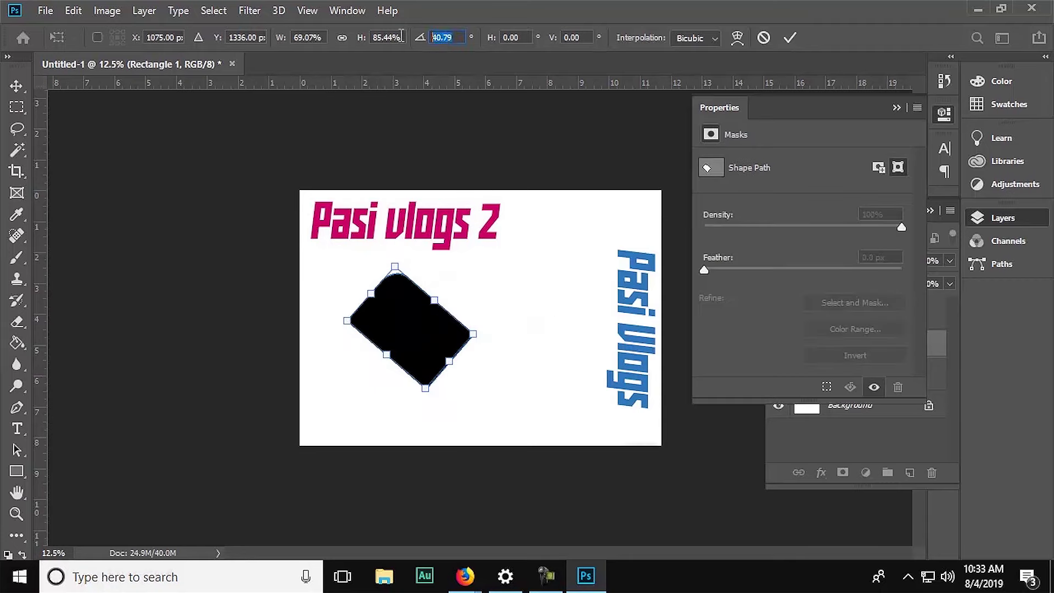
pyautogui.write('90')
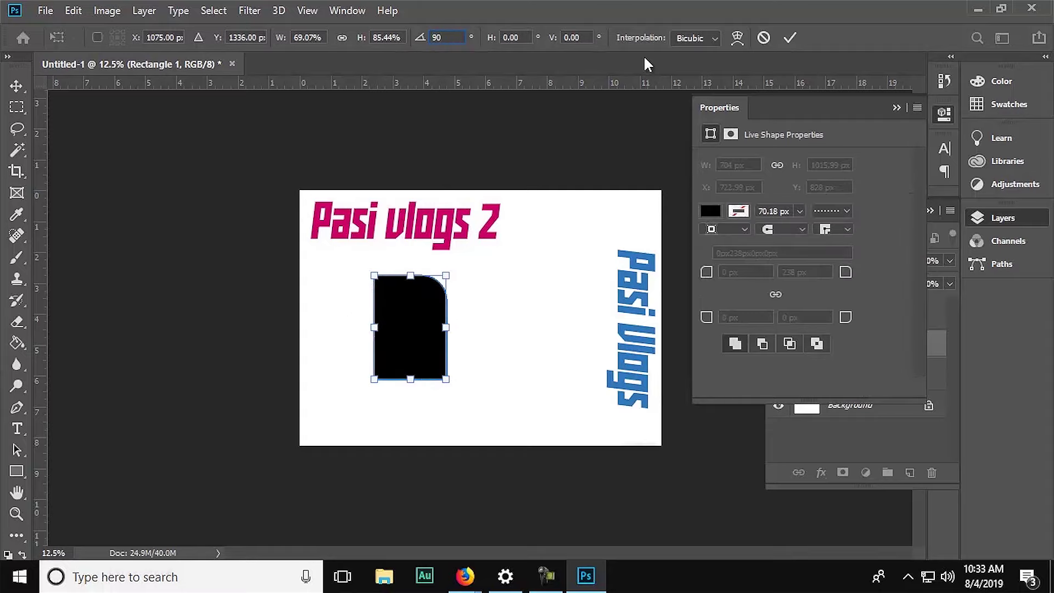
pyautogui.press('BackSpace')
pyautogui.press('BackSpace')
pyautogui.write('120')
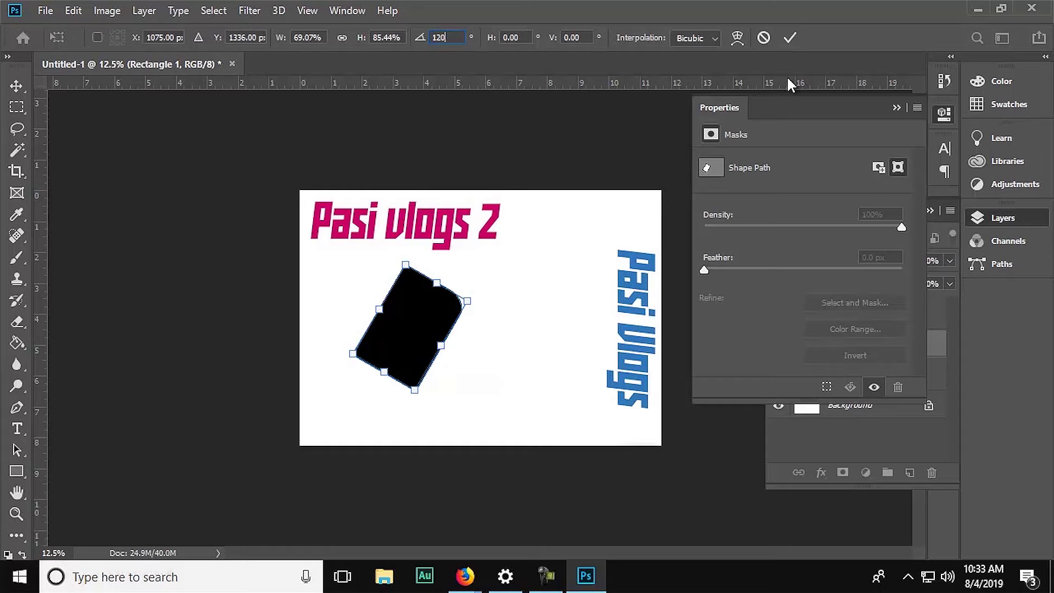
pyautogui.click(790, 41)
# Step: Move the black shape to the canvas centre and enlarge it from its top-right corner
pyautogui.moveTo(458, 313); pyautogui.dragTo(536, 298)
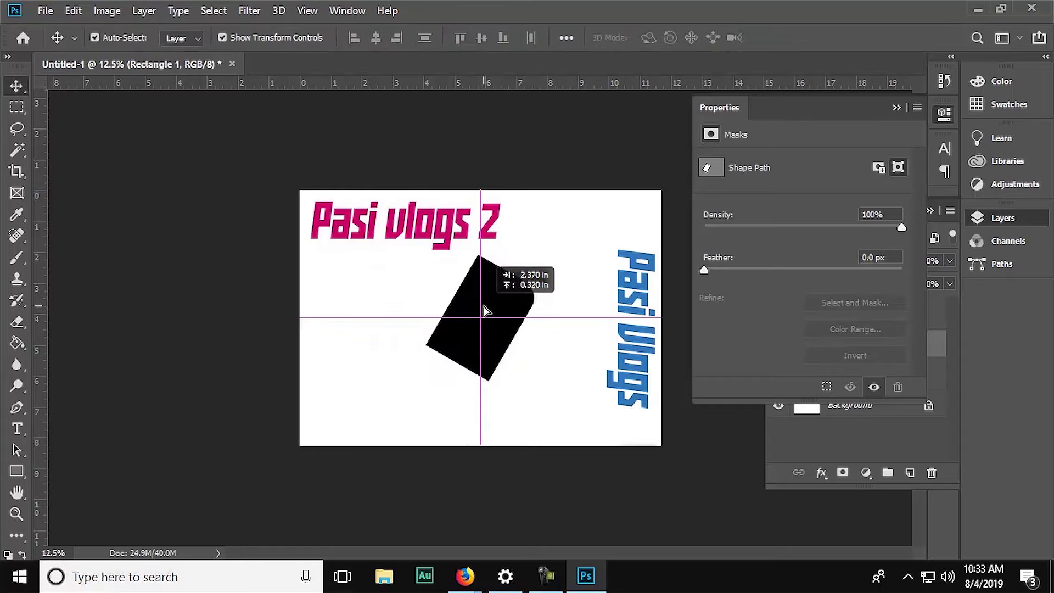
pyautogui.moveTo(543, 251); pyautogui.dragTo(574, 239)
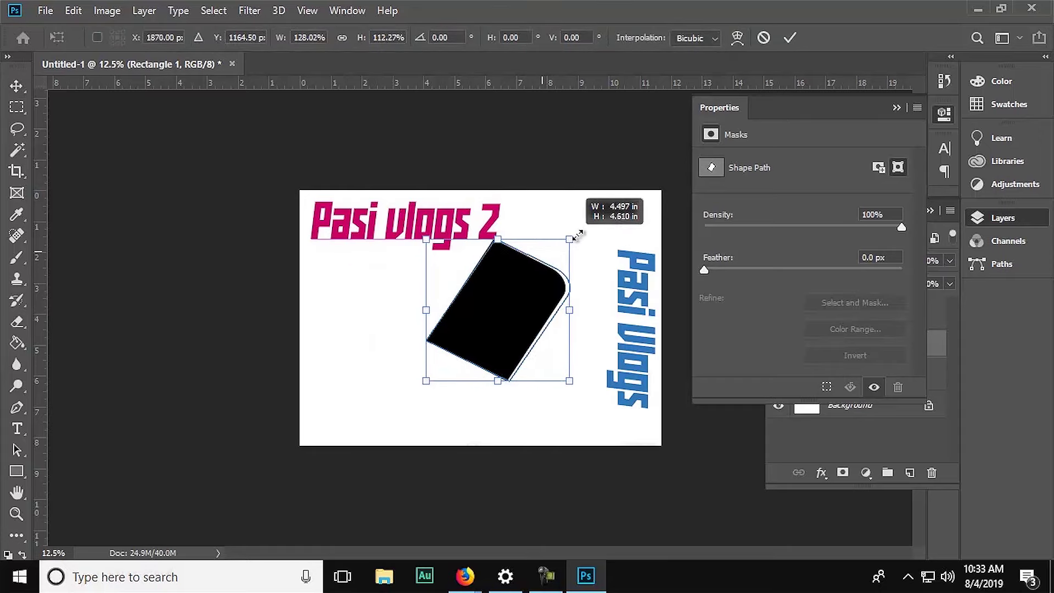
pyautogui.press('Return')
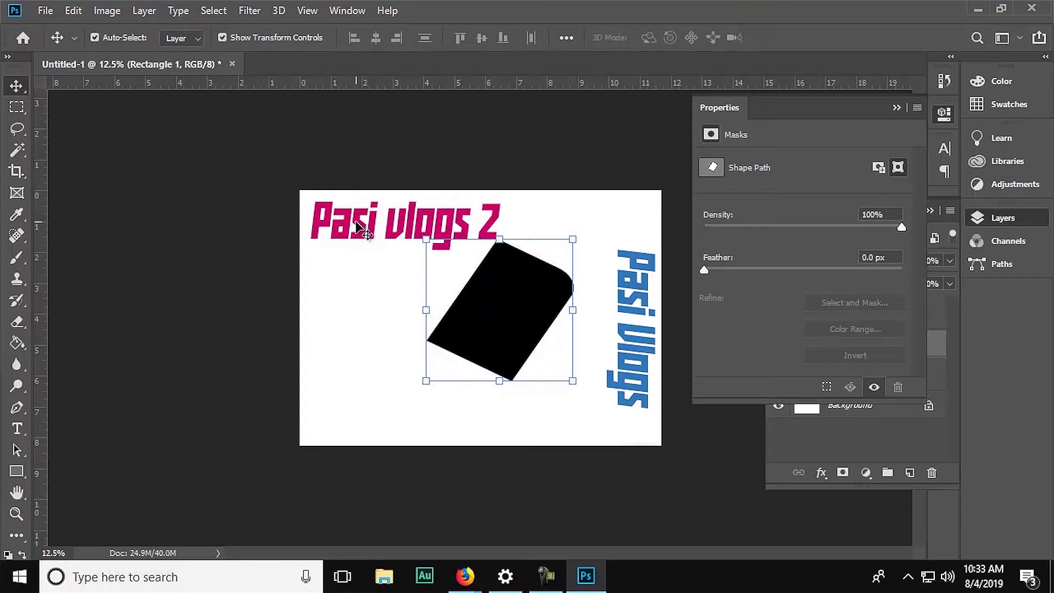
pyautogui.click(354, 231)
pyautogui.click(503, 307)
# Step: Rotate the black shape to -101.1°, shift it left, and show the Layers panel
pyautogui.moveTo(527, 299); pyautogui.dragTo(522, 310)
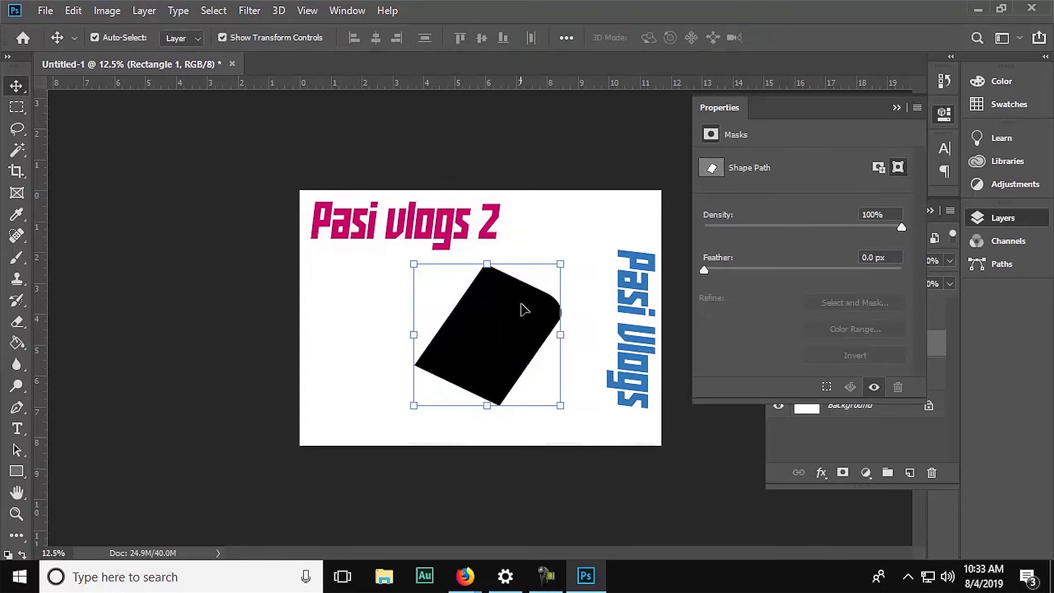
pyautogui.moveTo(560, 264); pyautogui.dragTo(497, 268)
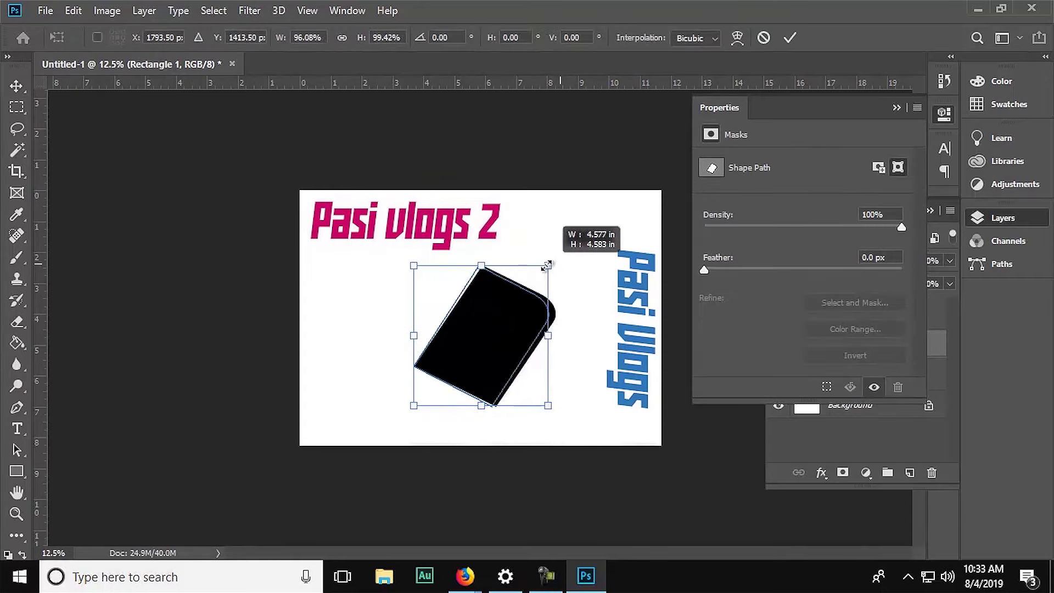
pyautogui.click(761, 39)
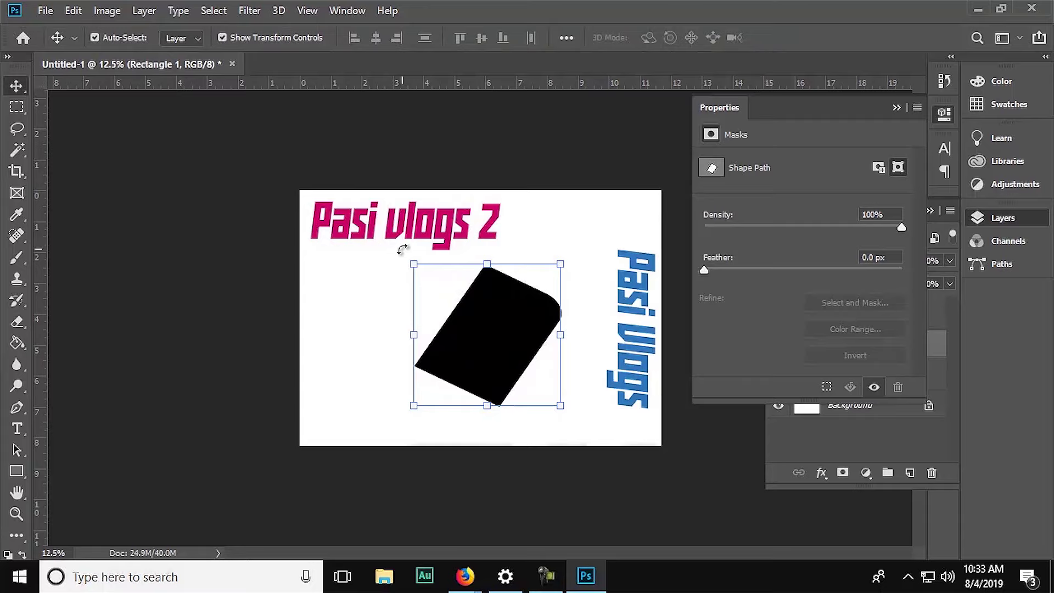
pyautogui.moveTo(402, 250); pyautogui.dragTo(449, 392)
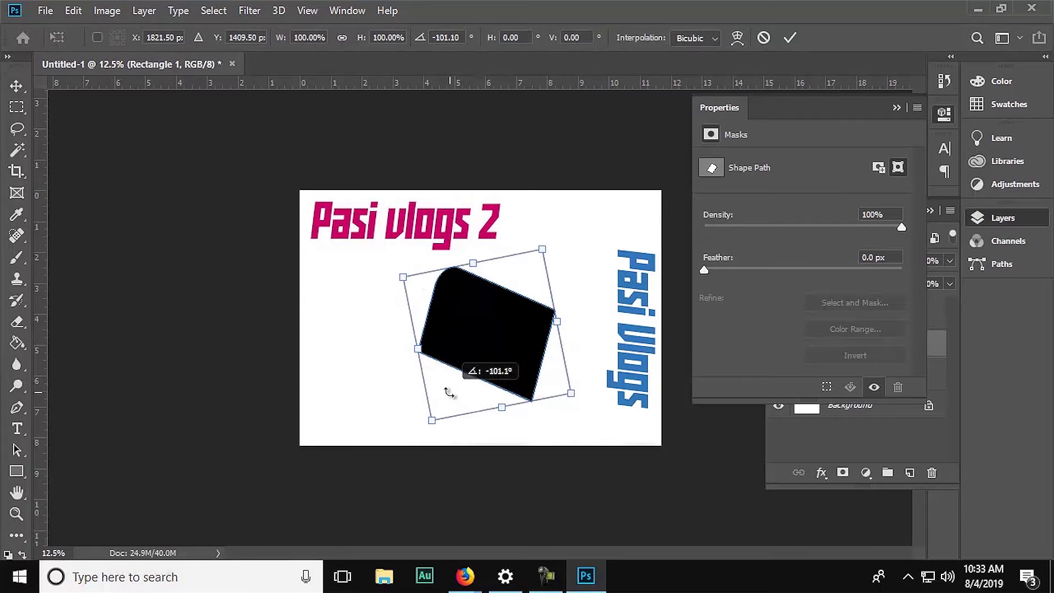
pyautogui.moveTo(504, 327); pyautogui.dragTo(474, 330)
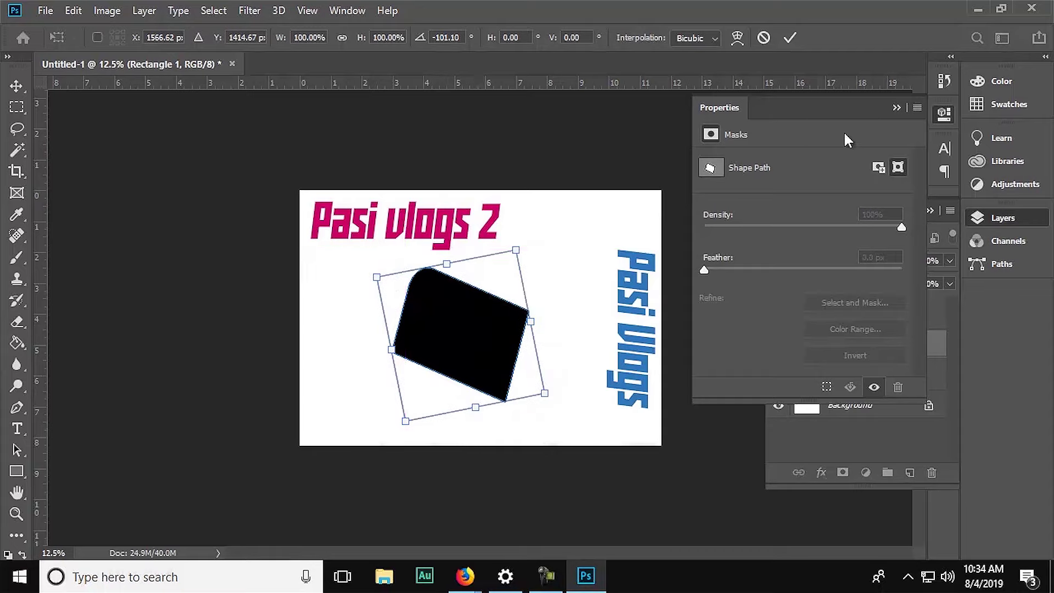
pyautogui.click(894, 108)
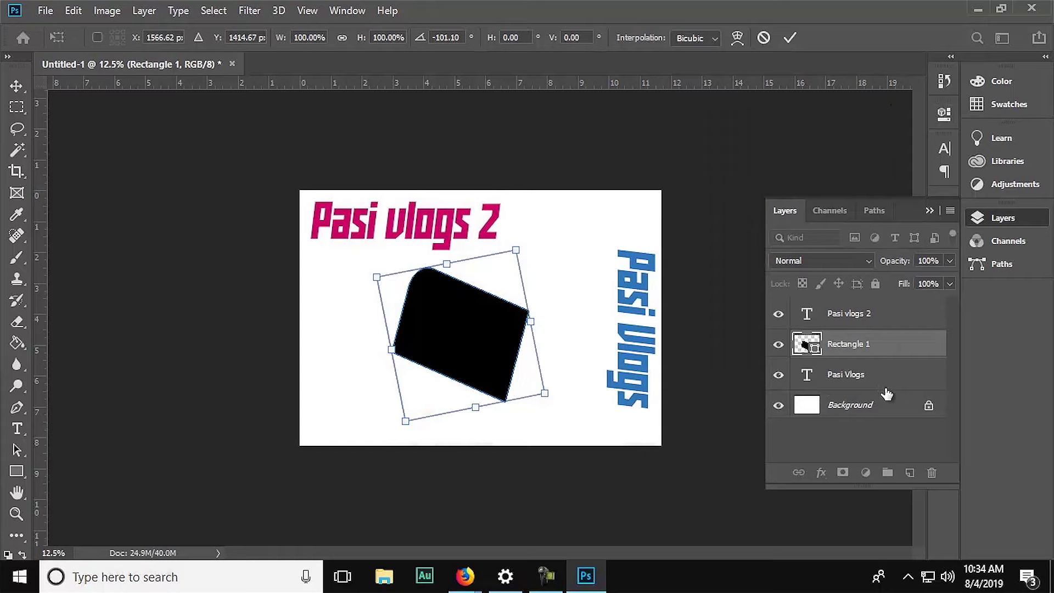
# Step: Commit the rotation and click through the layers to select Rectangle 1
pyautogui.click(866, 412)
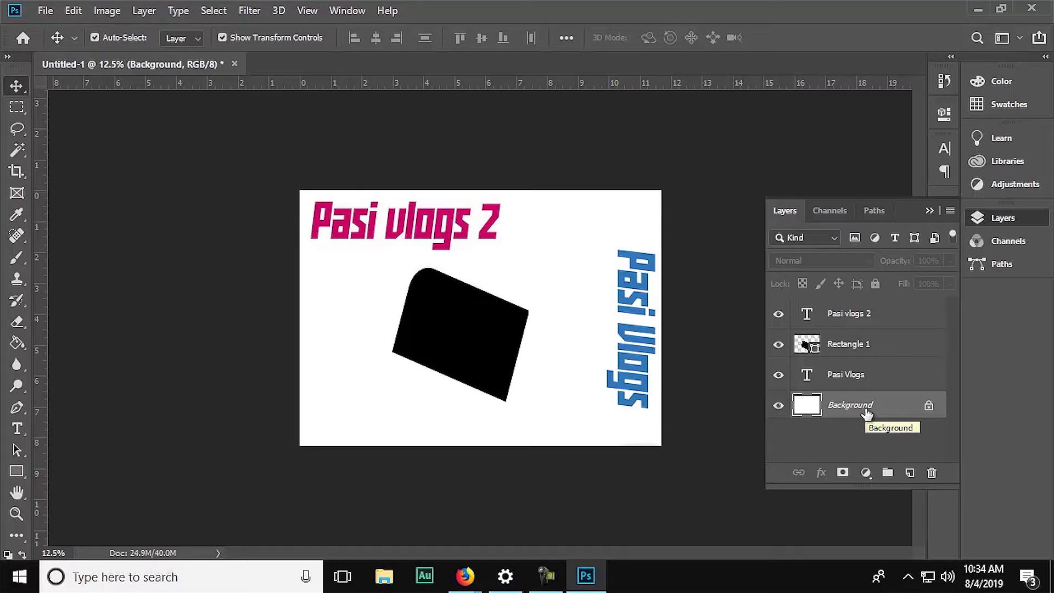
pyautogui.click(852, 378)
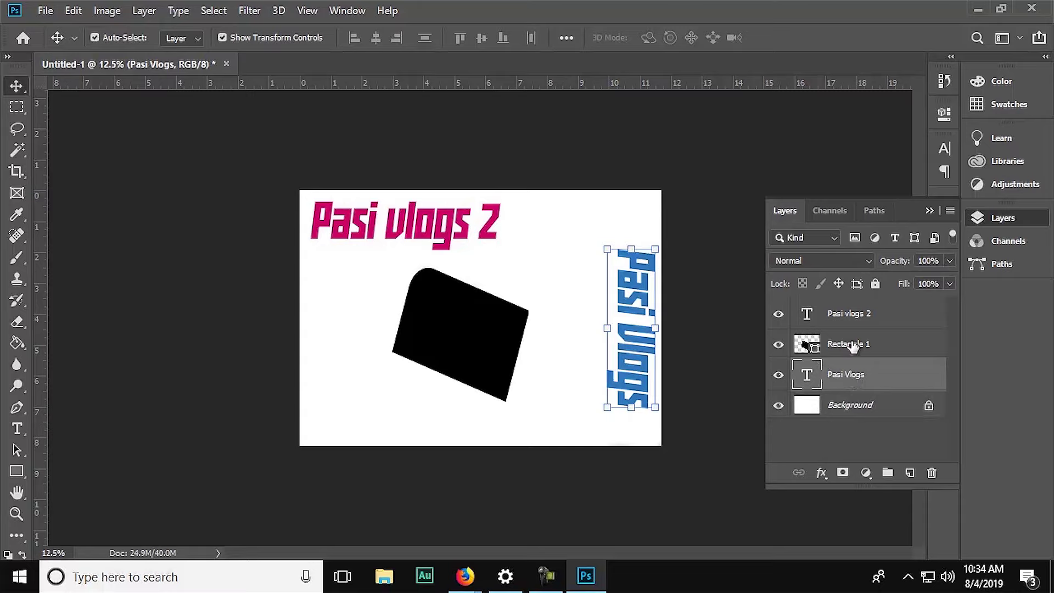
pyautogui.click(852, 343)
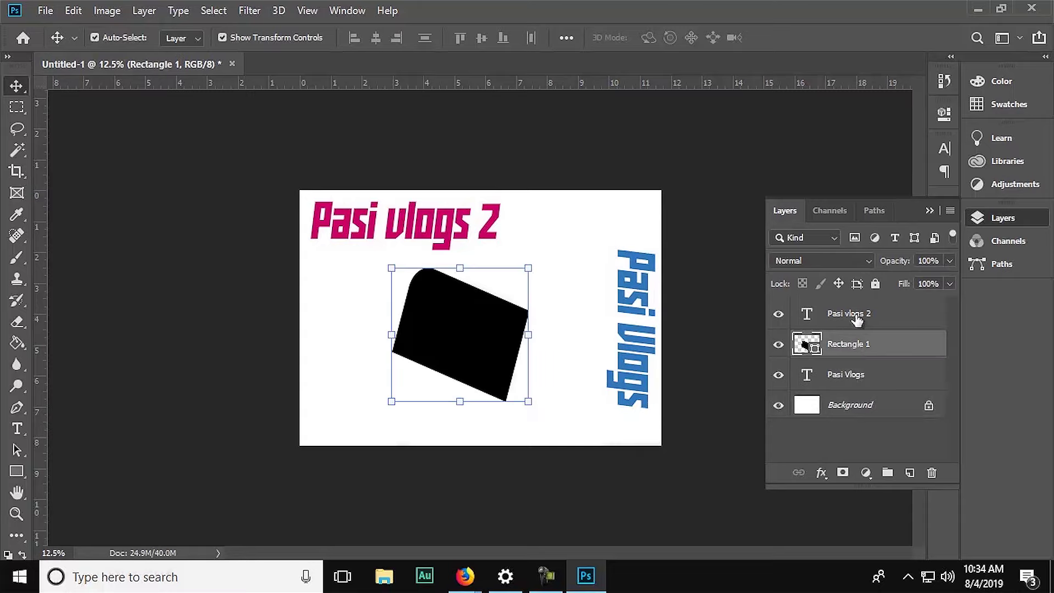
pyautogui.click(857, 320)
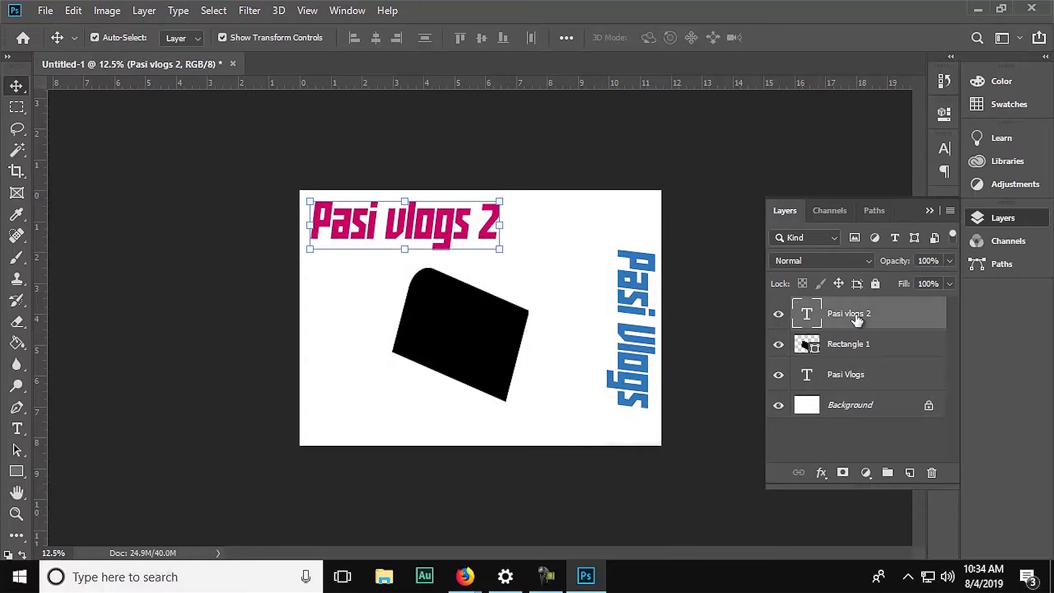
pyautogui.click(849, 409)
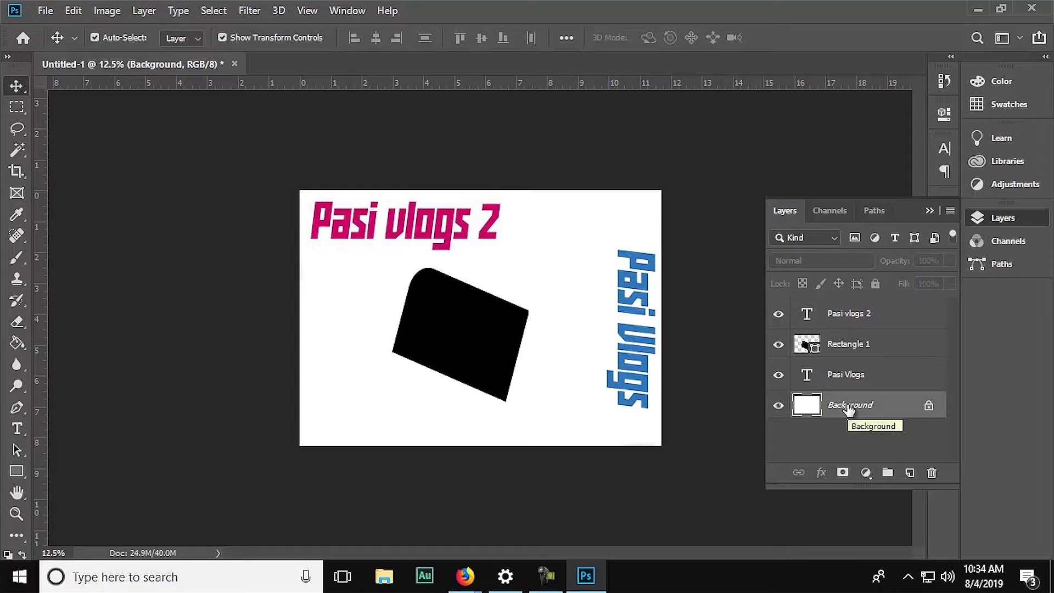
pyautogui.click(849, 382)
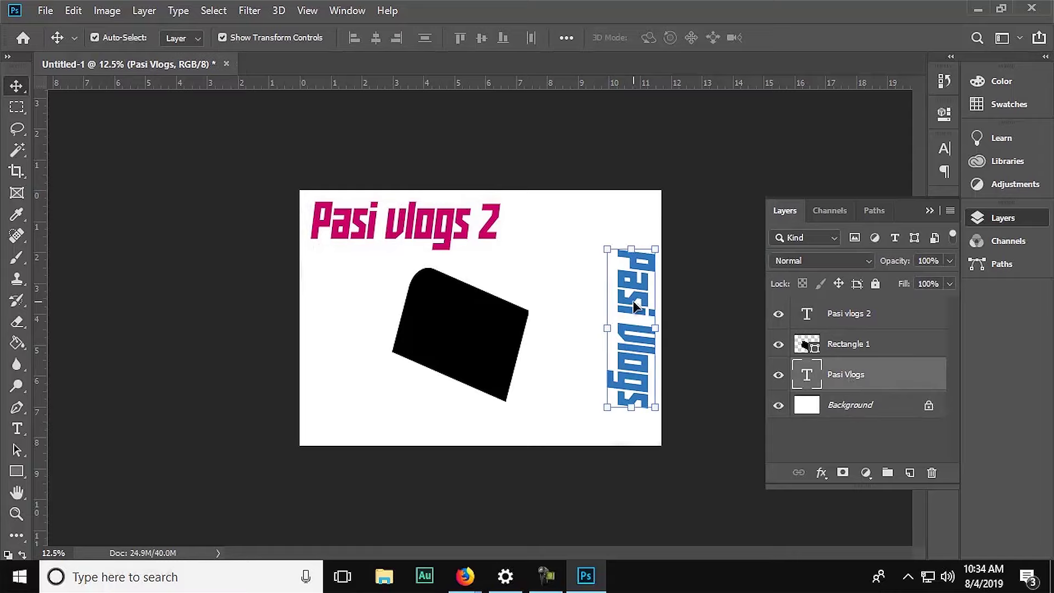
pyautogui.click(465, 343)
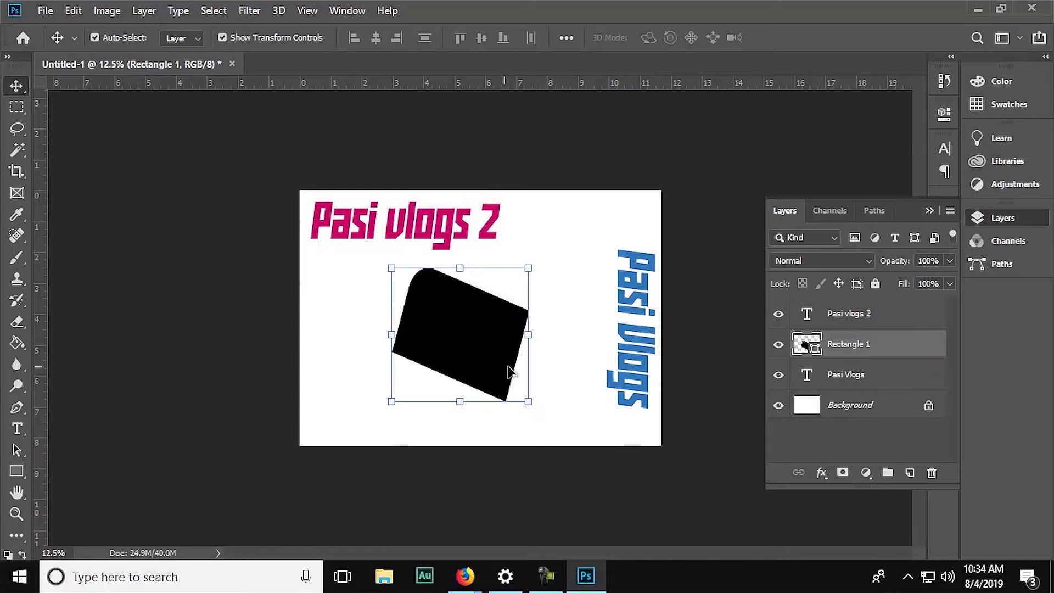
# Step: Enlarge the black rectangle across the lower right and move Pasi Vlogs above it
pyautogui.moveTo(529, 402); pyautogui.dragTo(703, 482)
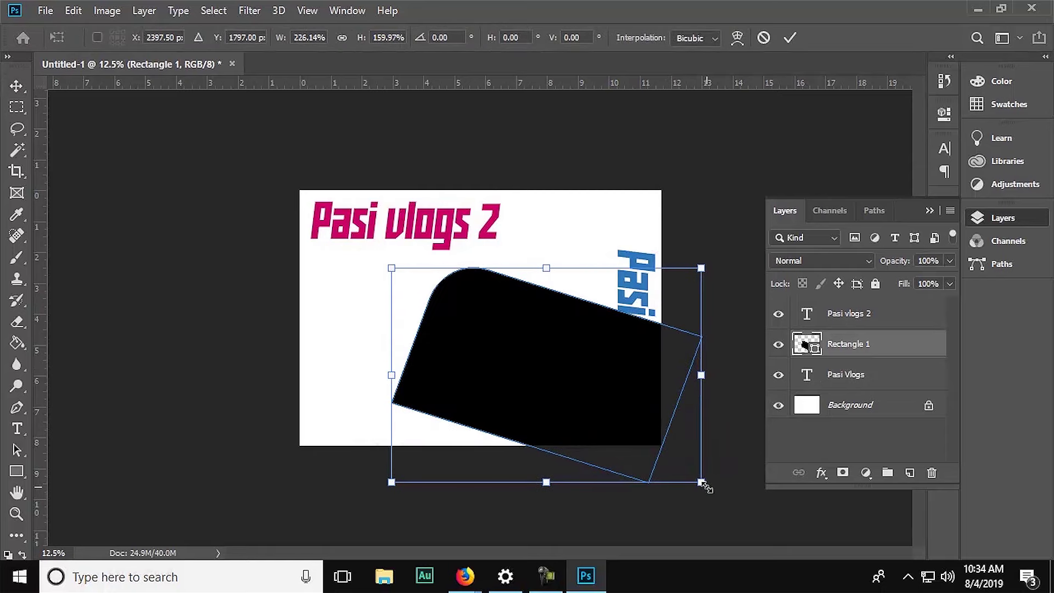
pyautogui.moveTo(574, 388); pyautogui.dragTo(613, 311)
pyautogui.click(789, 38)
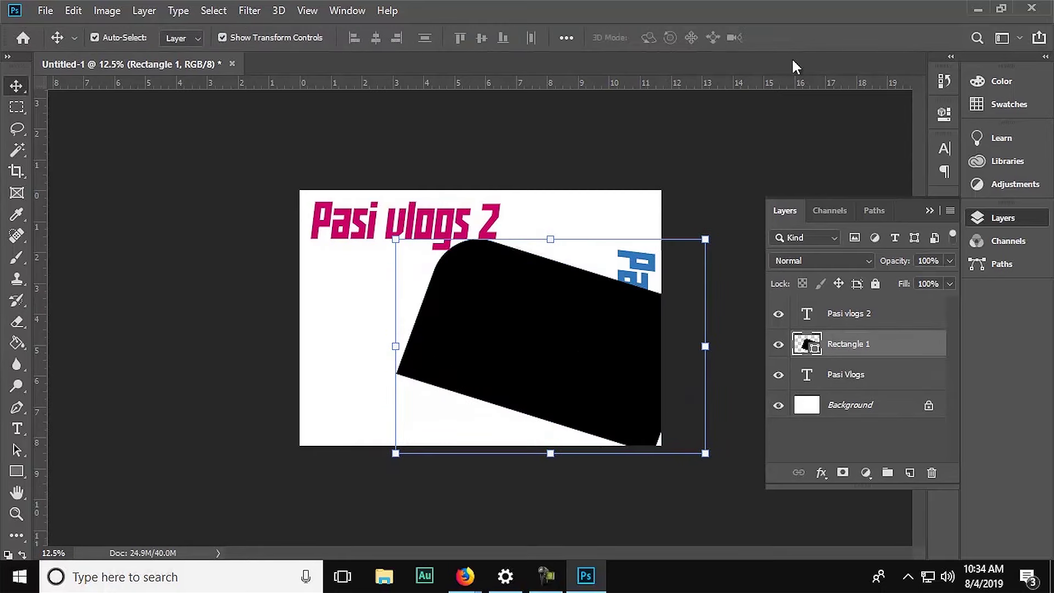
pyautogui.click(708, 213)
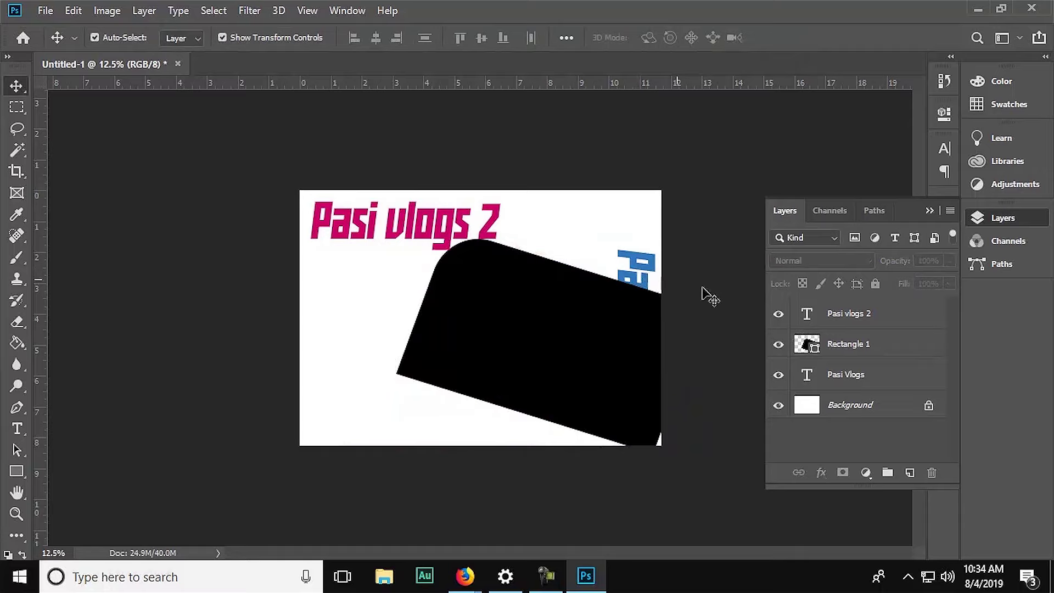
pyautogui.click(850, 345)
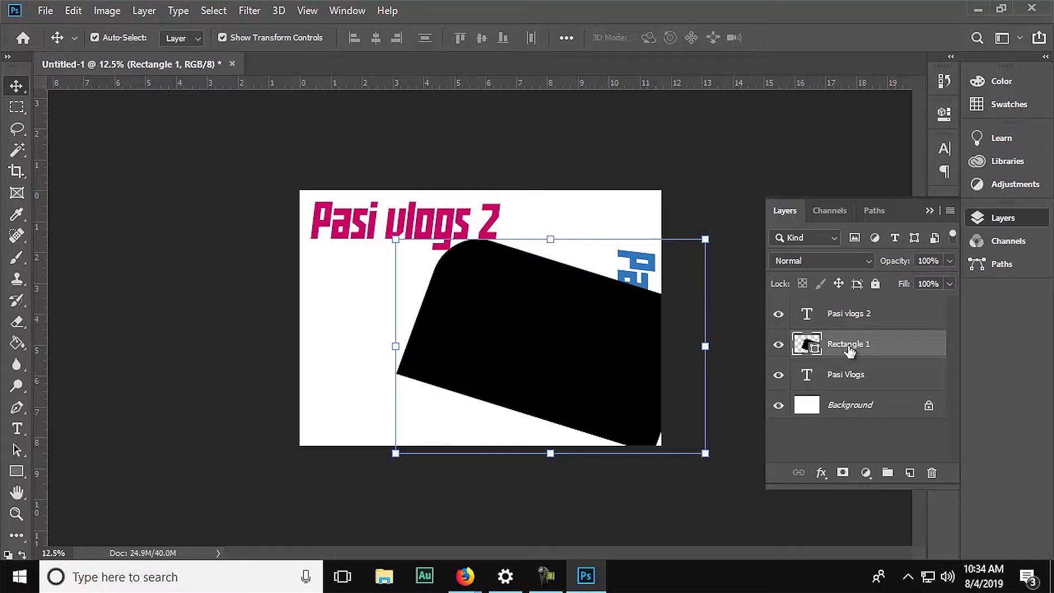
pyautogui.moveTo(849, 376); pyautogui.dragTo(849, 335)
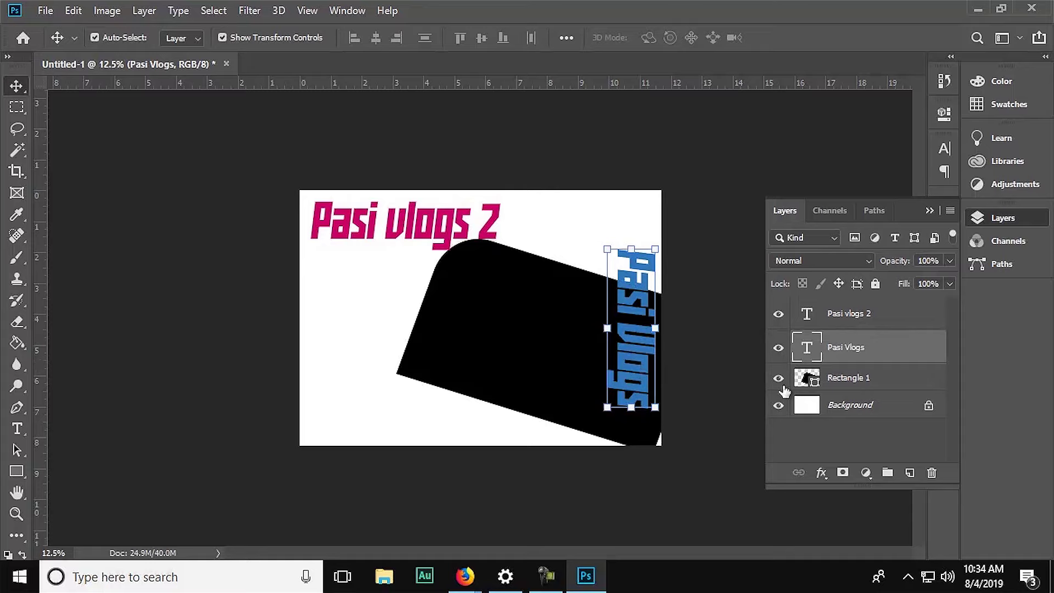
# Step: Reorder Pasi vlogs 2 and Rectangle 1, placing the pink heading over the black shape
pyautogui.moveTo(845, 314); pyautogui.dragTo(812, 391)
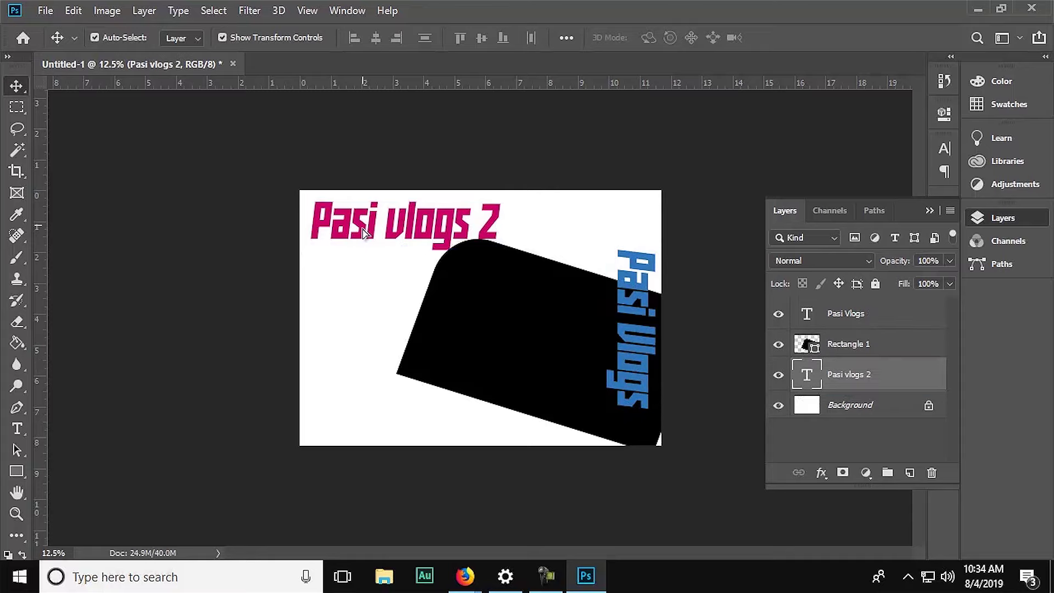
pyautogui.moveTo(365, 228); pyautogui.dragTo(484, 335)
pyautogui.click(556, 200)
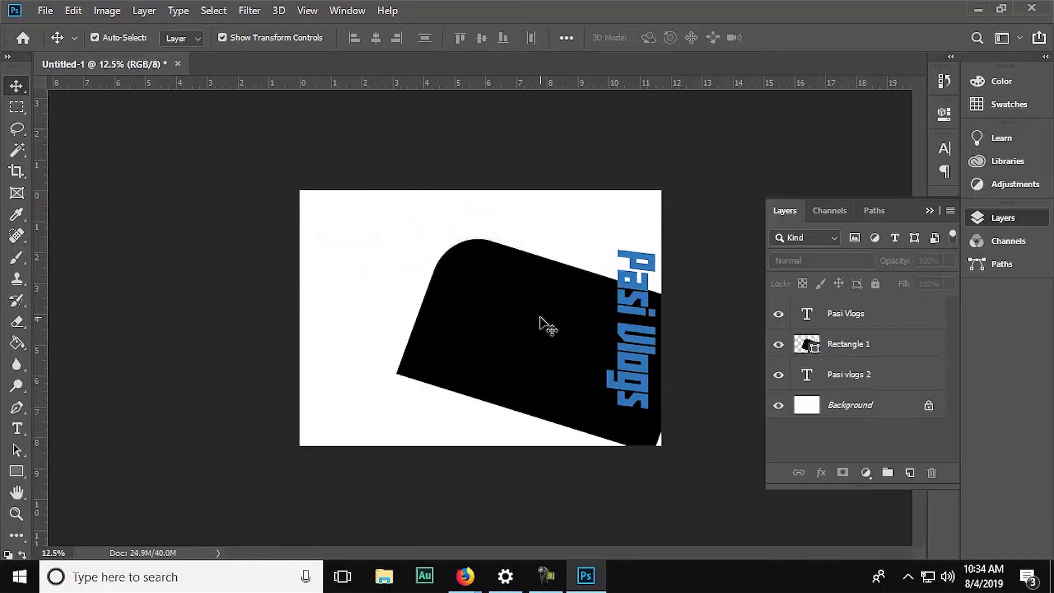
pyautogui.moveTo(850, 346)
pyautogui.mouseDown()
pyautogui.moveTo(854, 384)
pyautogui.moveTo(861, 325)
pyautogui.mouseUp()
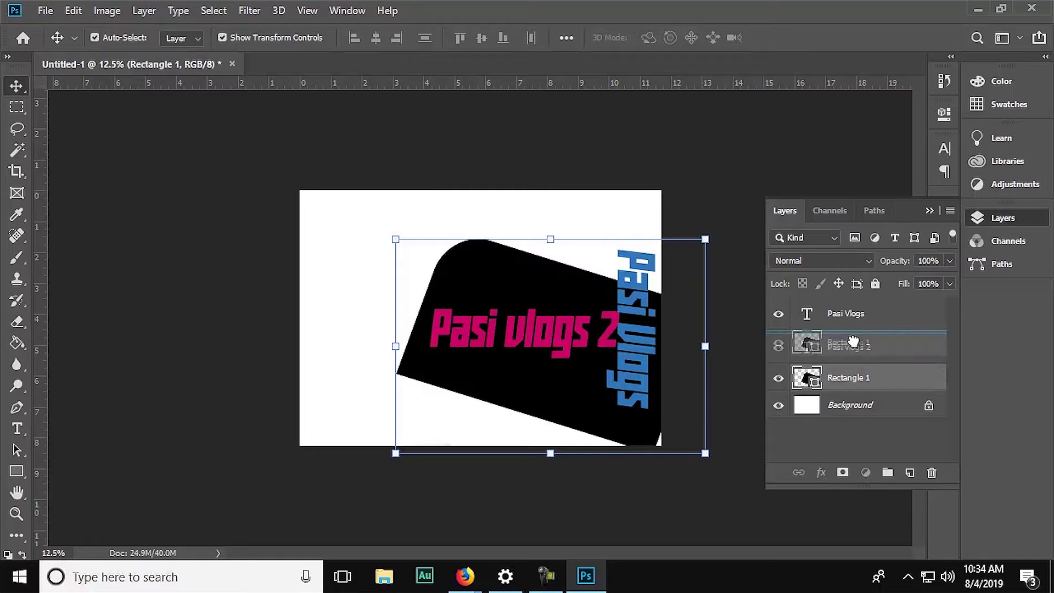
pyautogui.click(880, 417)
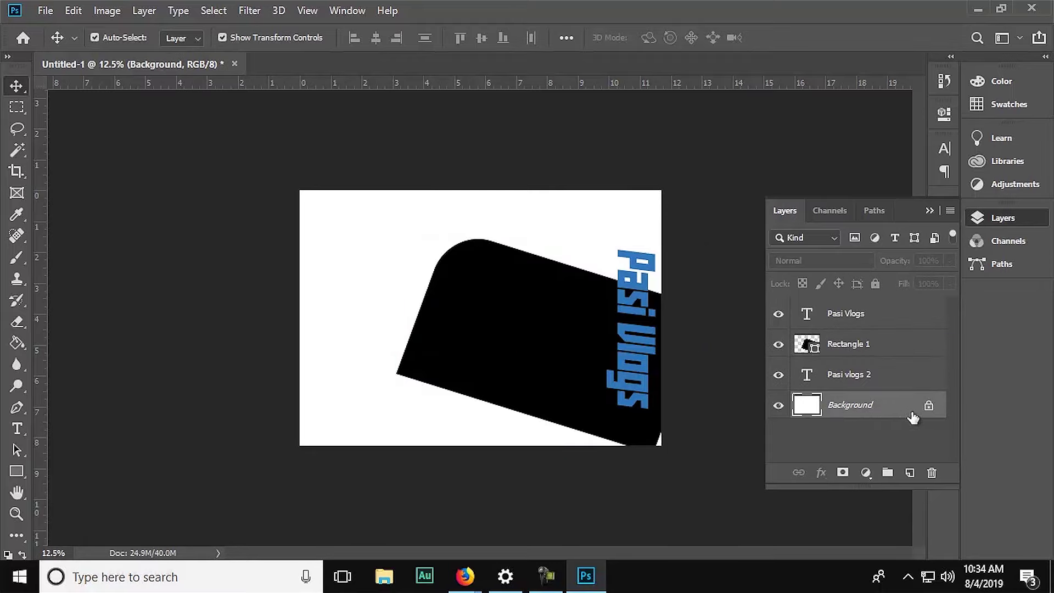
# Step: Delete the black rectangle, move Pasi vlogs 2 to top-left, and raise vertical Pasi Vlogs
pyautogui.moveTo(581, 328); pyautogui.dragTo(482, 291)
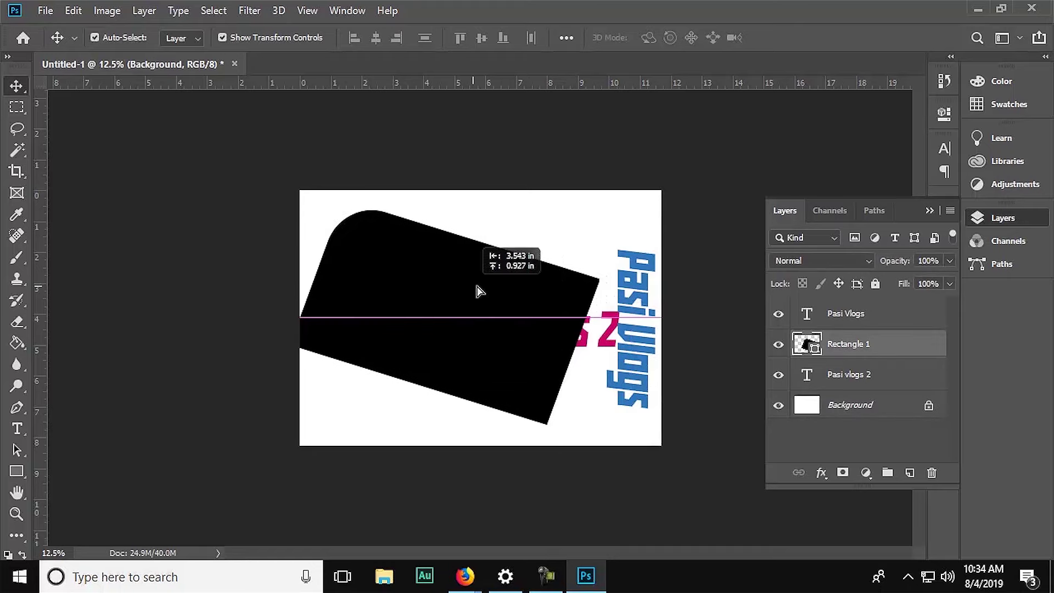
pyautogui.press('Delete')
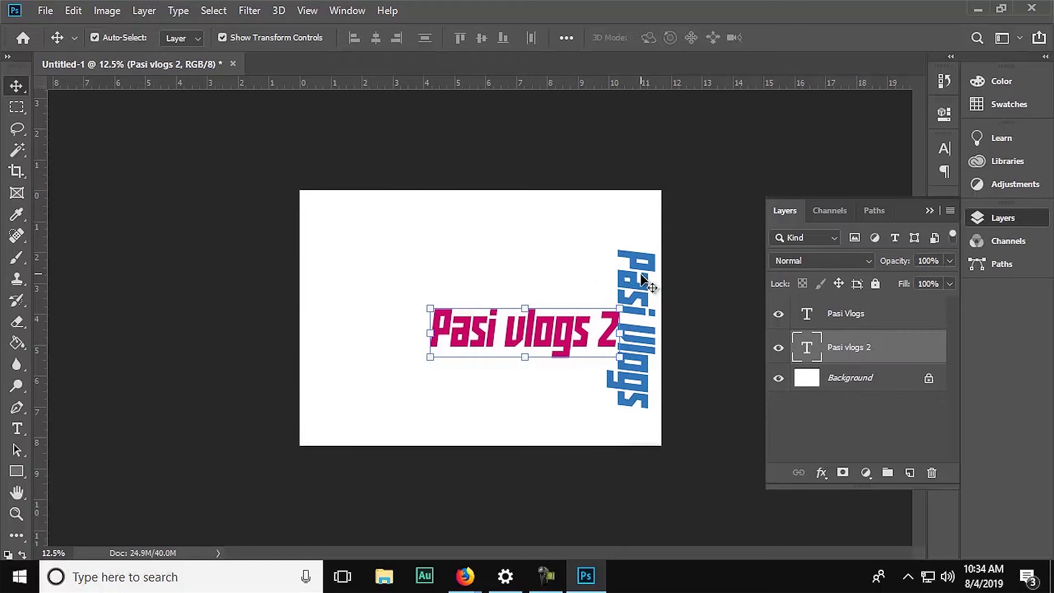
pyautogui.moveTo(533, 332); pyautogui.dragTo(411, 229)
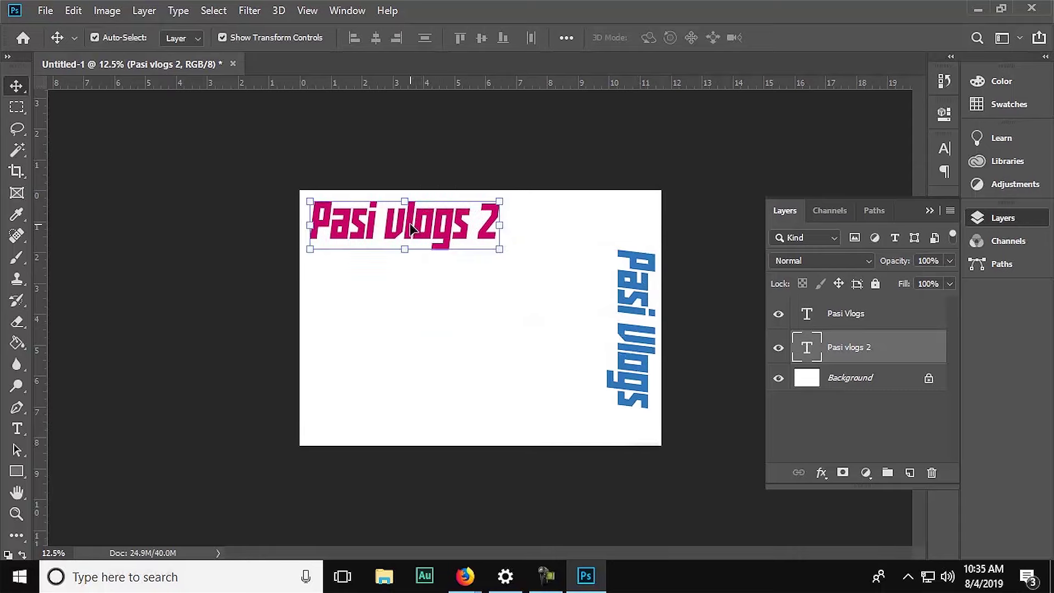
pyautogui.click(502, 161)
pyautogui.moveTo(635, 282); pyautogui.dragTo(624, 258)
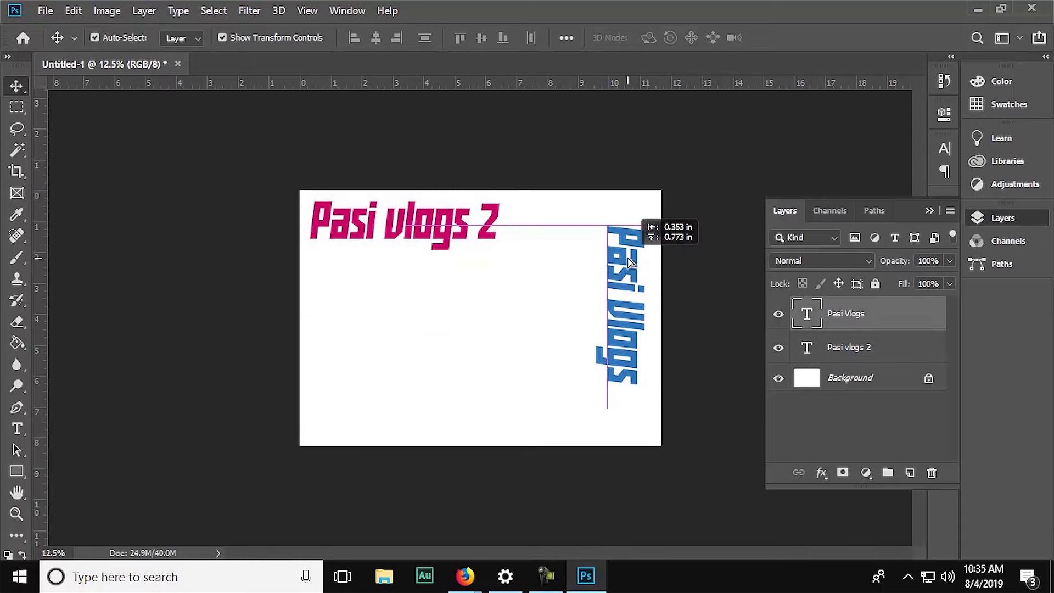
pyautogui.click(597, 154)
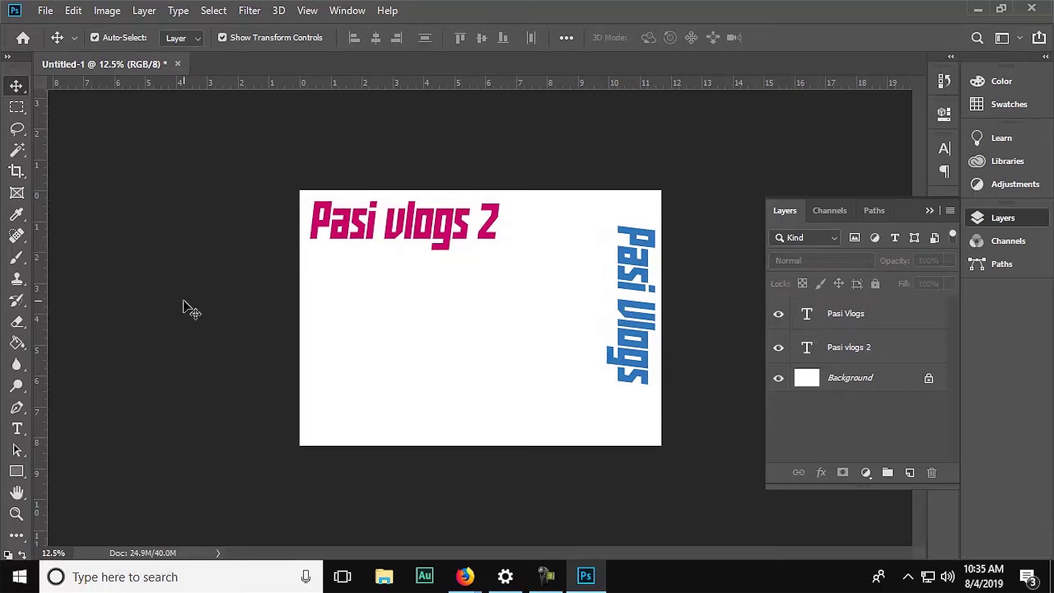
# Step: Choose the Paint Bucket Tool from the Gradient group and show the toolbar in two columns
pyautogui.click(17, 471)
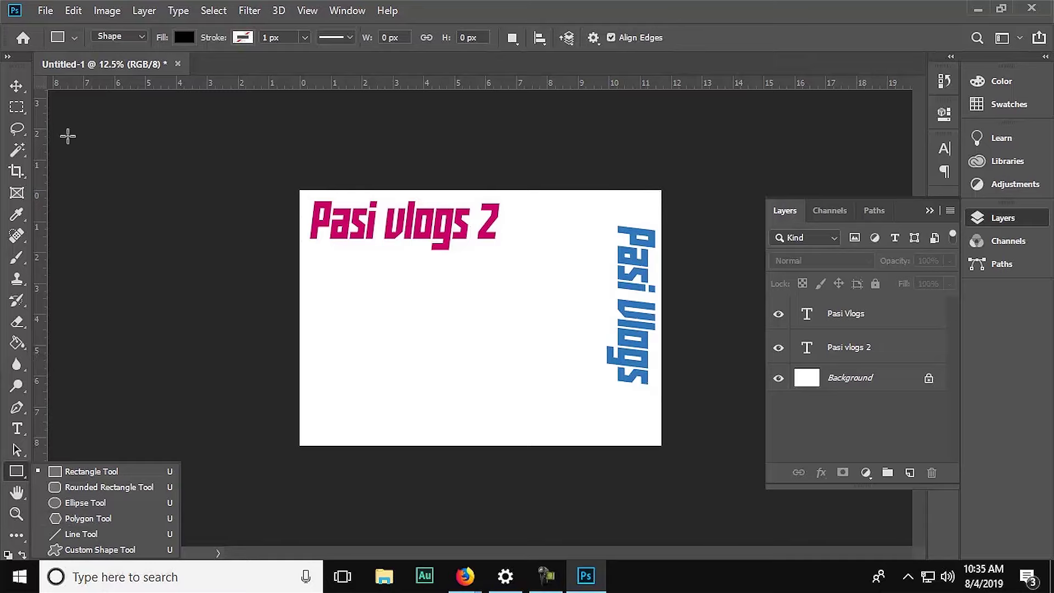
pyautogui.click(17, 352)
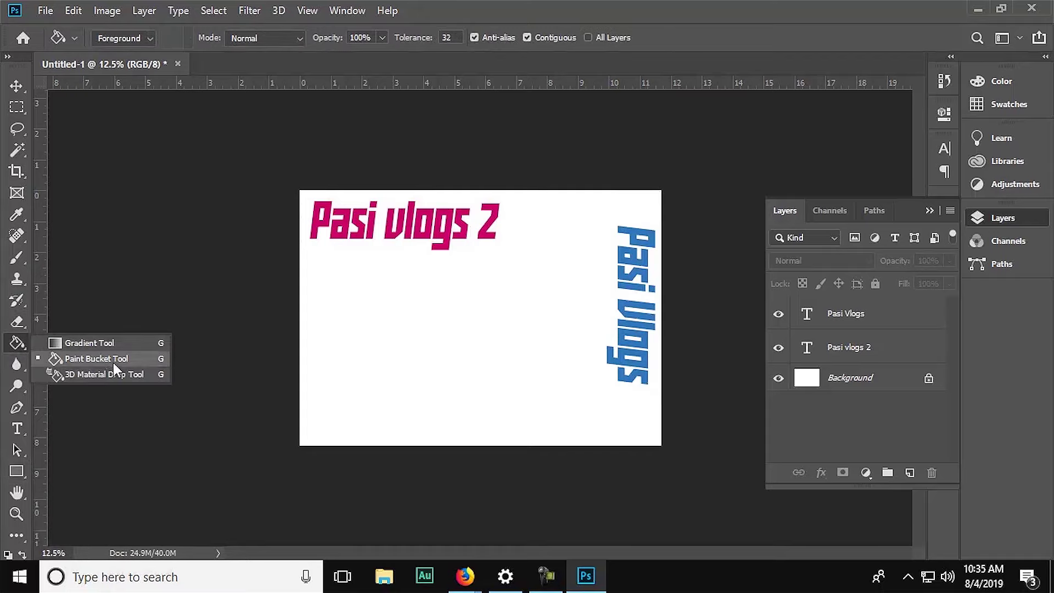
pyautogui.click(82, 359)
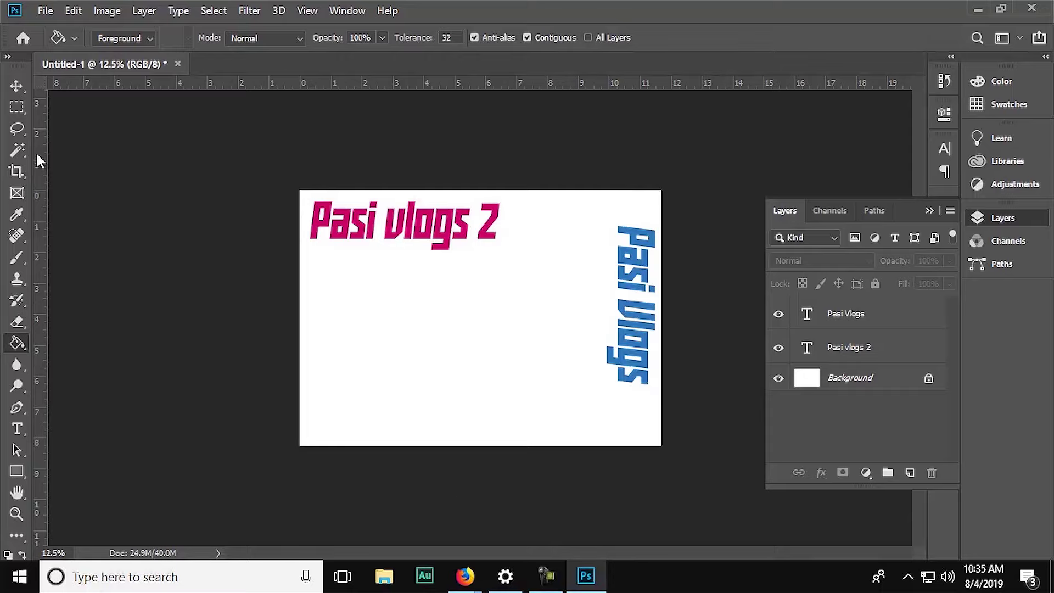
pyautogui.click(8, 57)
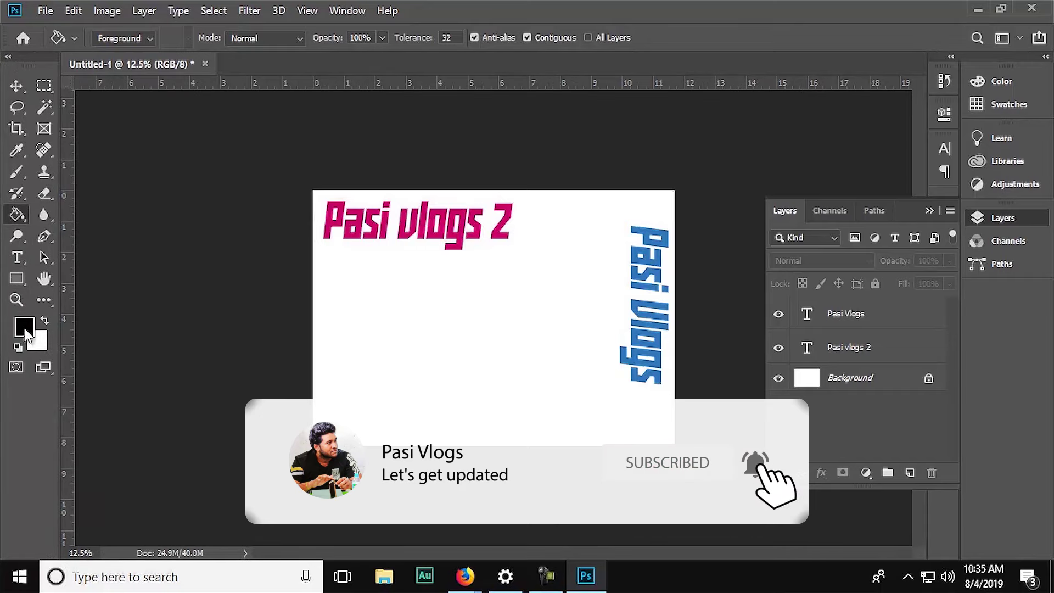
# Step: Set a light grey foreground colour and flood-fill the Background layer with it
pyautogui.click(24, 330)
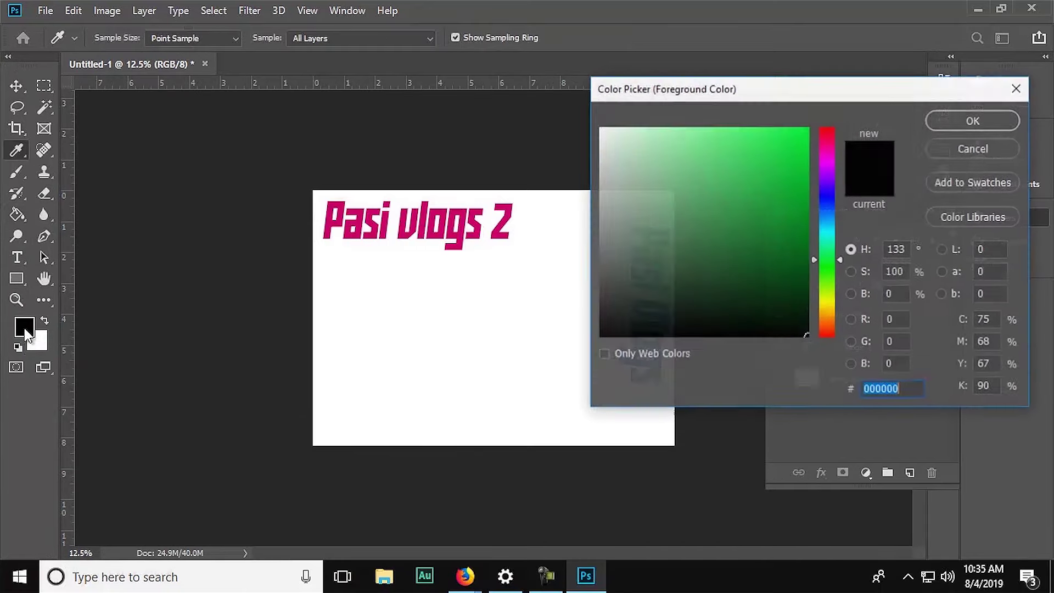
pyautogui.click(580, 192)
pyautogui.click(575, 208)
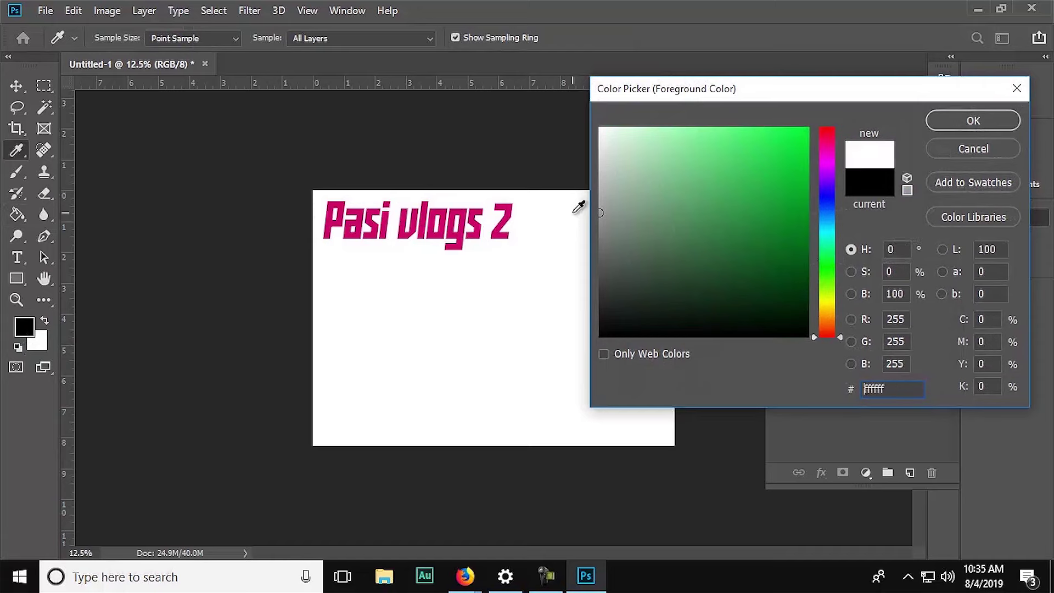
pyautogui.click(600, 191)
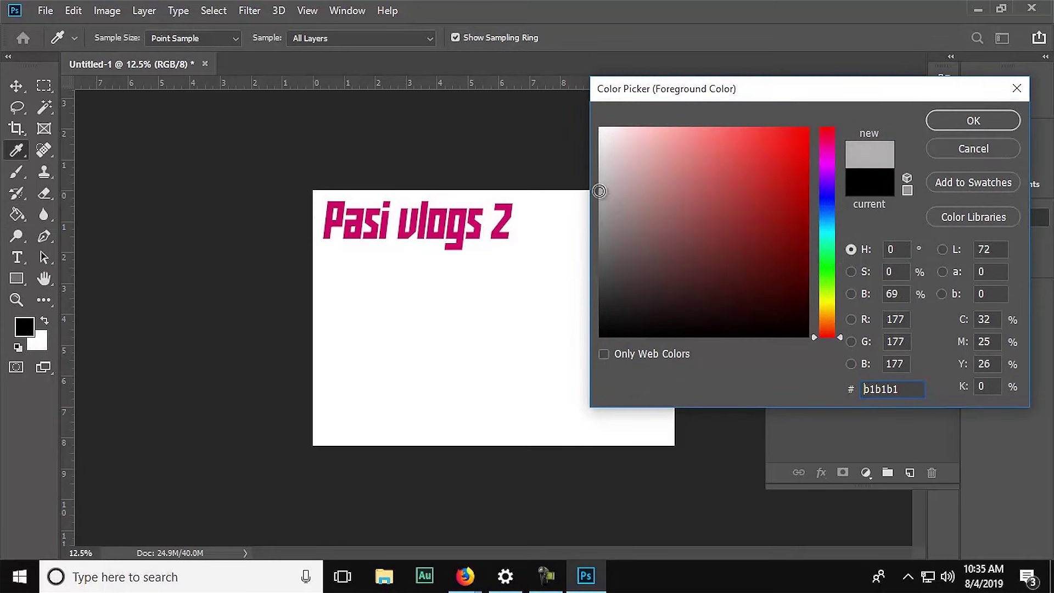
pyautogui.click(598, 173)
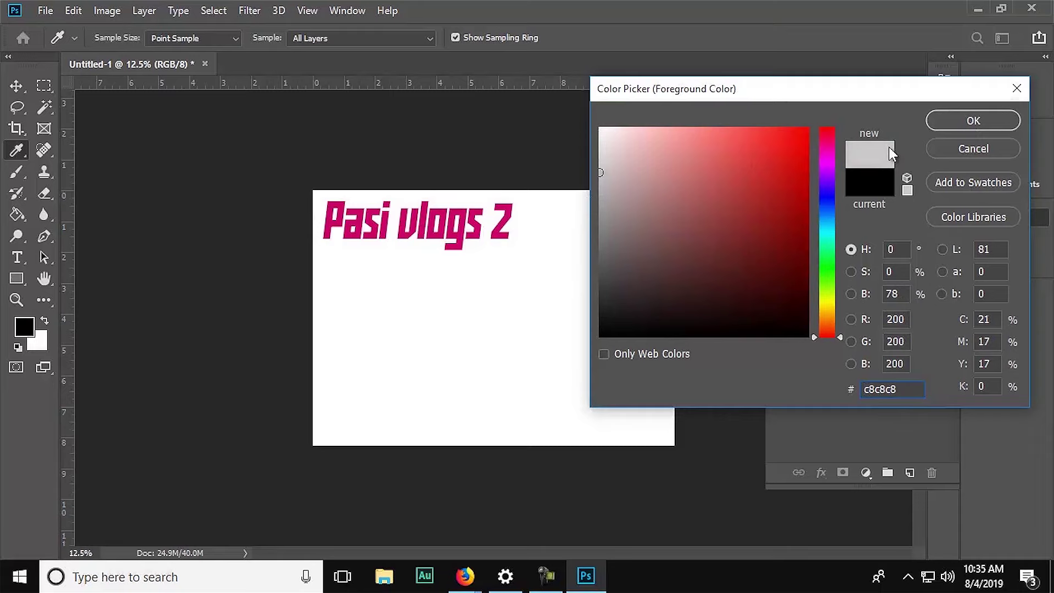
pyautogui.click(600, 159)
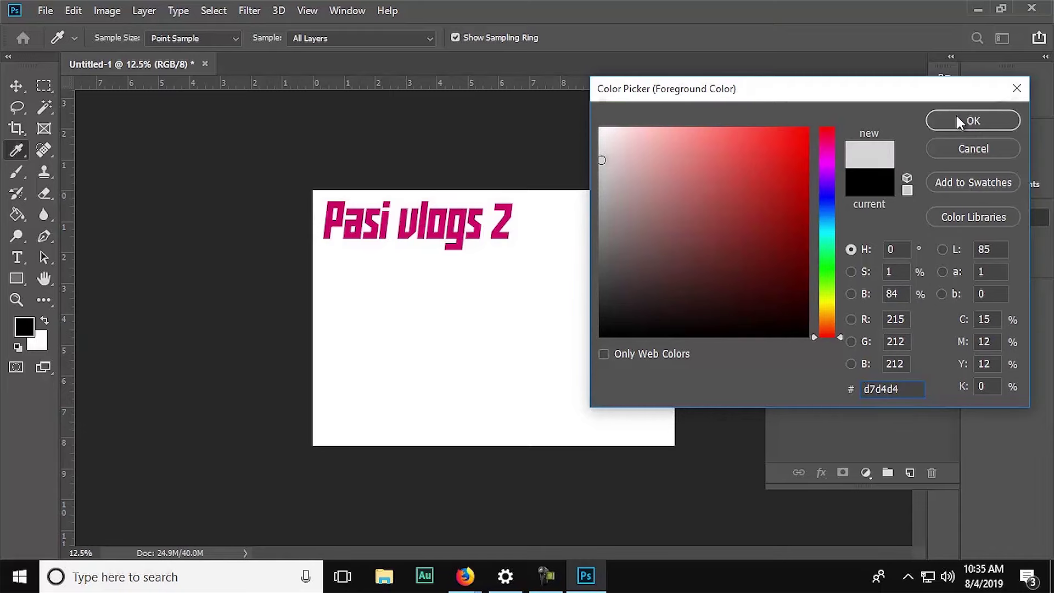
pyautogui.click(973, 120)
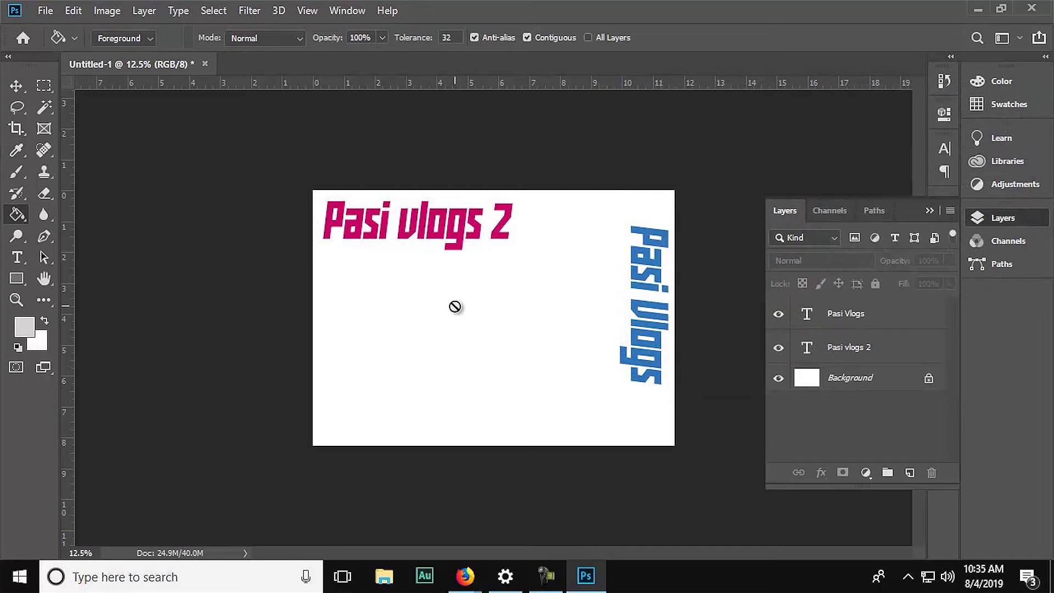
pyautogui.click(878, 389)
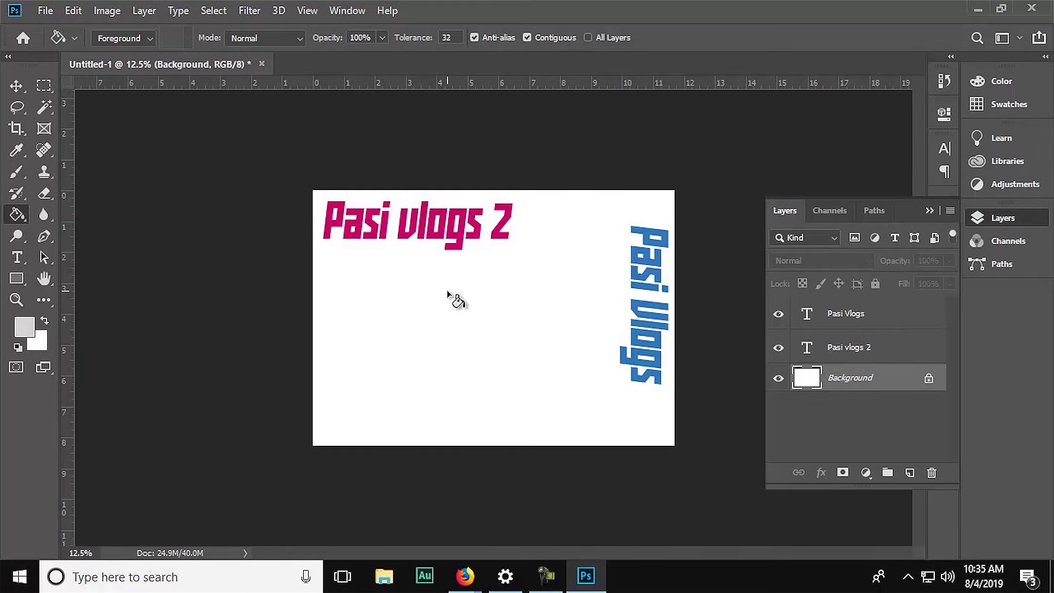
pyautogui.click(447, 293)
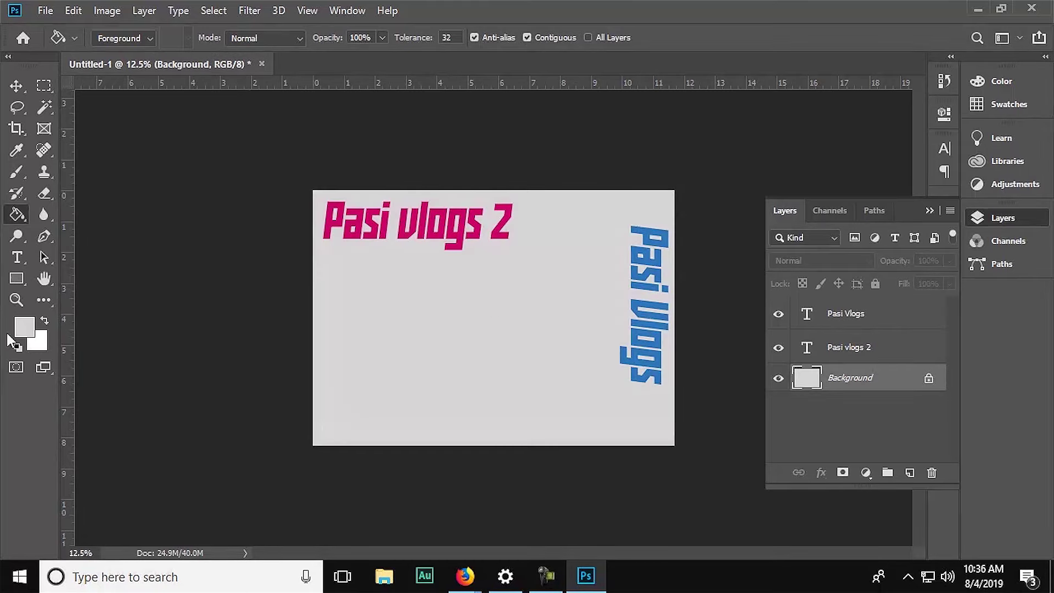
# Step: Set a dark grey background colour and refill the Background with mid-grey
pyautogui.click(38, 340)
pyautogui.moveTo(616, 249)
pyautogui.mouseDown()
pyautogui.moveTo(595, 280)
pyautogui.moveTo(581, 269)
pyautogui.mouseUp()
pyautogui.click(949, 120)
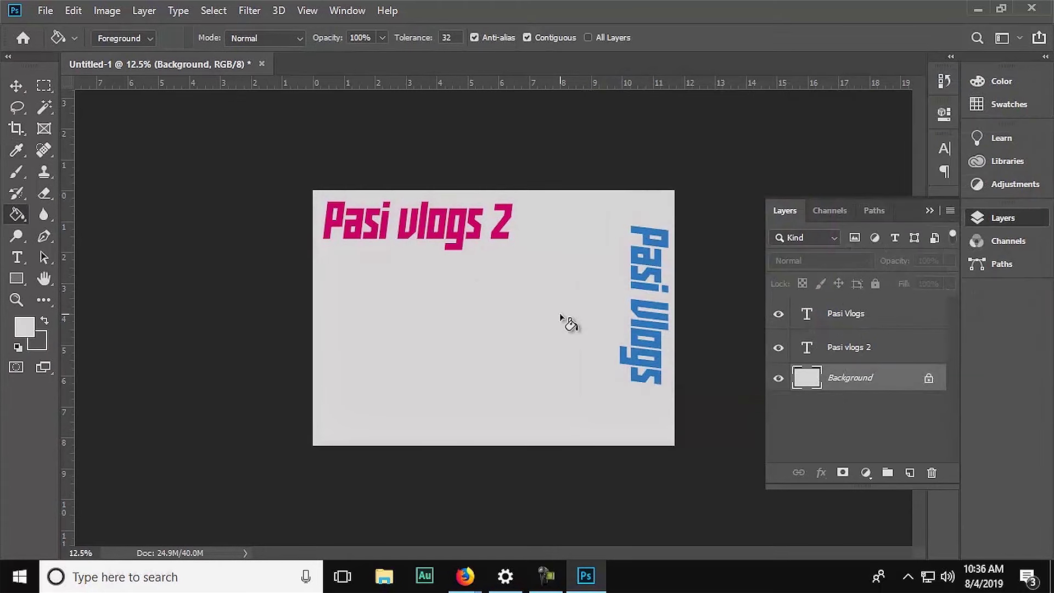
pyautogui.click(26, 327)
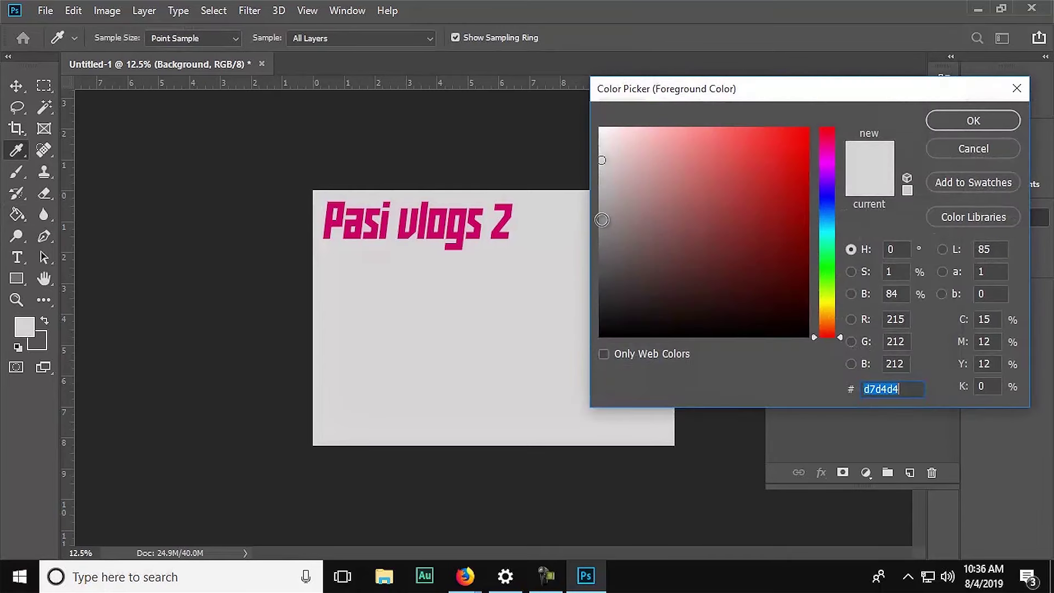
pyautogui.click(605, 210)
pyautogui.click(974, 127)
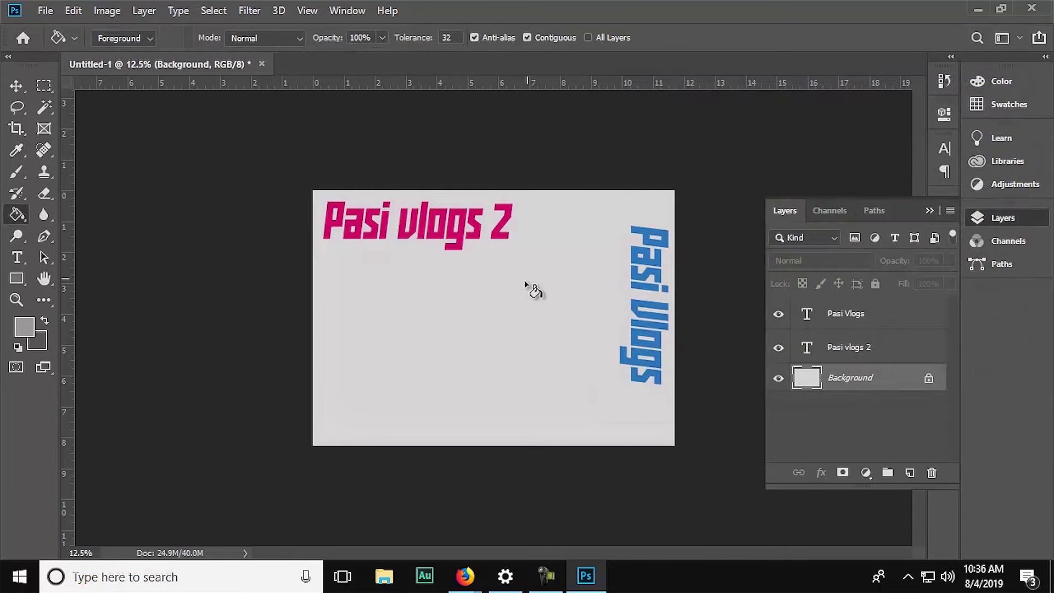
pyautogui.click(512, 299)
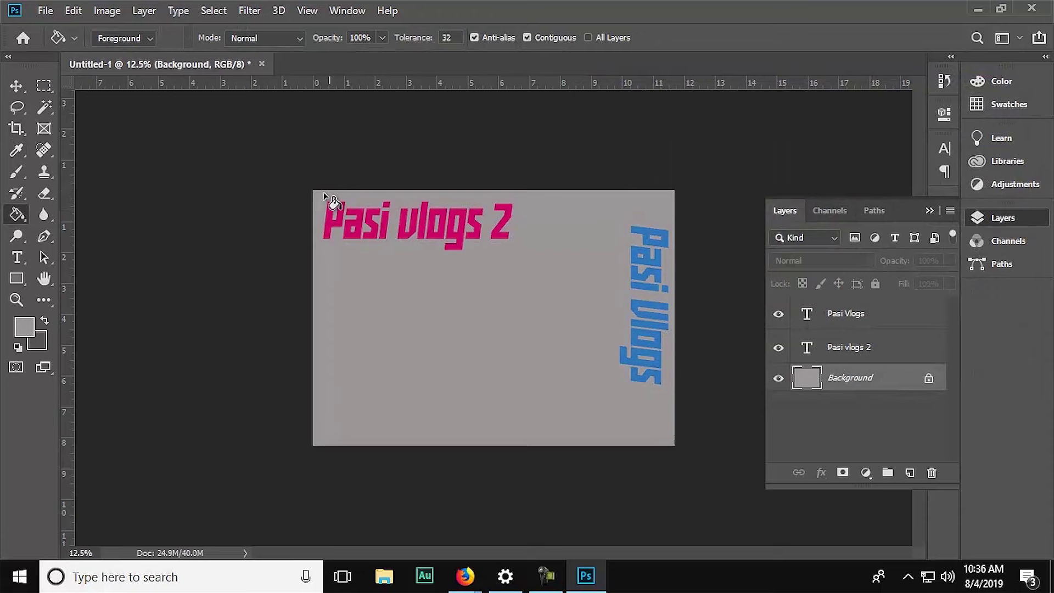
# Step: Add a new layer and draw a small trial rectangle on the canvas
pyautogui.click(19, 83)
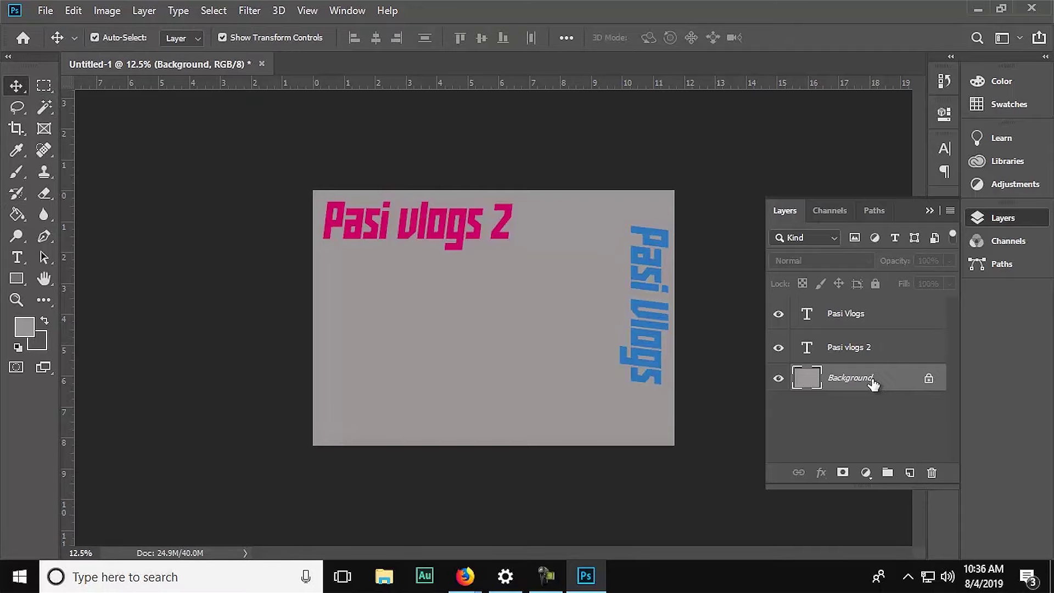
pyautogui.click(910, 473)
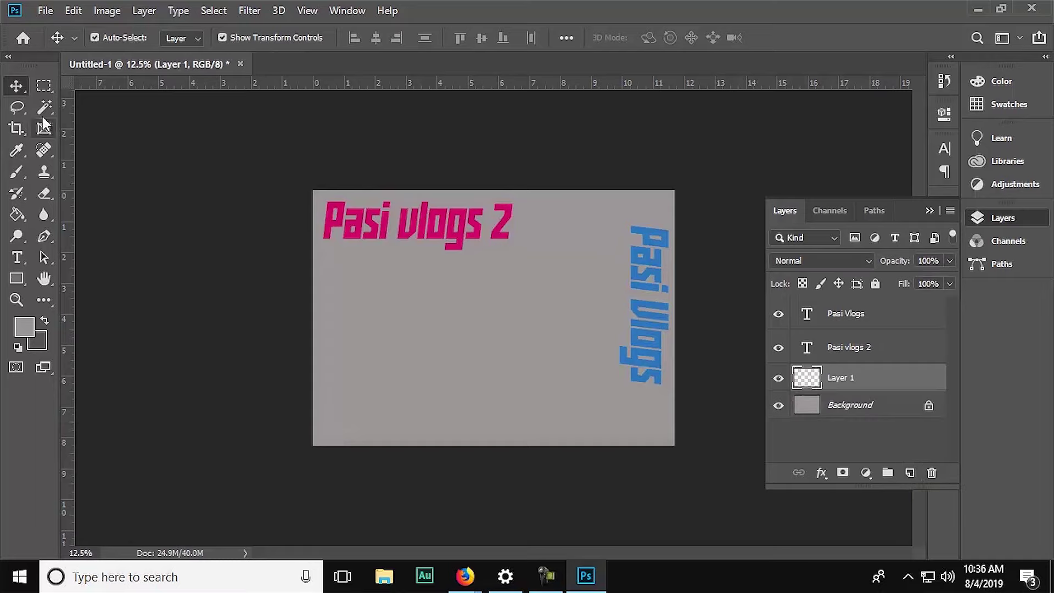
pyautogui.click(21, 276)
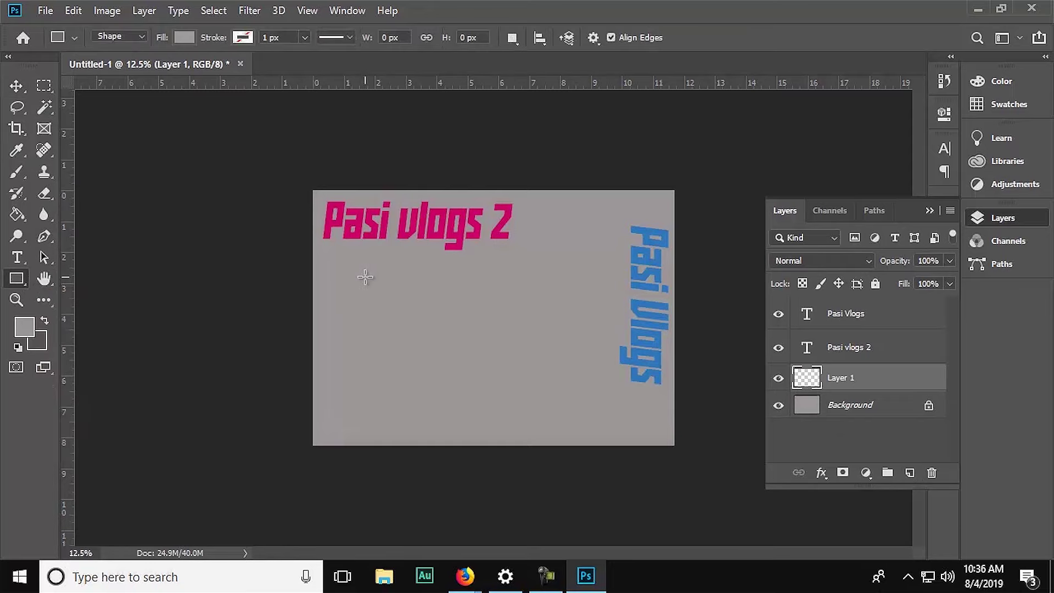
pyautogui.moveTo(365, 277); pyautogui.dragTo(419, 326)
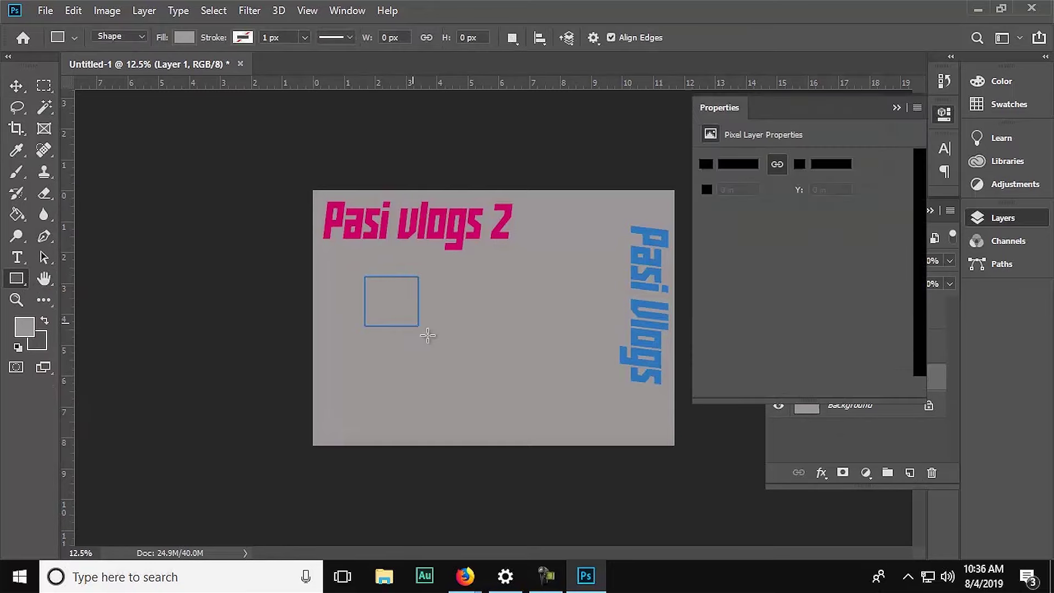
pyautogui.click(895, 108)
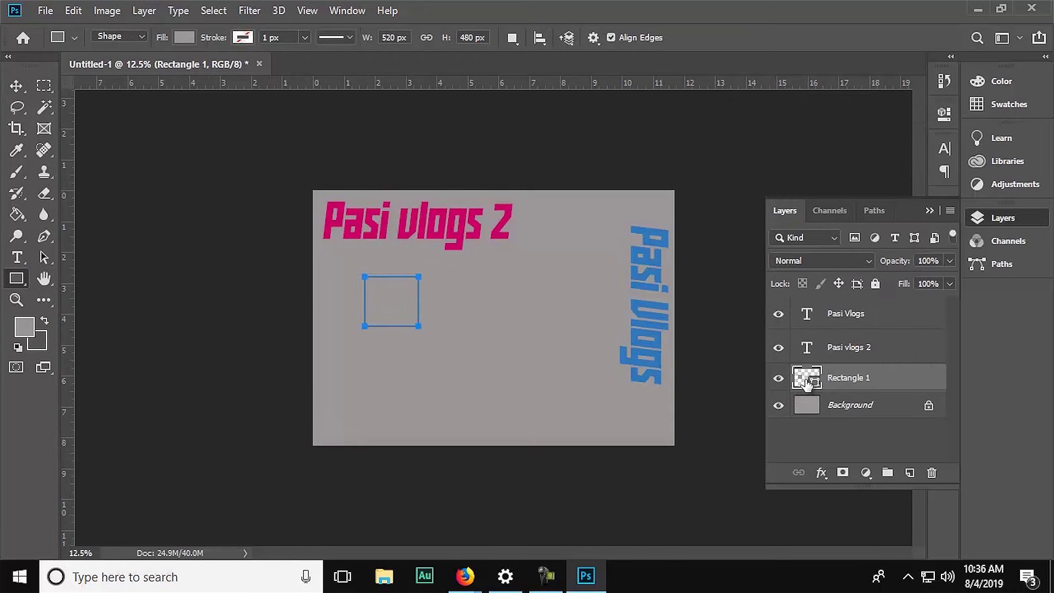
# Step: Delete the Rectangle 1 layer and add a new empty Layer 1
pyautogui.click(16, 85)
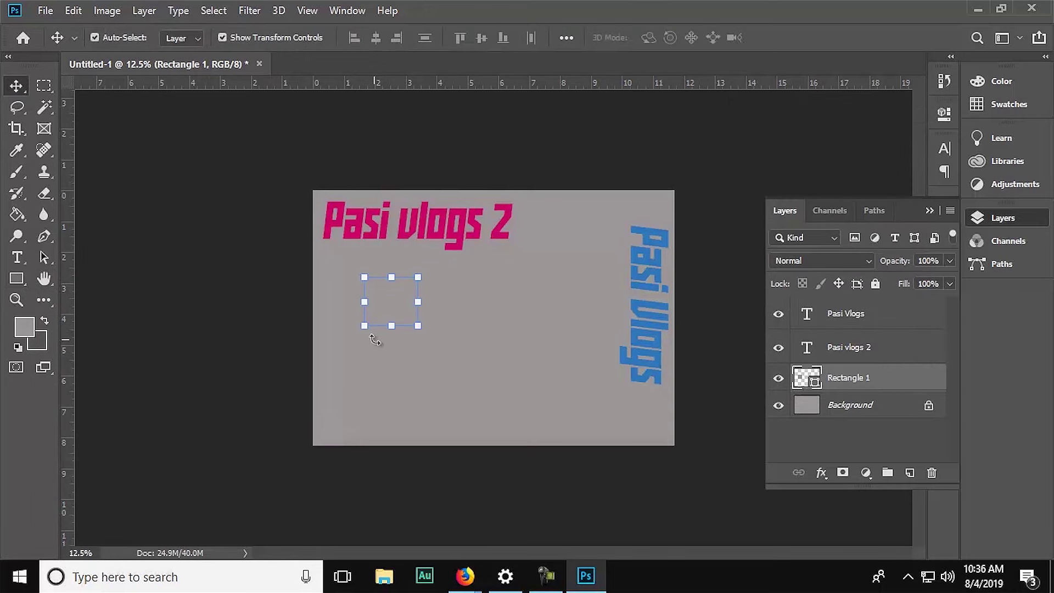
pyautogui.click(396, 305)
pyautogui.moveTo(830, 370); pyautogui.dragTo(931, 473)
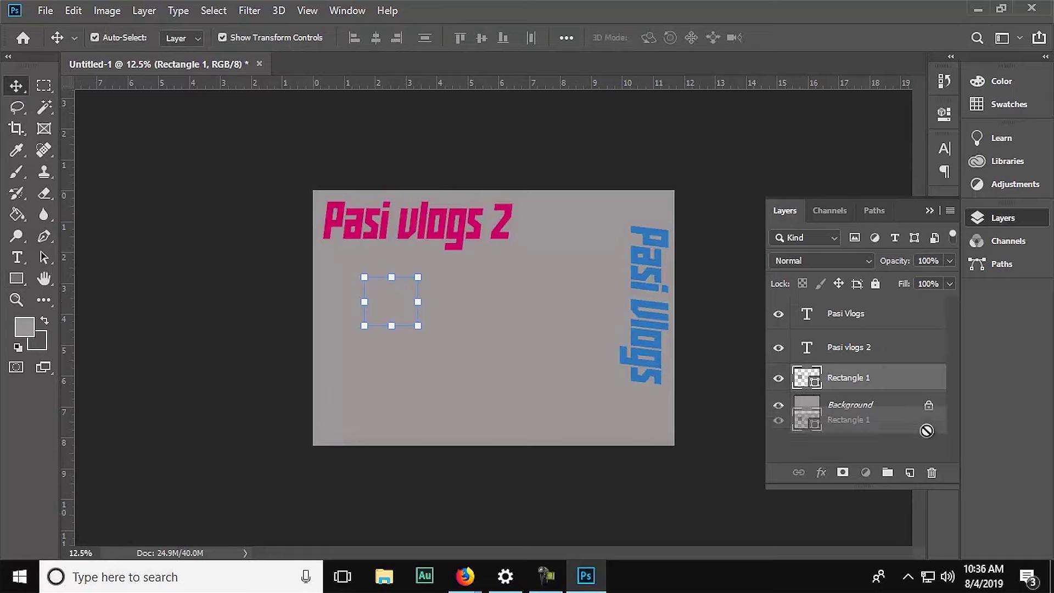
pyautogui.click(909, 472)
# Step: Fill Layer 1 with a pinkish foreground colour using the Paint Bucket
pyautogui.click(17, 214)
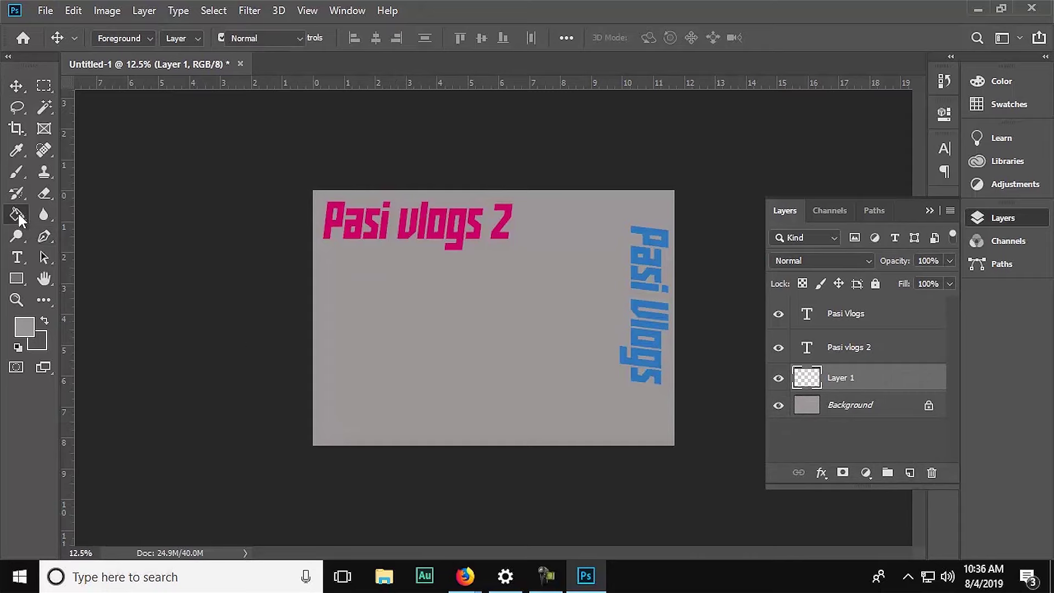
pyautogui.click(24, 327)
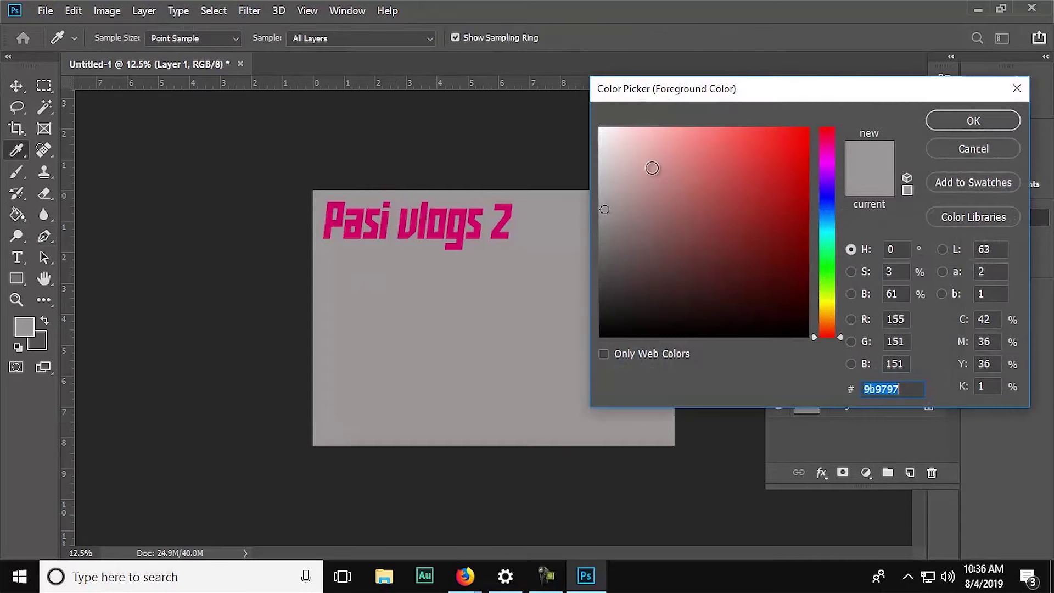
pyautogui.moveTo(653, 169); pyautogui.dragTo(676, 190)
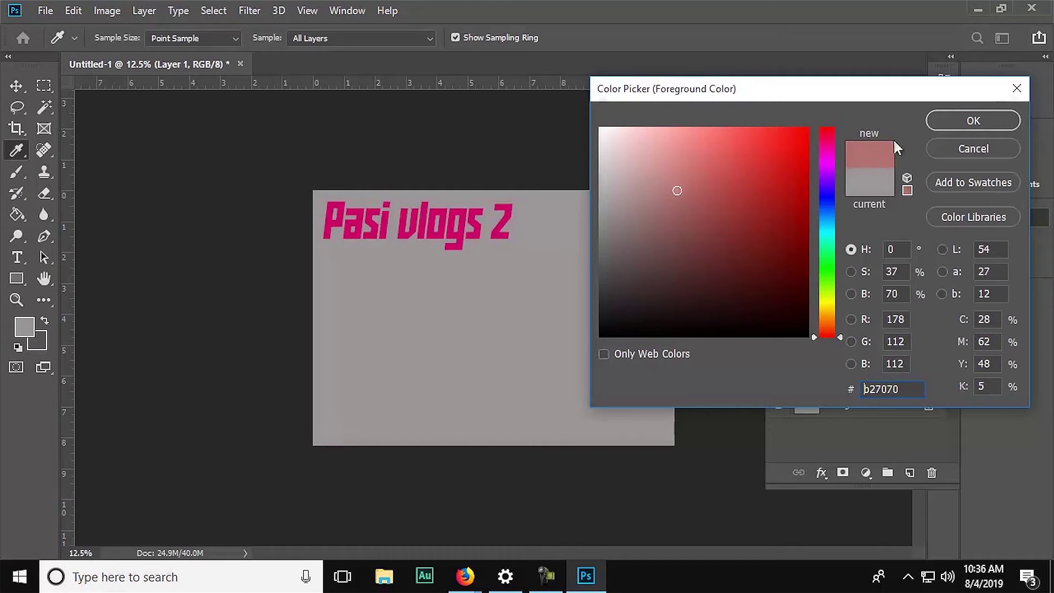
pyautogui.click(964, 124)
pyautogui.click(493, 354)
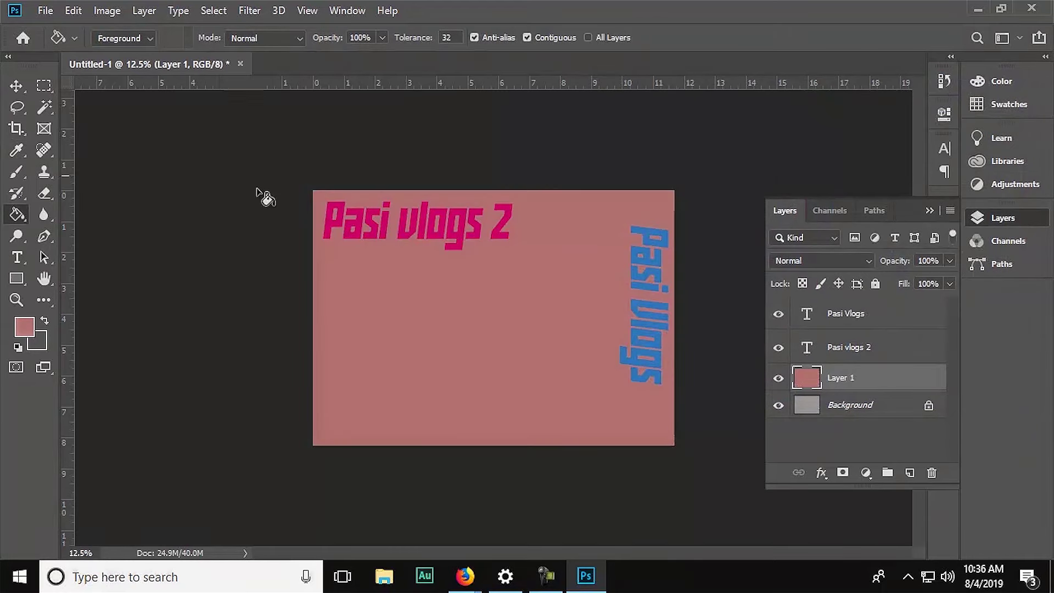
# Step: Delete the pink-filled Layer 1
pyautogui.click(16, 86)
pyautogui.click(809, 408)
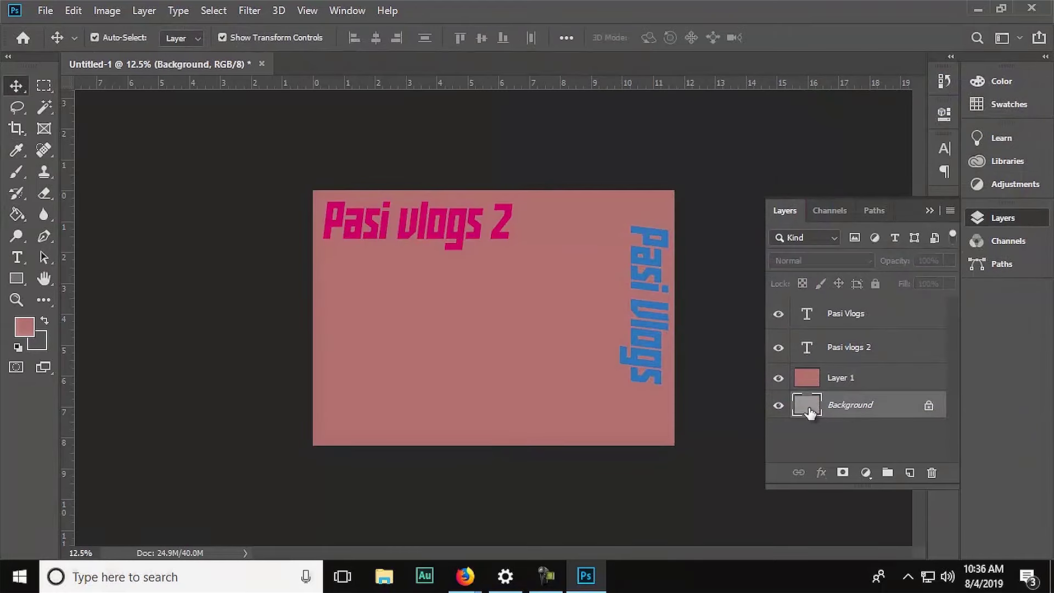
pyautogui.click(844, 381)
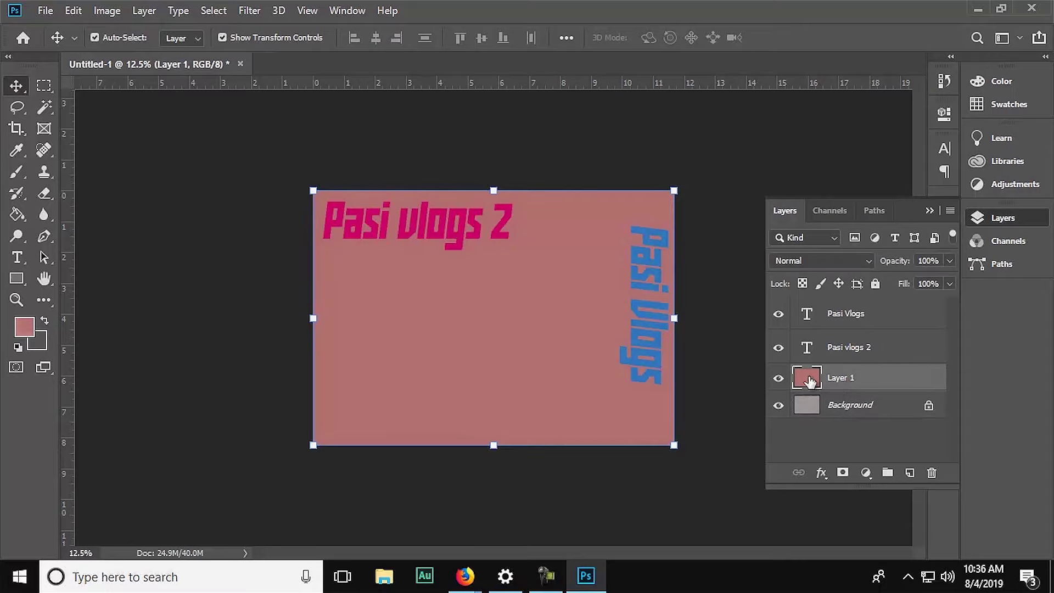
pyautogui.click(875, 434)
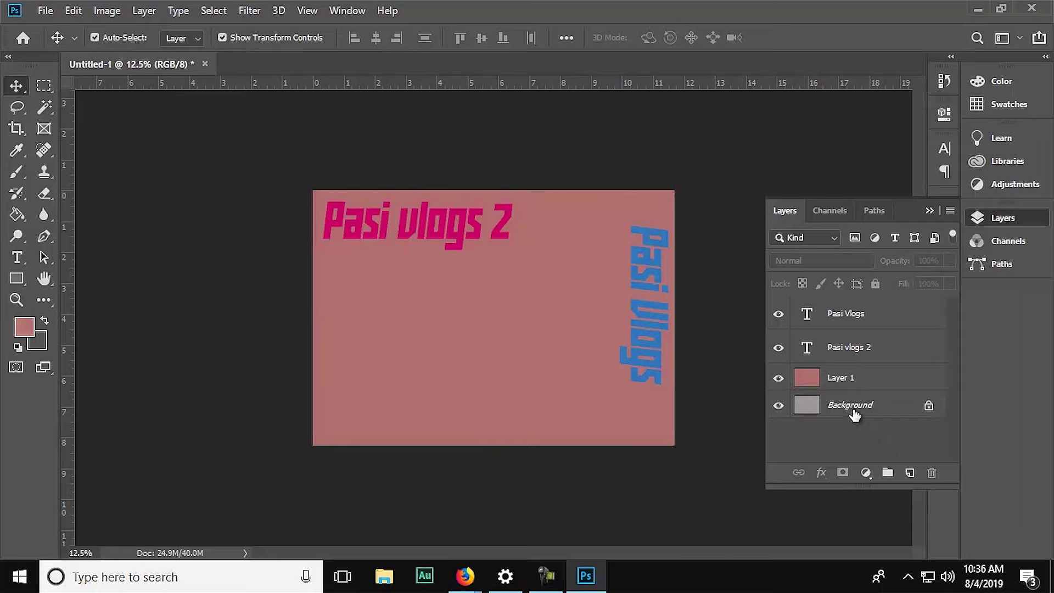
pyautogui.click(850, 406)
pyautogui.click(810, 380)
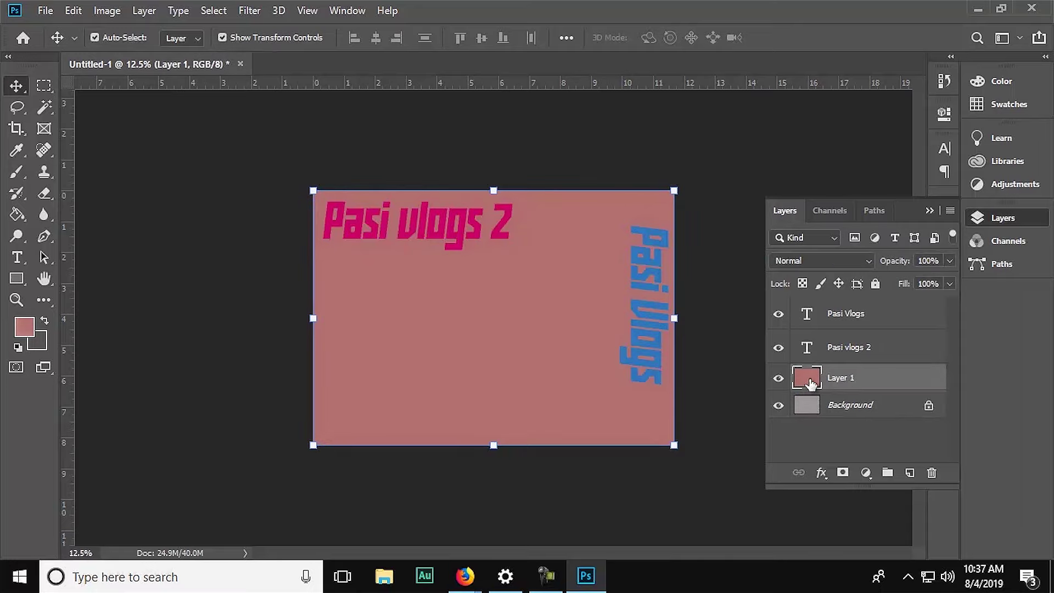
pyautogui.click(701, 200)
pyautogui.click(891, 381)
pyautogui.moveTo(872, 384); pyautogui.dragTo(932, 472)
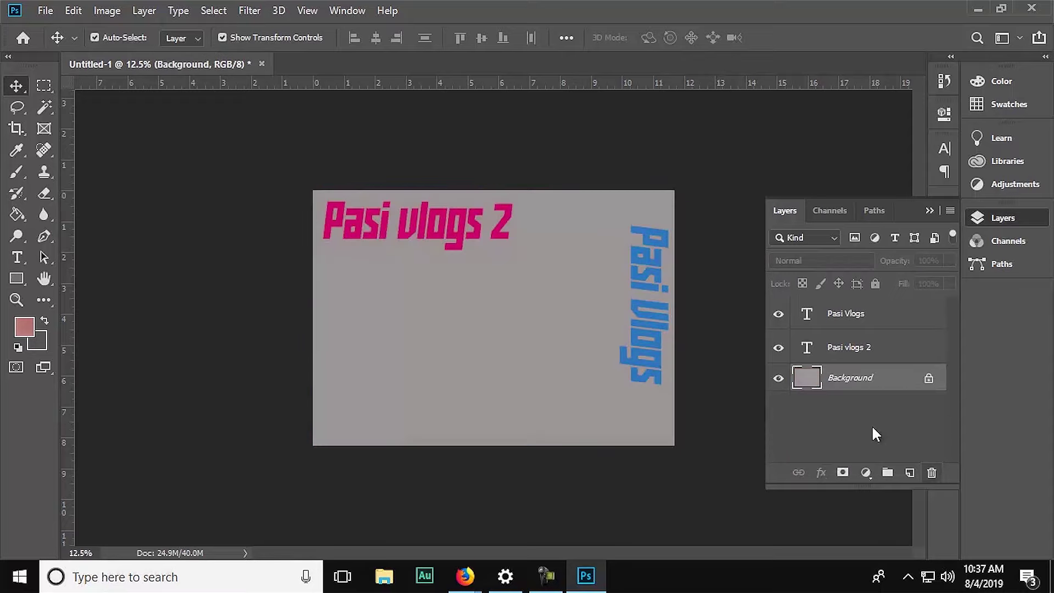
# Step: Set the foreground colour to #ffffff and fill the Background white
pyautogui.click(24, 329)
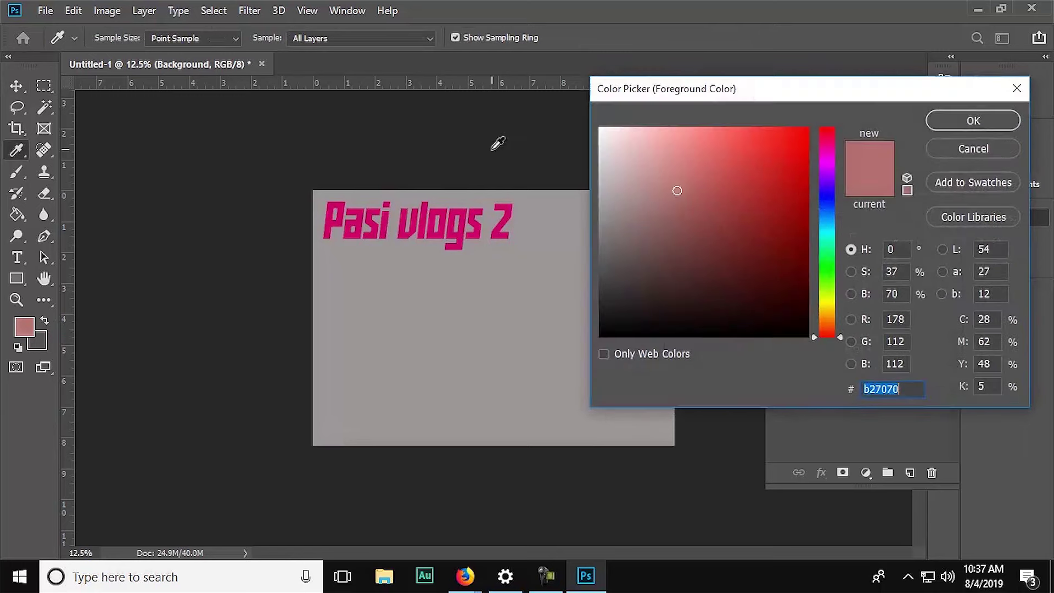
pyautogui.write('ffffff')
pyautogui.click(960, 118)
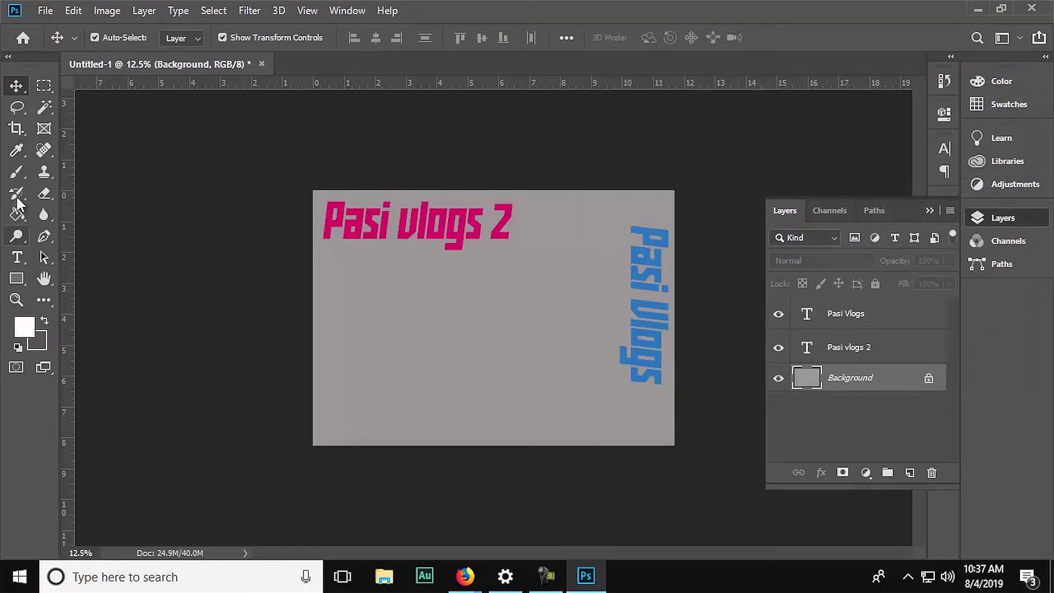
pyautogui.click(17, 214)
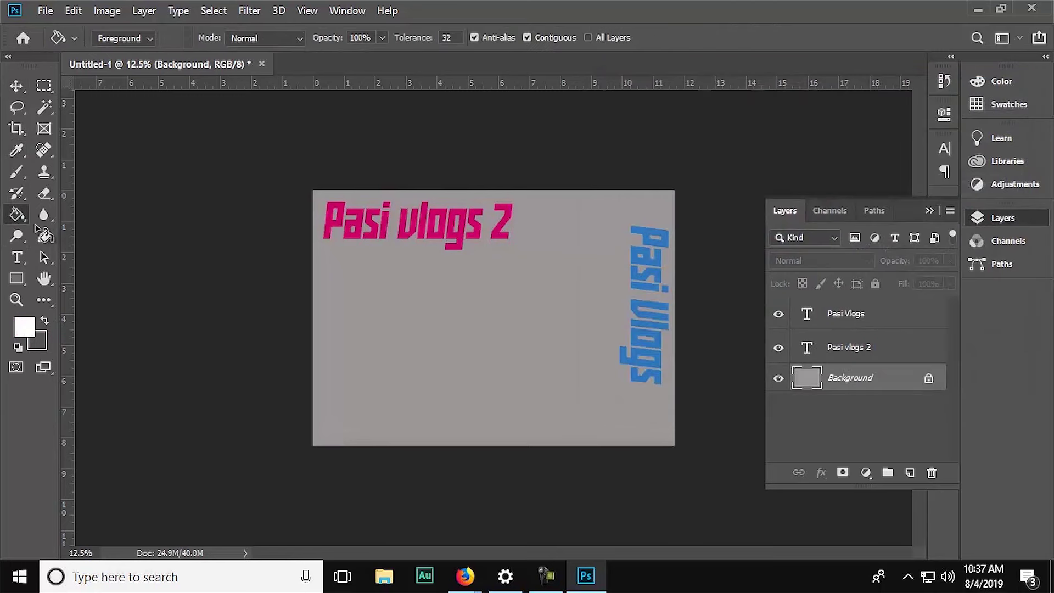
pyautogui.click(528, 371)
# Step: Move the vertical Pasi Vlogs text lower along the canvas's right edge
pyautogui.click(21, 88)
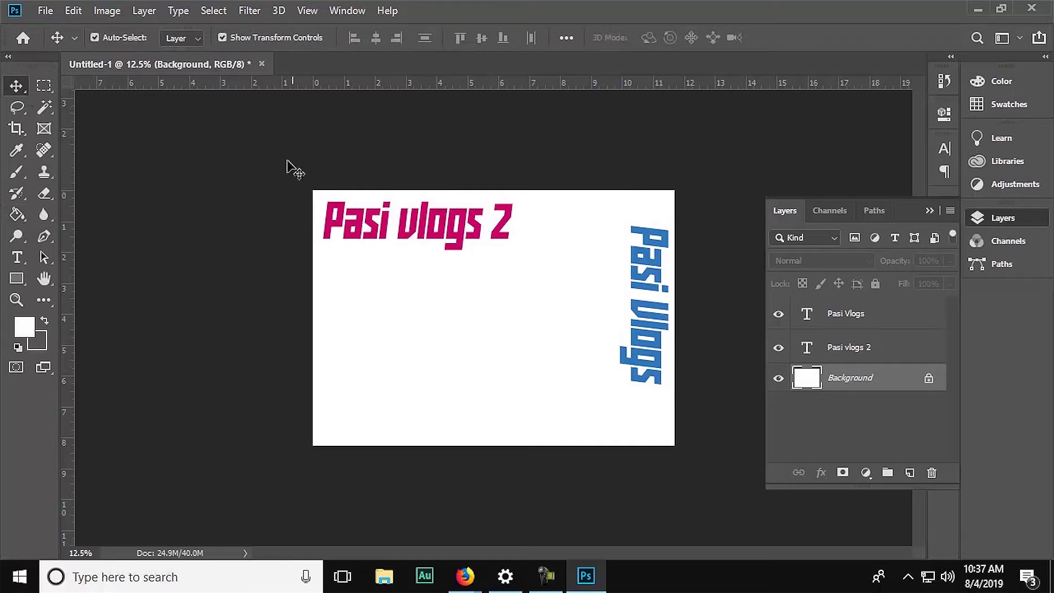
pyautogui.moveTo(650, 262)
pyautogui.mouseDown()
pyautogui.moveTo(638, 260)
pyautogui.moveTo(646, 314)
pyautogui.mouseUp()
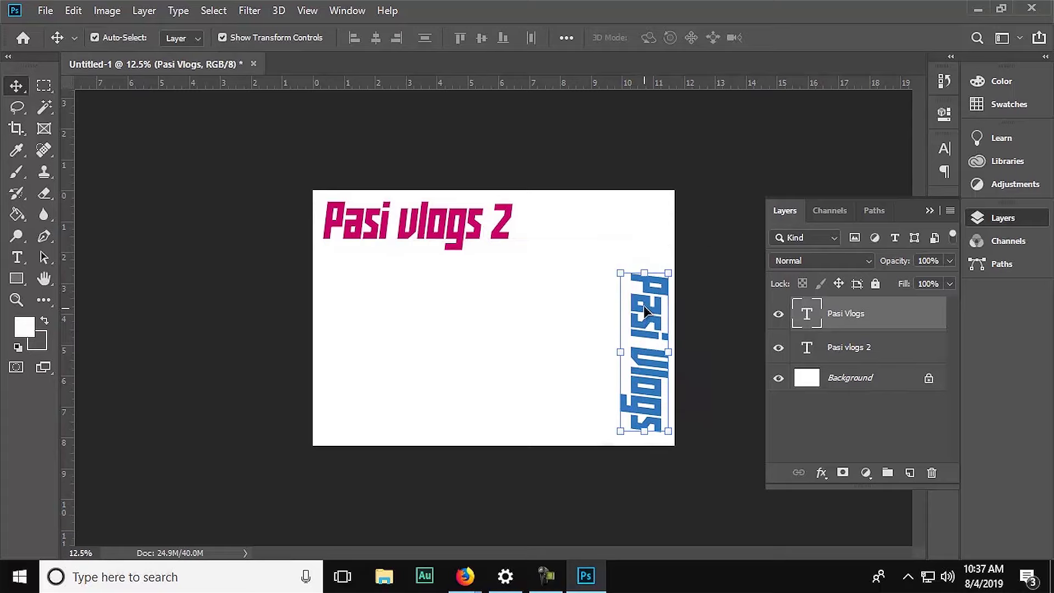
pyautogui.click(607, 171)
pyautogui.click(511, 220)
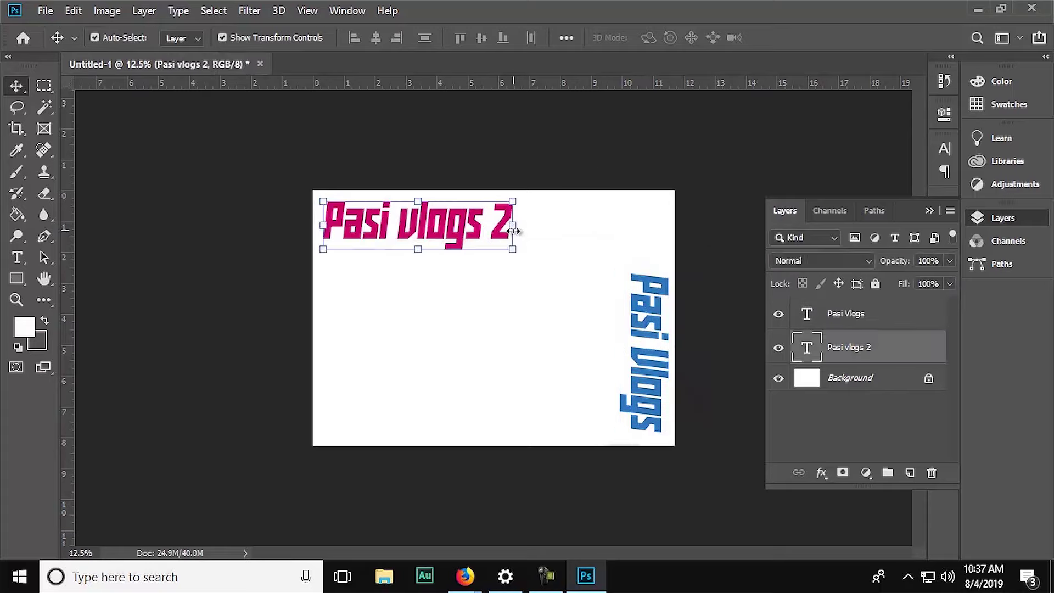
pyautogui.click(301, 142)
# Step: Select the word 'vlogs' in the Pasi vlogs 2 heading with the Type tool
pyautogui.click(45, 193)
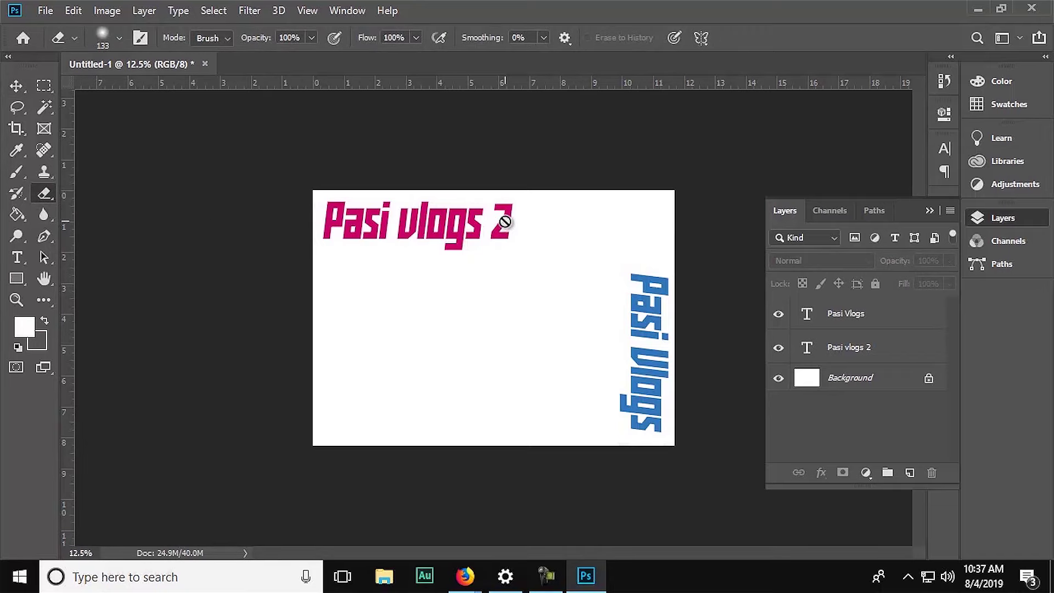
pyautogui.click(866, 321)
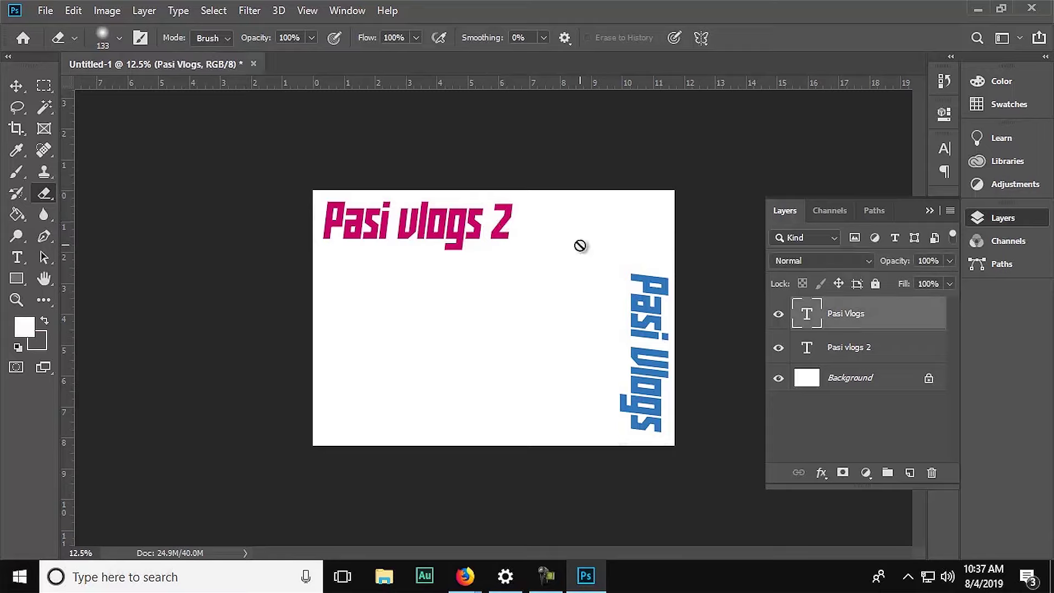
pyautogui.click(17, 257)
pyautogui.moveTo(403, 236); pyautogui.dragTo(482, 240)
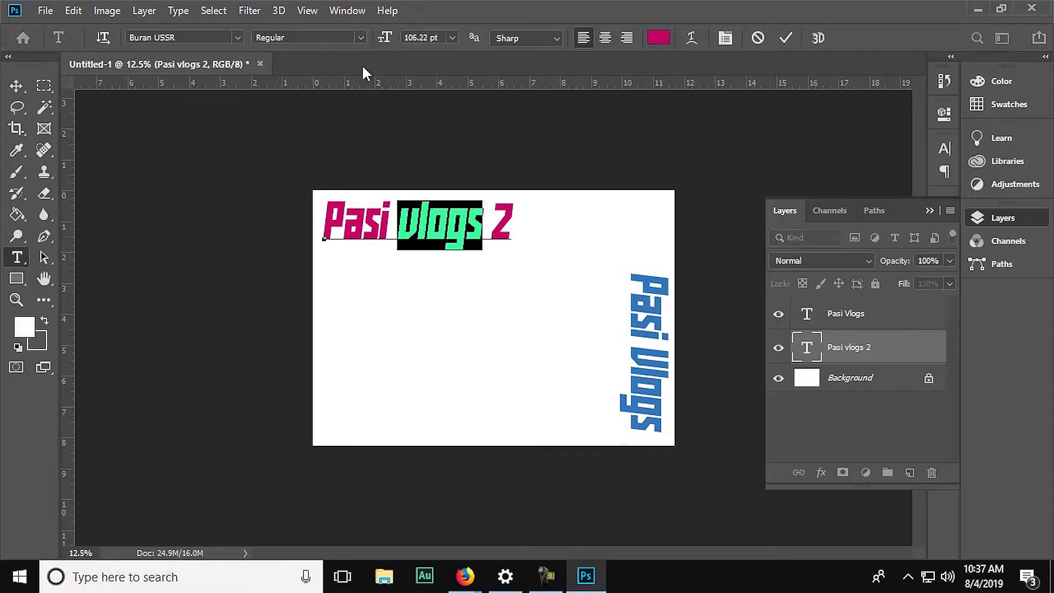
# Step: Set the whole heading's font to Adlery Pro Regular
pyautogui.tripleClick(461, 223)
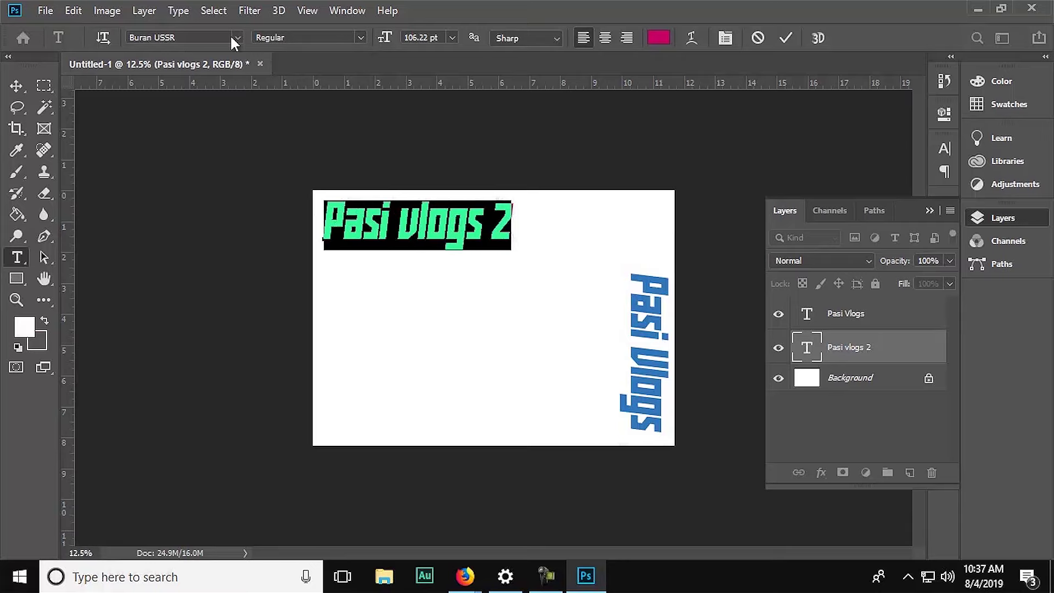
pyautogui.click(231, 34)
pyautogui.click(249, 106)
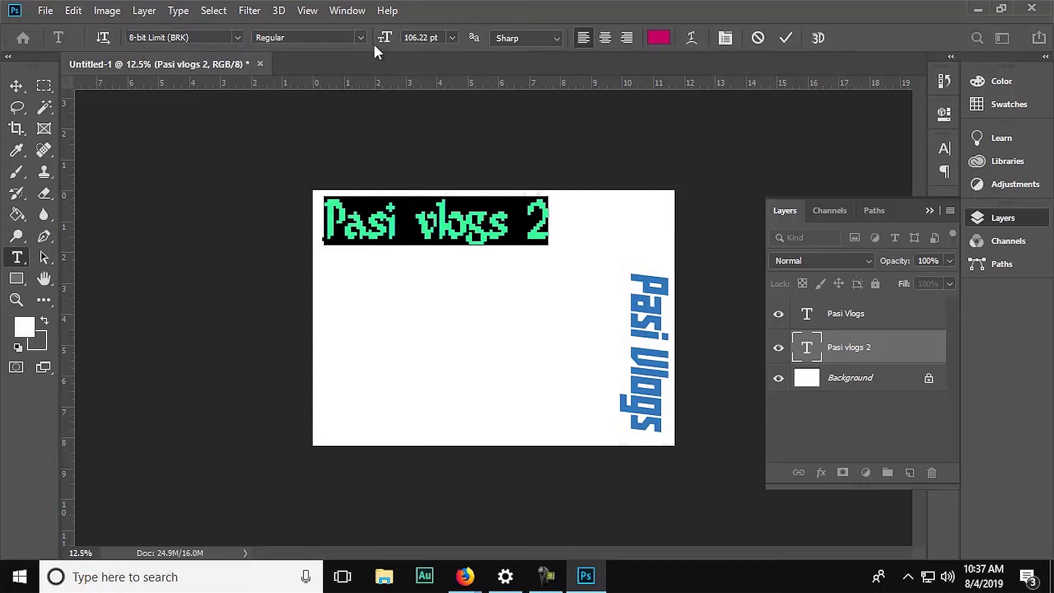
pyautogui.click(223, 37)
pyautogui.press('Down')
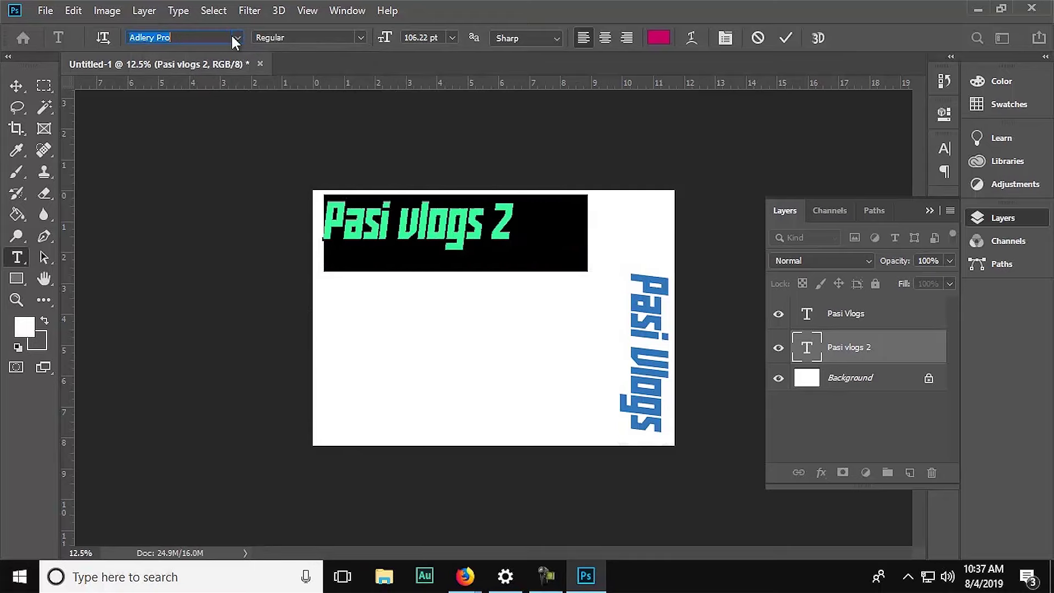
pyautogui.click(357, 38)
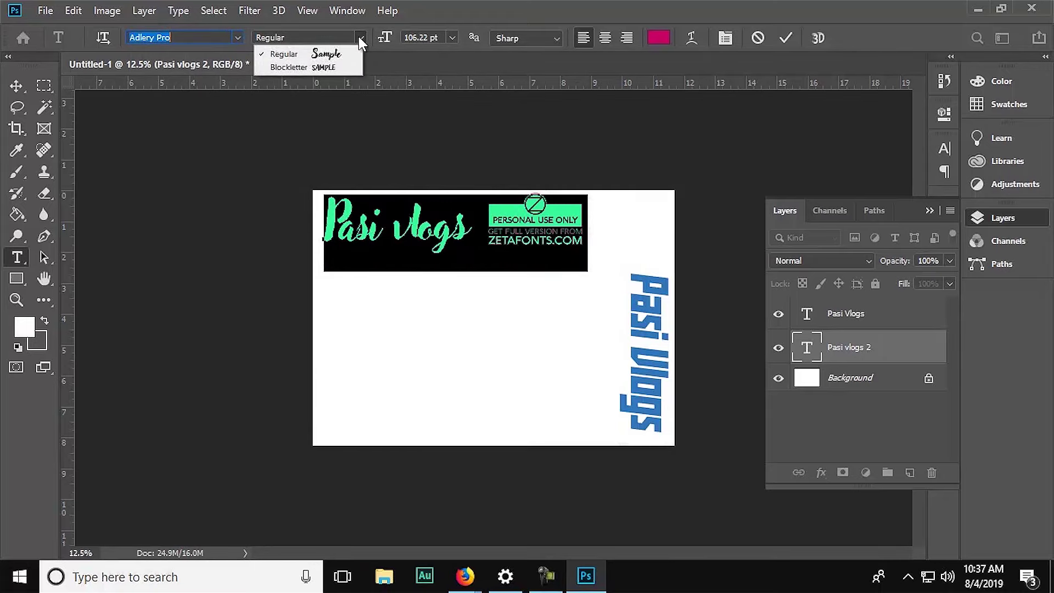
pyautogui.click(347, 68)
pyautogui.press('Tab')
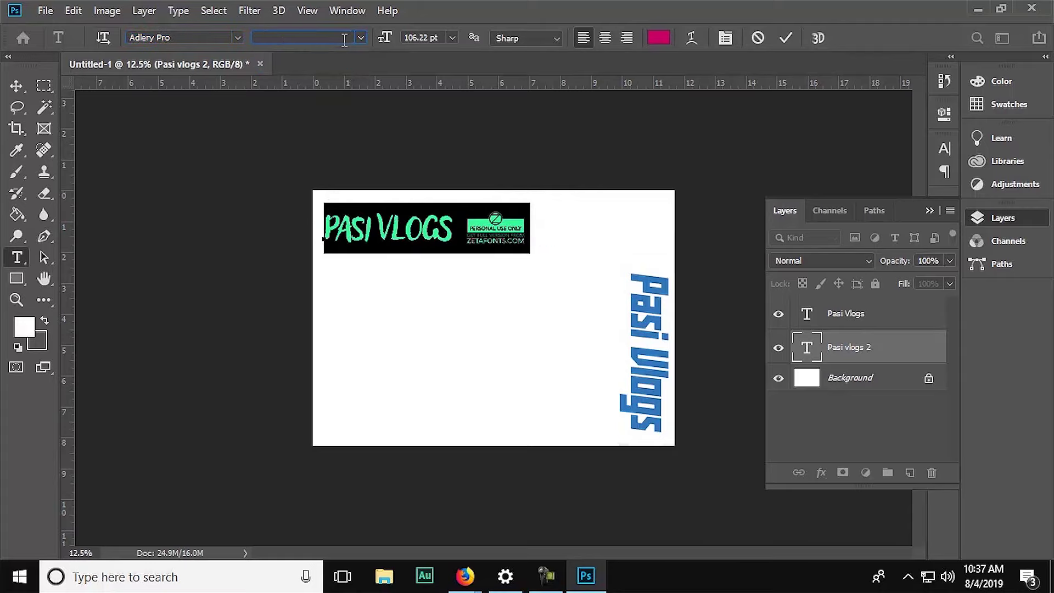
pyautogui.press('Up')
# Step: Delete the glyphs after 'vlogs', commit the text, and nudge the heading right
pyautogui.moveTo(481, 242); pyautogui.dragTo(633, 241)
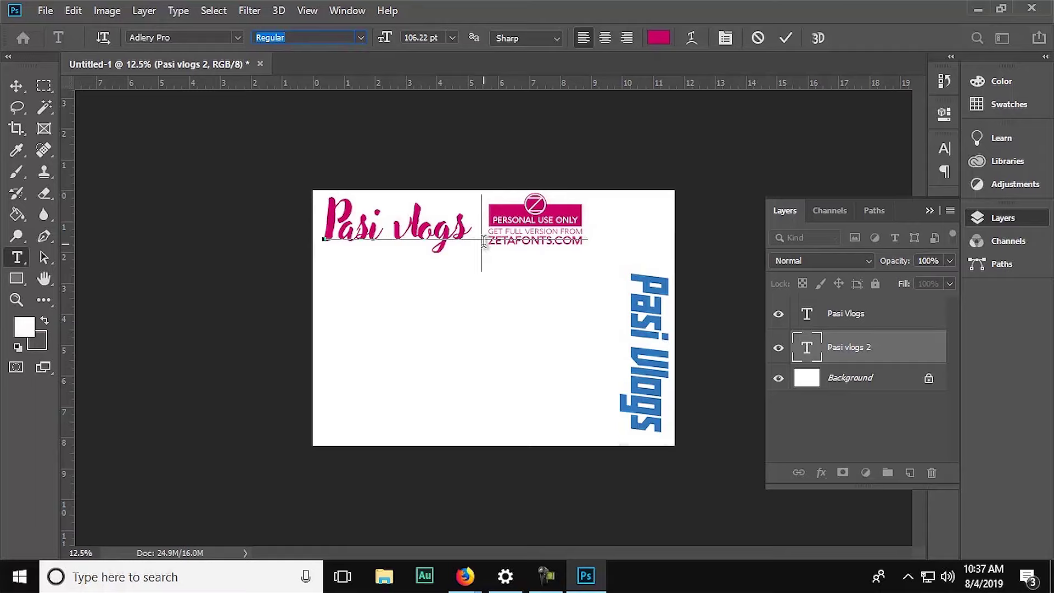
pyautogui.press('BackSpace')
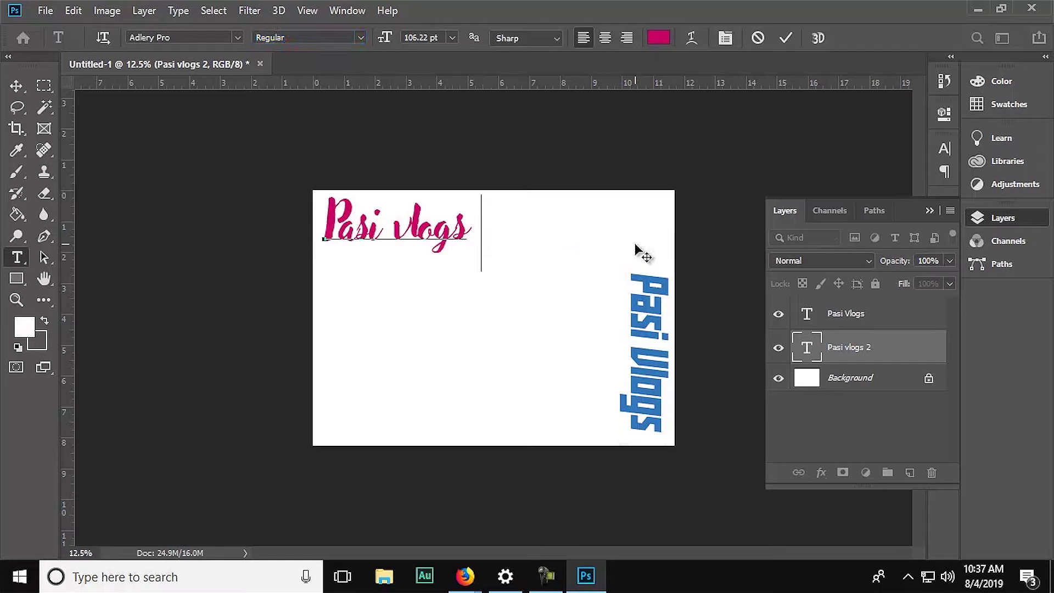
pyautogui.click(23, 89)
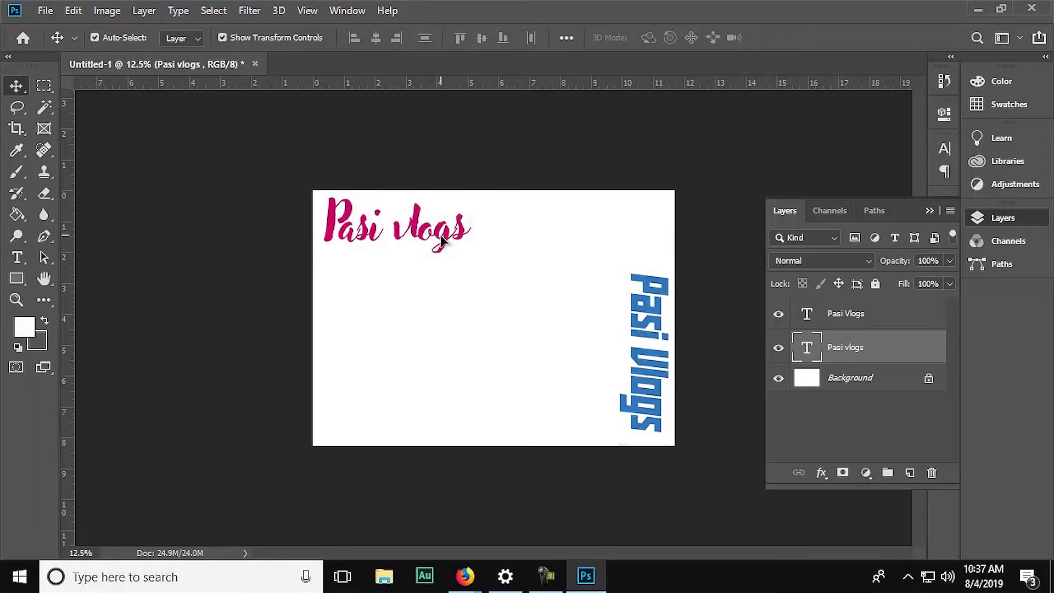
pyautogui.moveTo(440, 245); pyautogui.dragTo(447, 245)
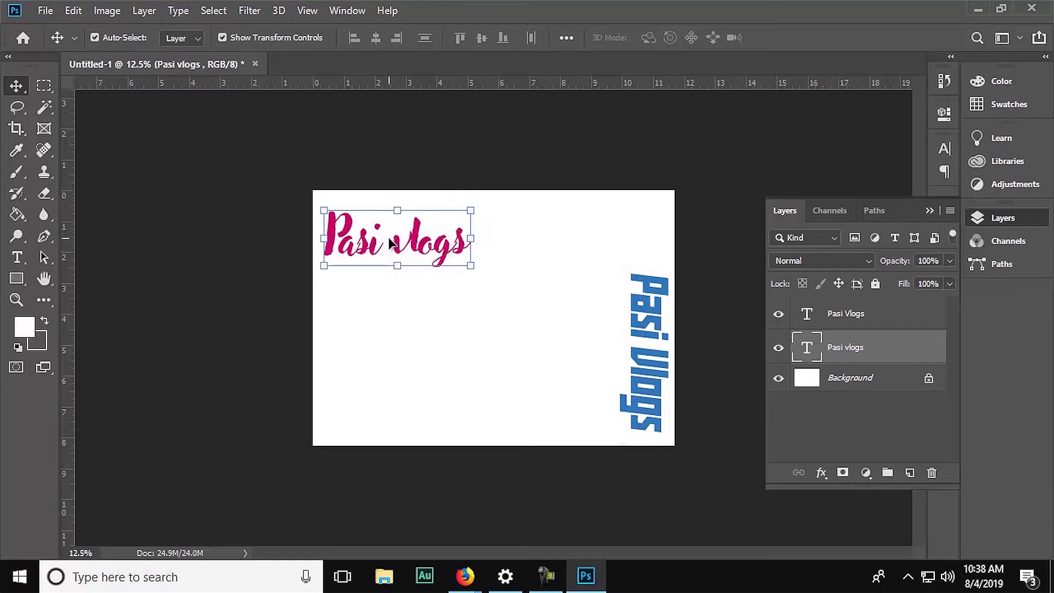
# Step: Set the Pasi vlogs heading's font size to 107 pt
pyautogui.doubleClick(398, 233)
pyautogui.click(452, 37)
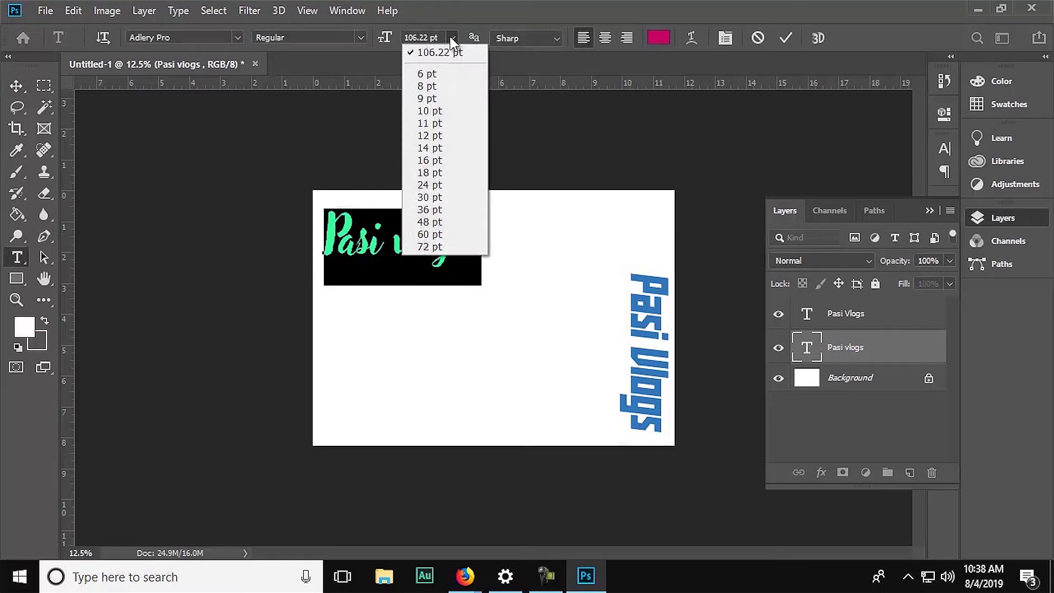
pyautogui.click(420, 37)
pyautogui.write('107')
pyautogui.press('Return')
pyautogui.scroll(1, 429, 38)
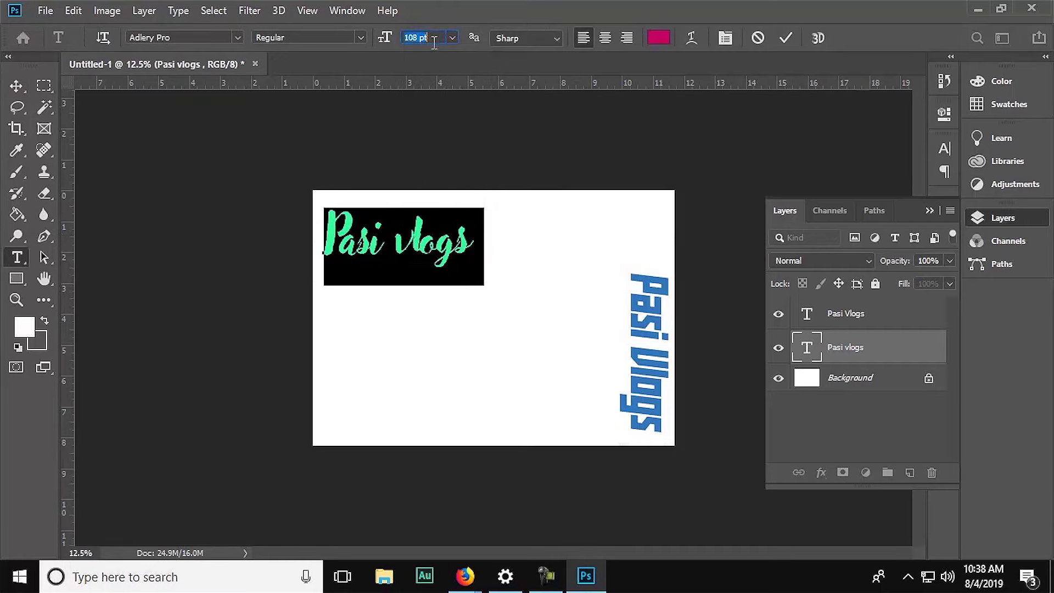
pyautogui.scroll(14, 431, 38)
pyautogui.scroll(14, 434, 38)
pyautogui.scroll(13, 435, 38)
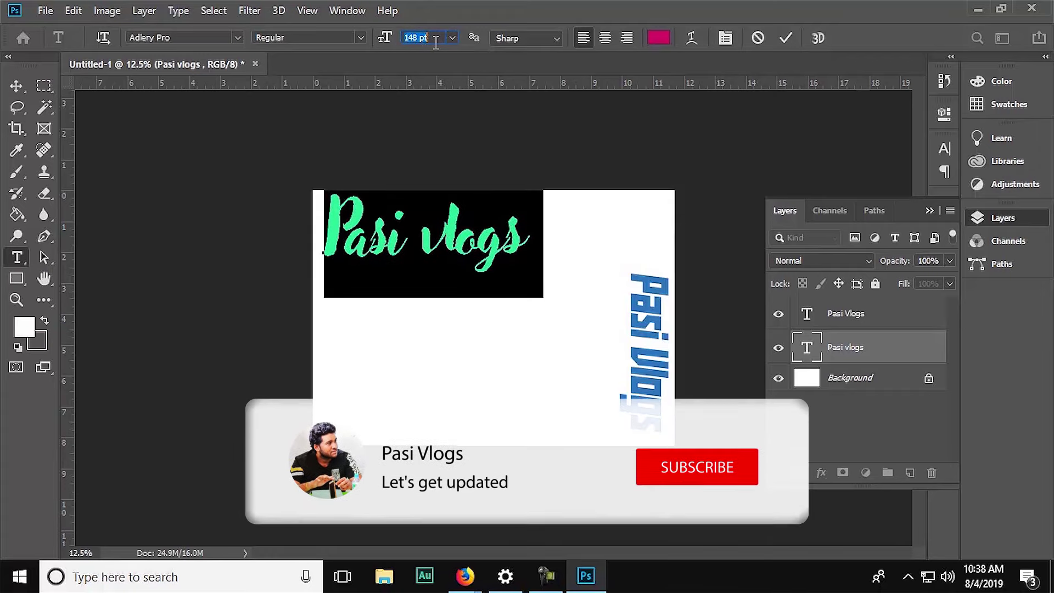
pyautogui.scroll(-3, 436, 38)
pyautogui.scroll(-9, 436, 39)
pyautogui.scroll(-7, 435, 39)
pyautogui.scroll(6, 436, 42)
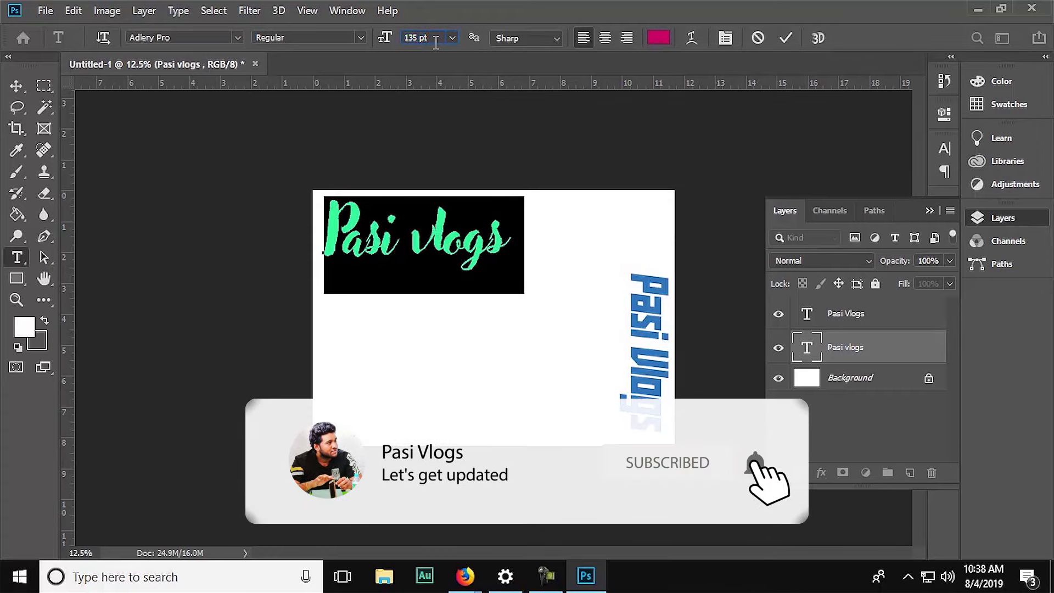
pyautogui.scroll(13, 436, 42)
pyautogui.scroll(17, 436, 42)
pyautogui.scroll(13, 435, 42)
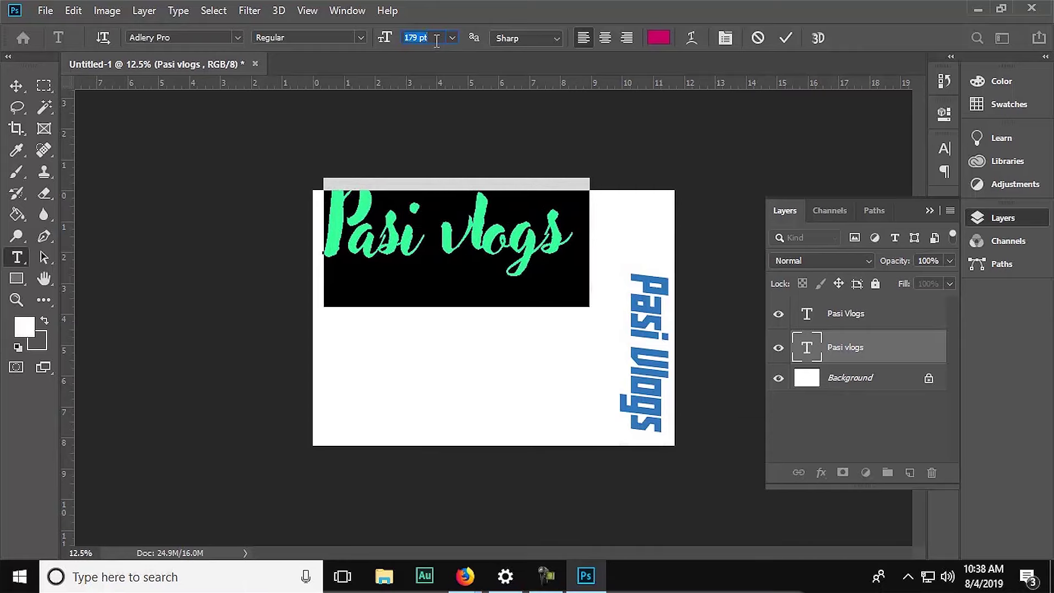
# Step: Try Crisp and Strong anti-aliasing, settle on Sharp, and commit the heading
pyautogui.click(548, 39)
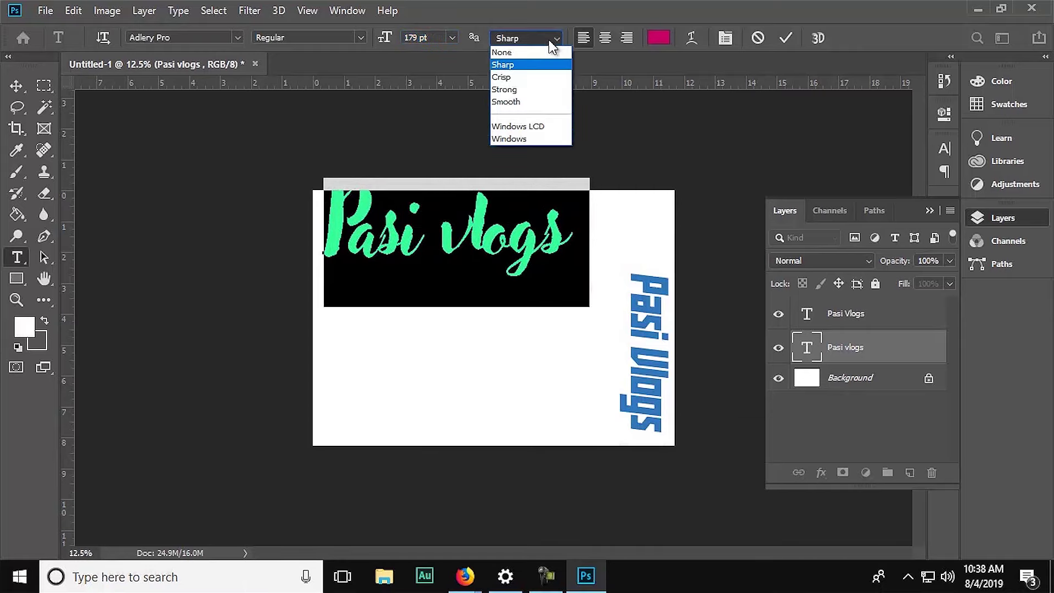
pyautogui.click(532, 78)
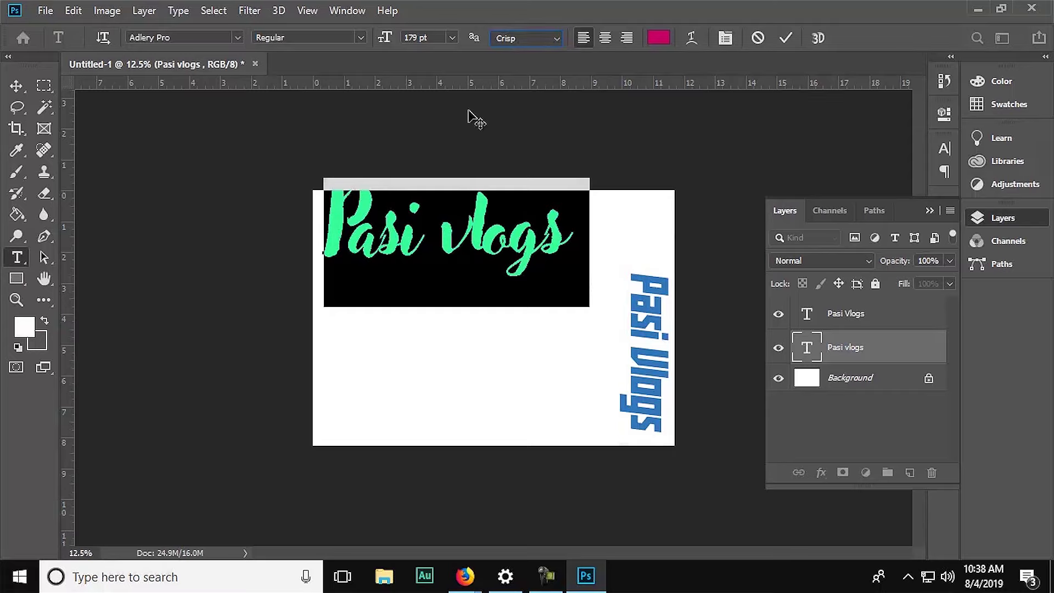
pyautogui.click(524, 44)
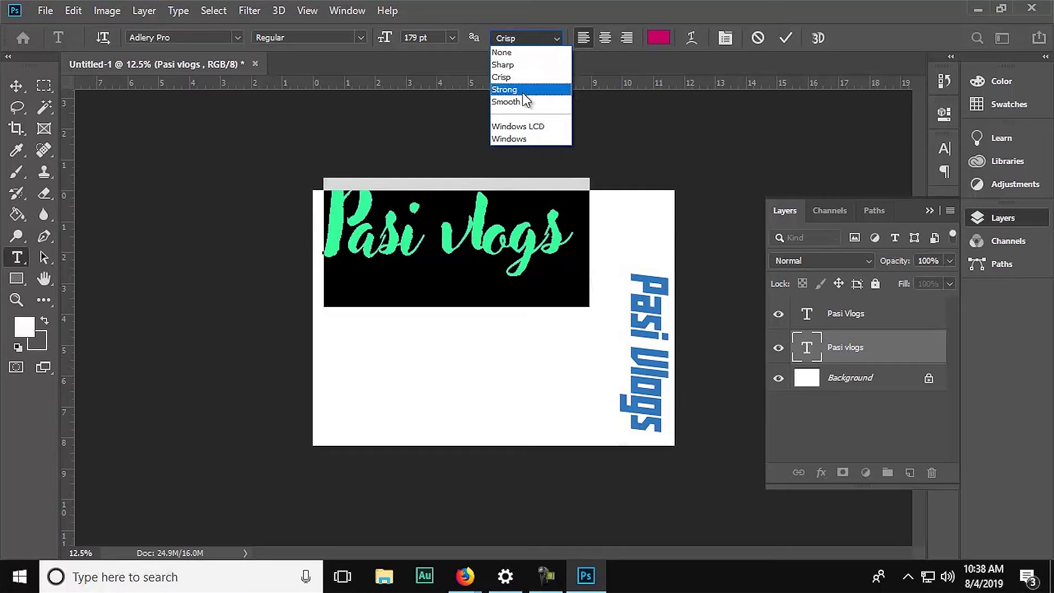
pyautogui.click(524, 97)
pyautogui.click(525, 41)
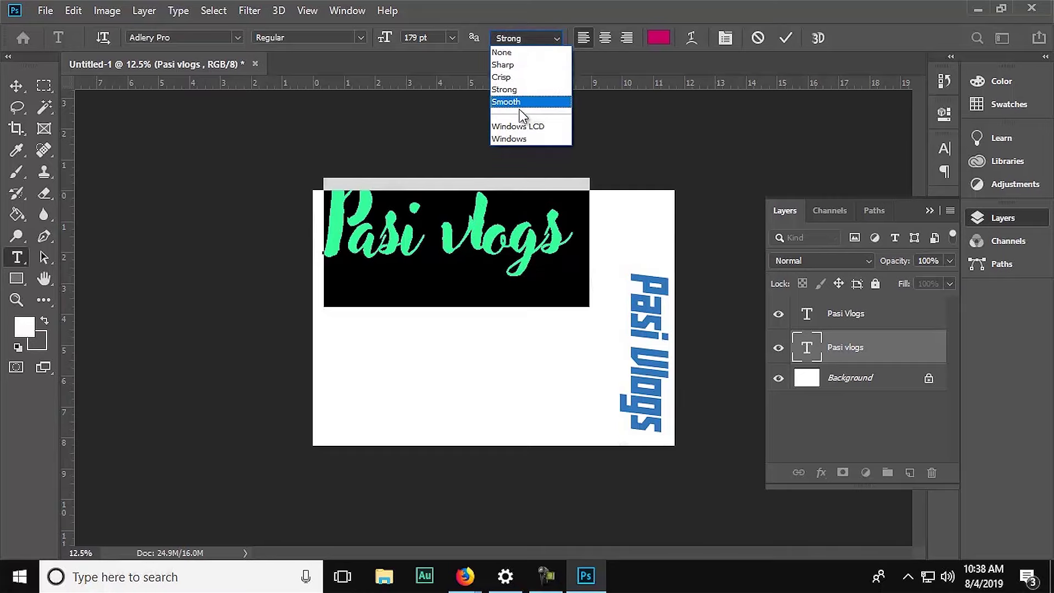
pyautogui.click(525, 67)
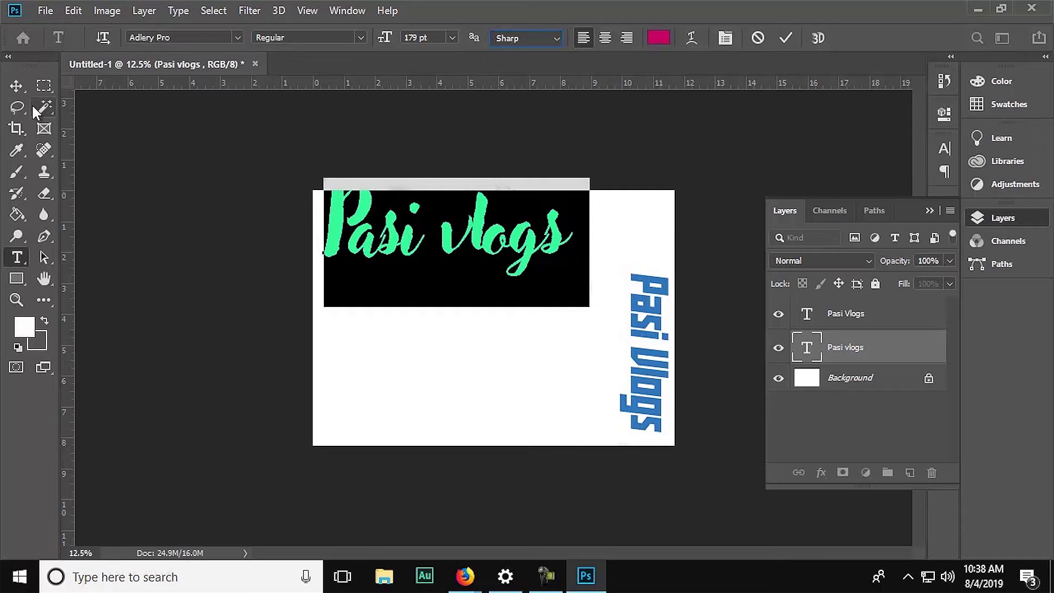
pyautogui.click(16, 87)
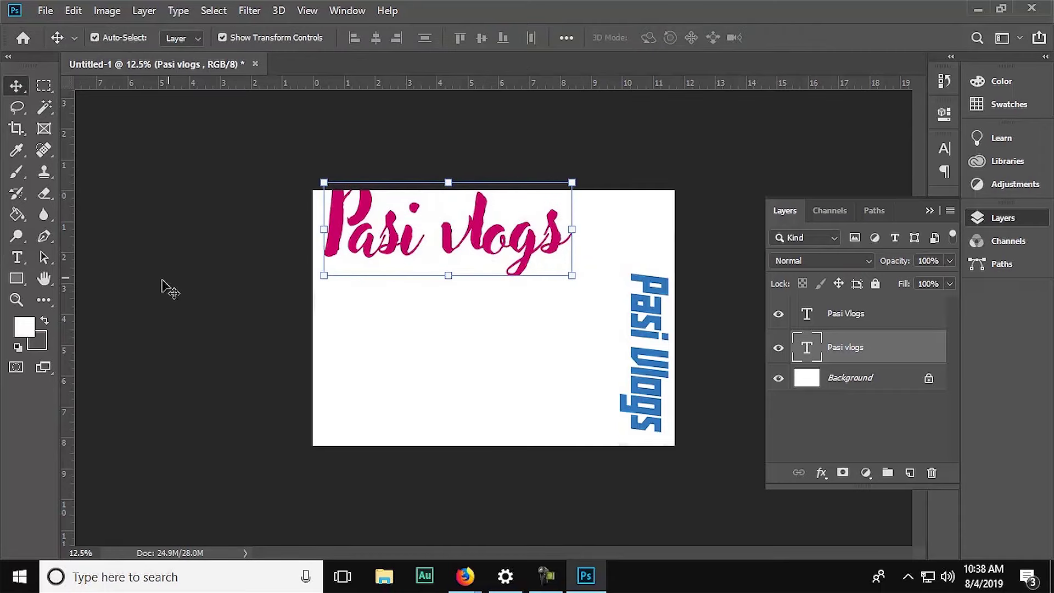
# Step: Select all of the magenta 'Pasi vlogs' heading and reduce its font size to 86 pt
pyautogui.click(18, 257)
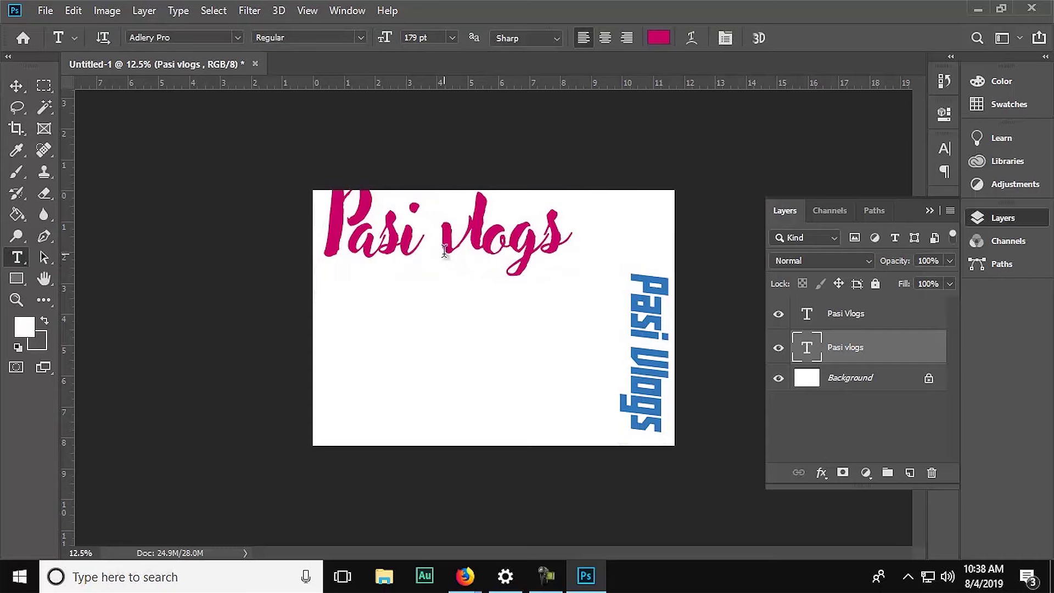
pyautogui.click(444, 253)
pyautogui.hotkey('ctrl', 'a')
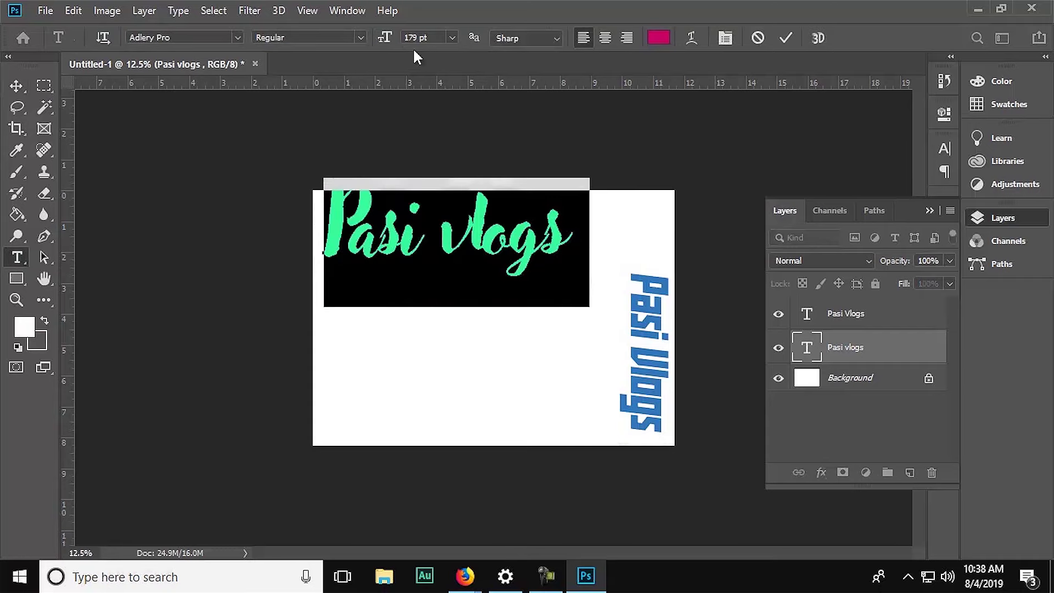
pyautogui.scroll(-3, 439, 37)
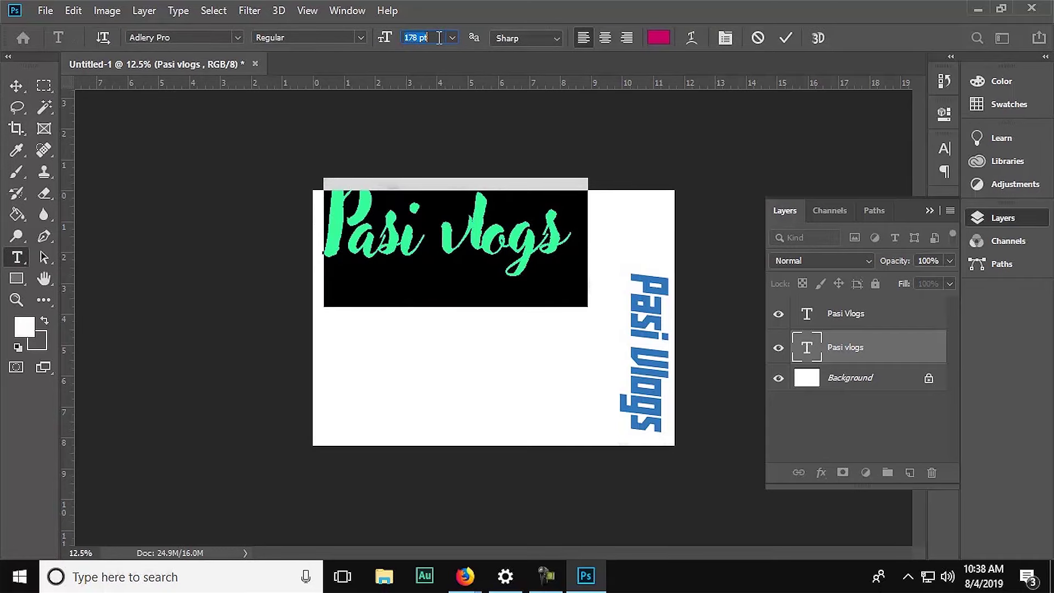
pyautogui.scroll(-5, 439, 37)
pyautogui.scroll(-15, 439, 36)
pyautogui.scroll(-14, 438, 34)
pyautogui.scroll(-16, 439, 36)
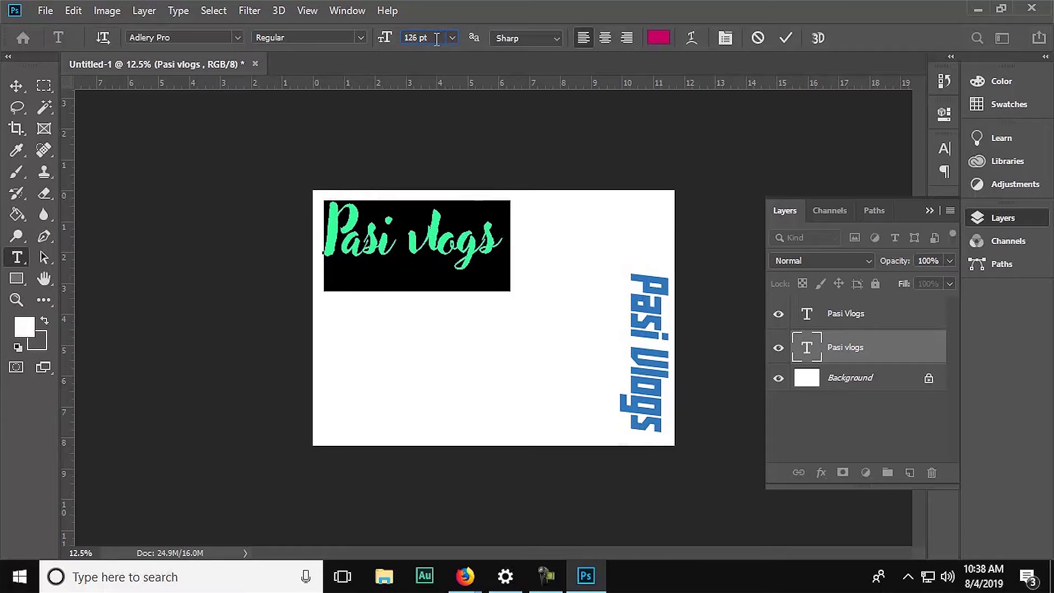
pyautogui.scroll(-15, 445, 60)
pyautogui.scroll(-15, 467, 187)
pyautogui.scroll(-10, 447, 250)
# Step: Append 'tutorials' to the heading and break it onto a second line
pyautogui.click(447, 249)
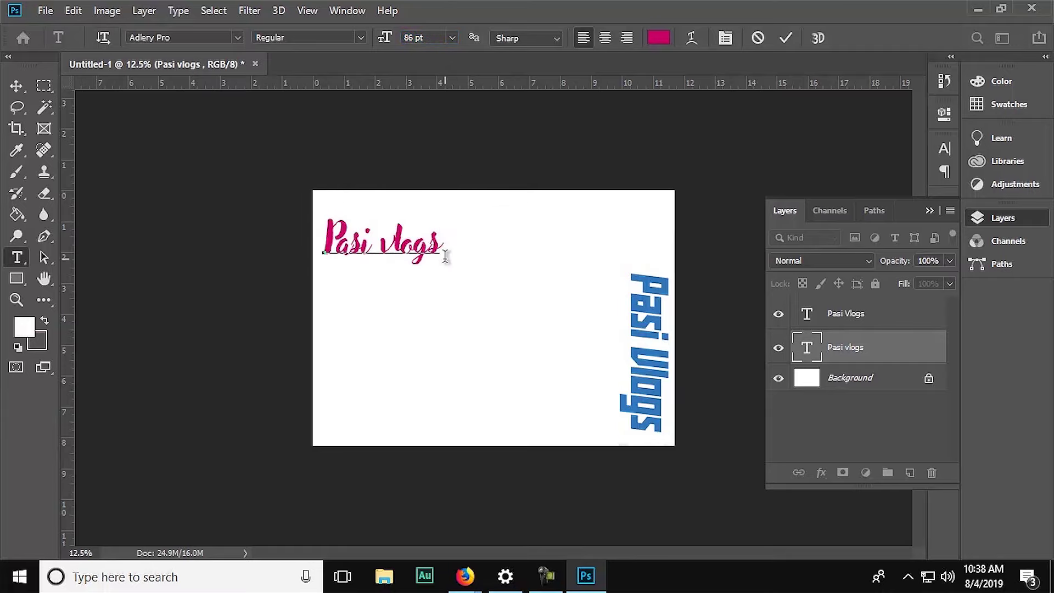
pyautogui.write(' tutor')
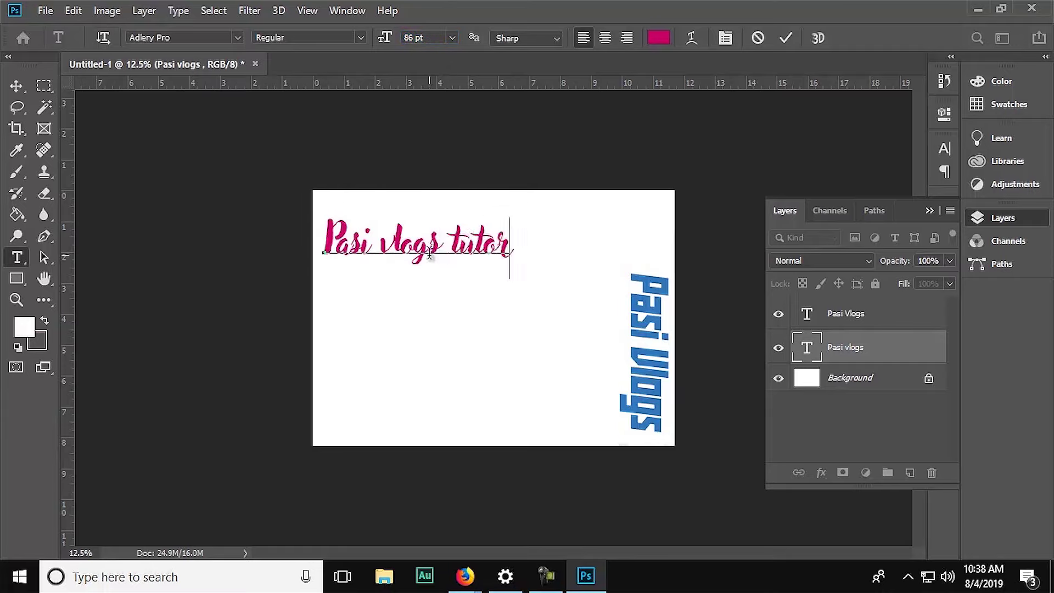
pyautogui.write('ials')
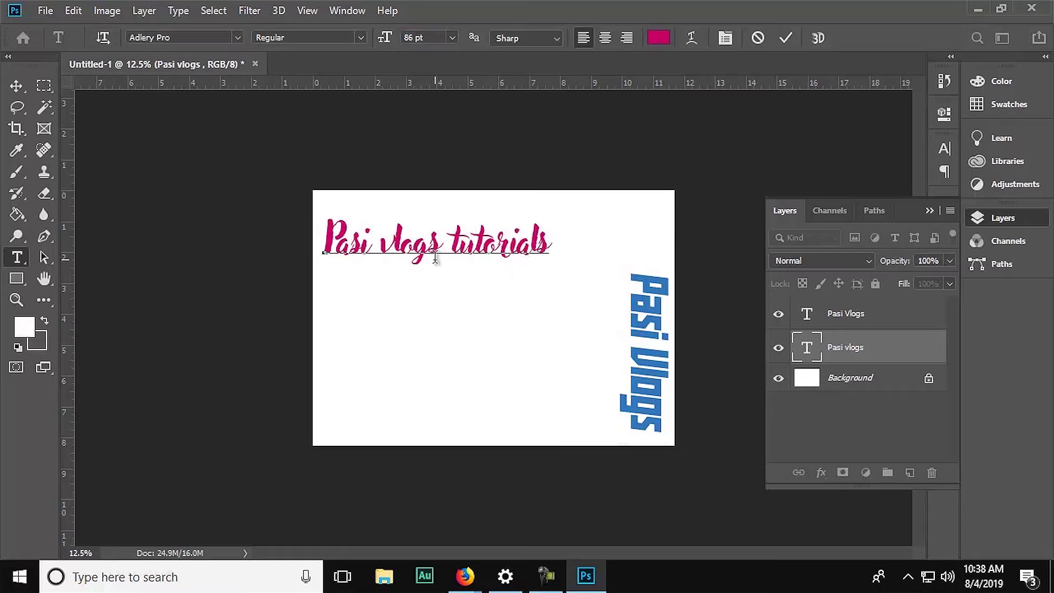
pyautogui.hotkey('ctrl', 'a')
pyautogui.moveTo(475, 245); pyautogui.dragTo(497, 245)
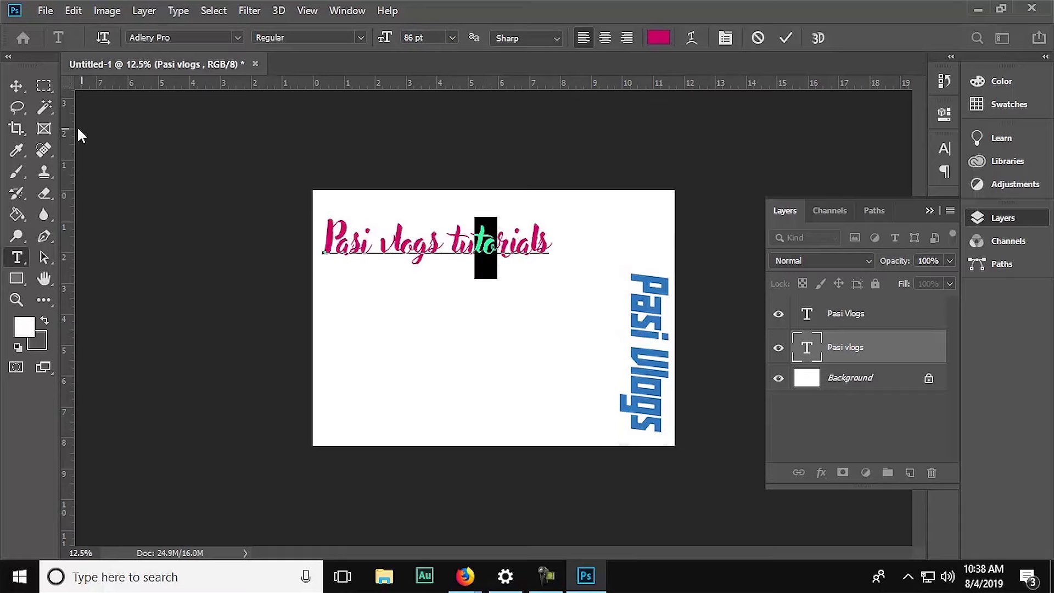
pyautogui.hotkey('ctrl', 'a')
pyautogui.click(452, 252)
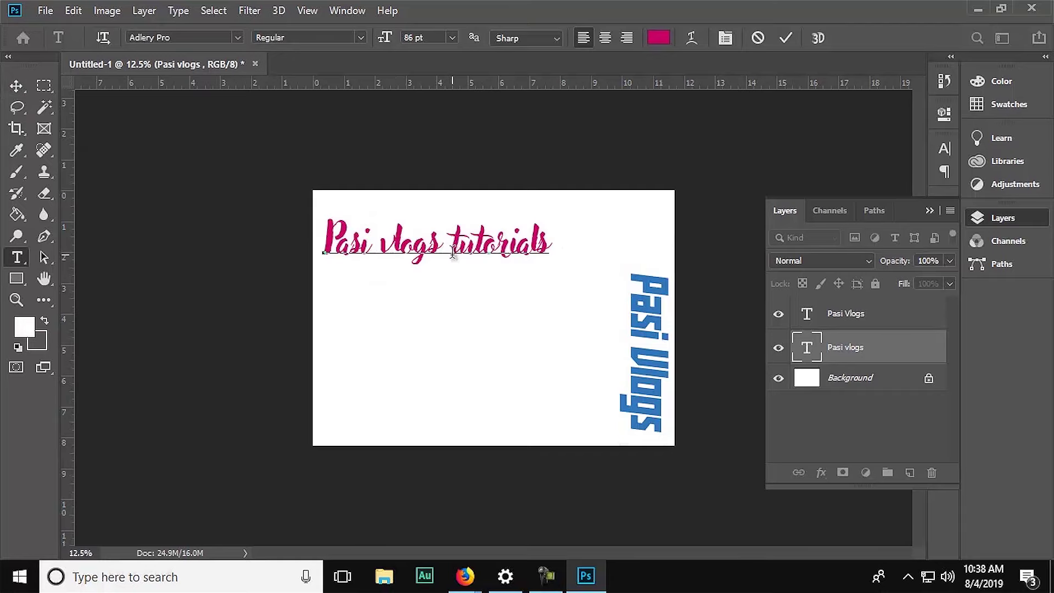
pyautogui.press('Return')
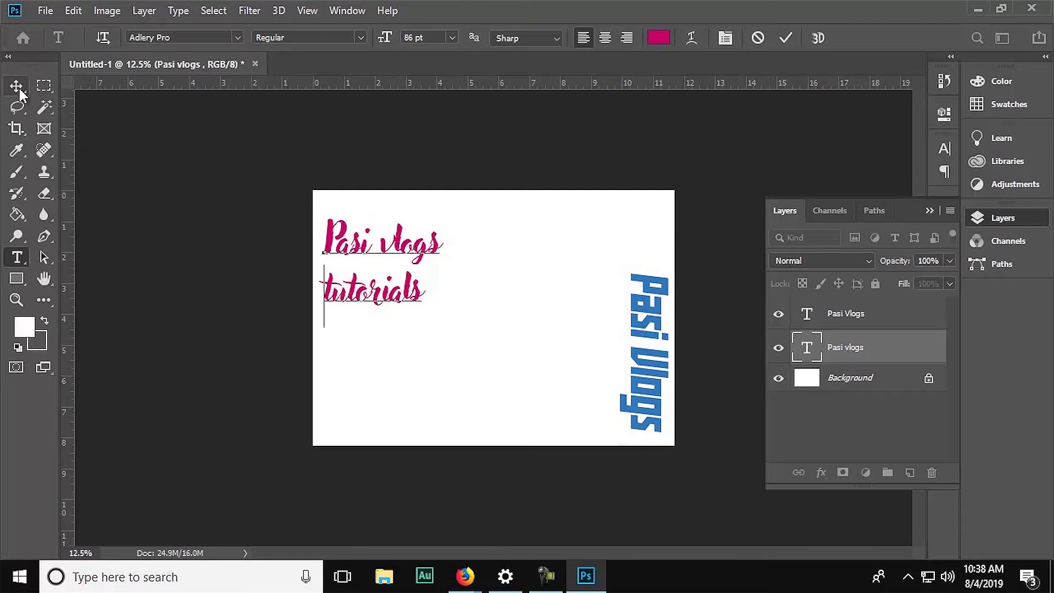
# Step: Move the two-line heading right and down toward the canvas centre
pyautogui.click(20, 90)
pyautogui.moveTo(407, 258)
pyautogui.mouseDown()
pyautogui.moveTo(532, 295)
pyautogui.moveTo(537, 306)
pyautogui.mouseUp()
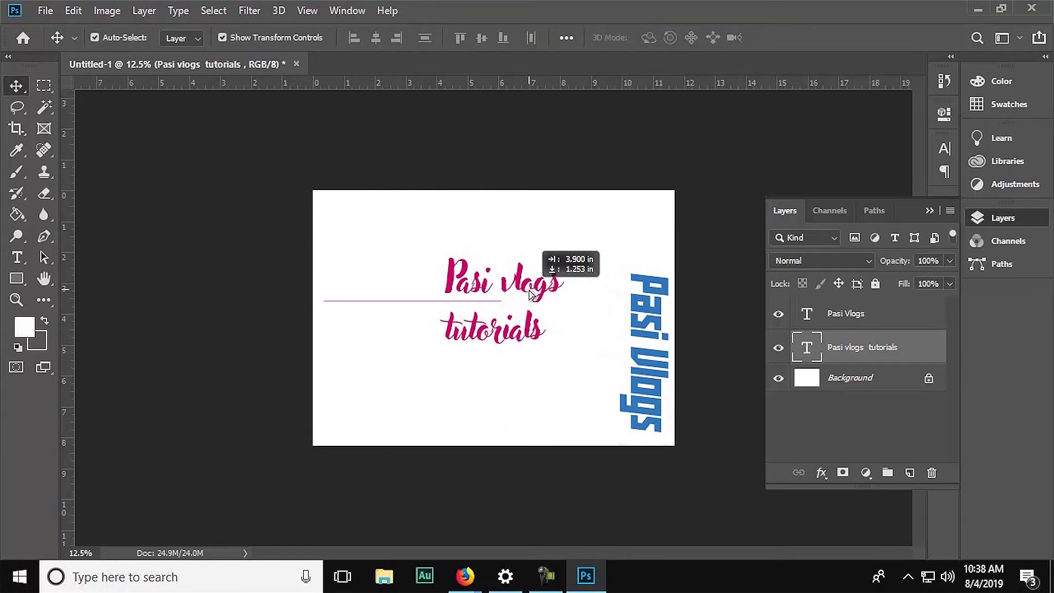
pyautogui.moveTo(537, 306); pyautogui.dragTo(508, 299)
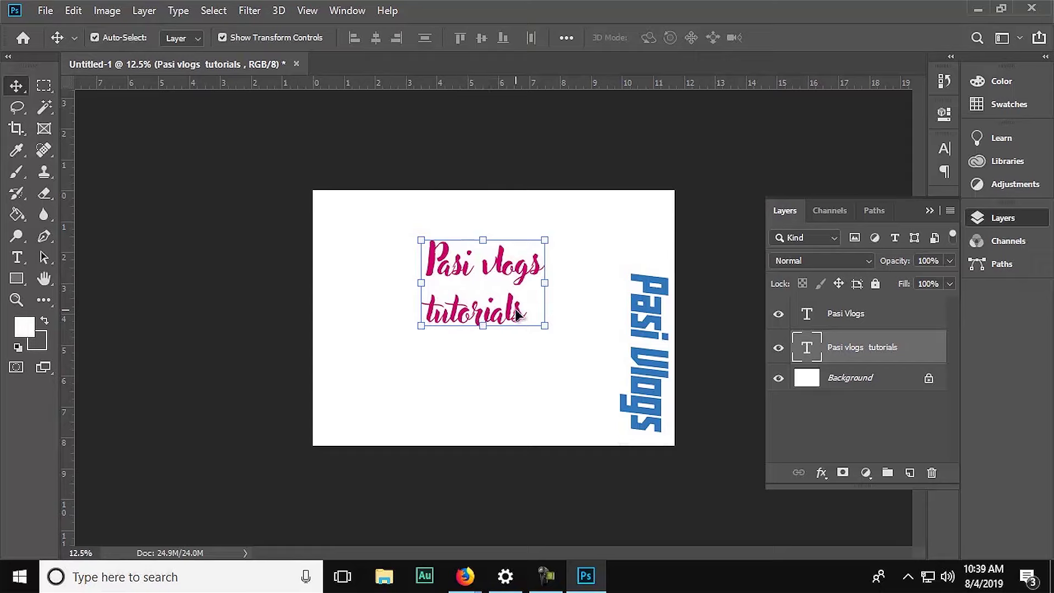
# Step: Centre-align both heading lines and shift the heading slightly to the right
pyautogui.click(16, 260)
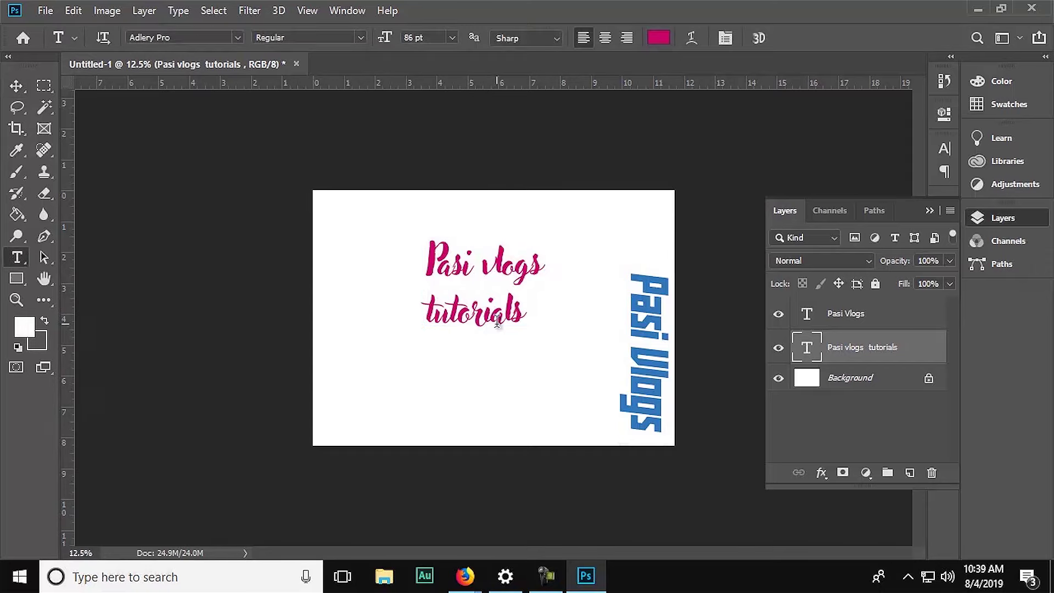
pyautogui.moveTo(537, 311); pyautogui.dragTo(377, 250)
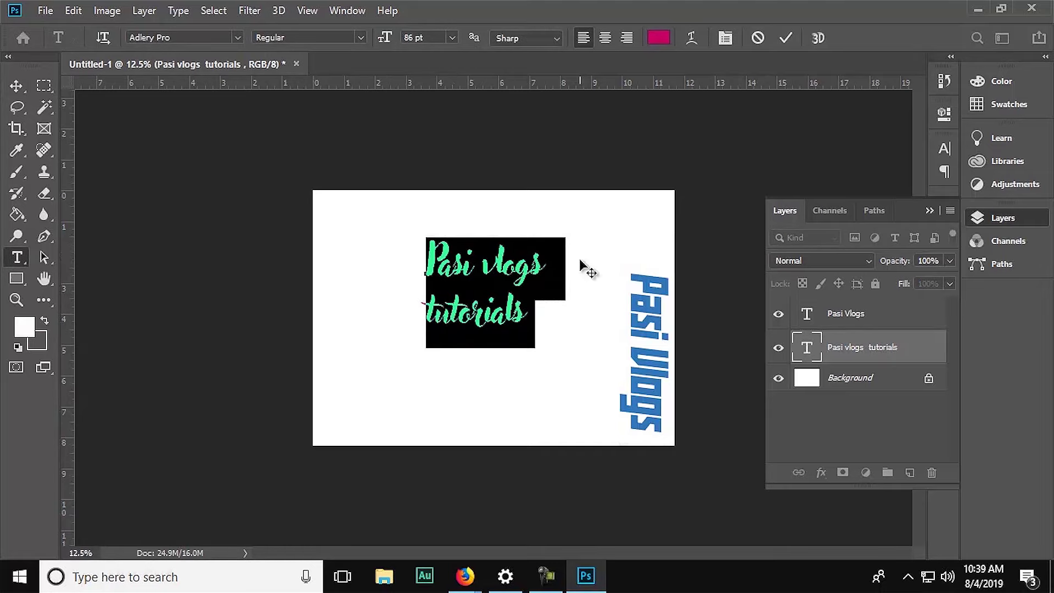
pyautogui.click(607, 36)
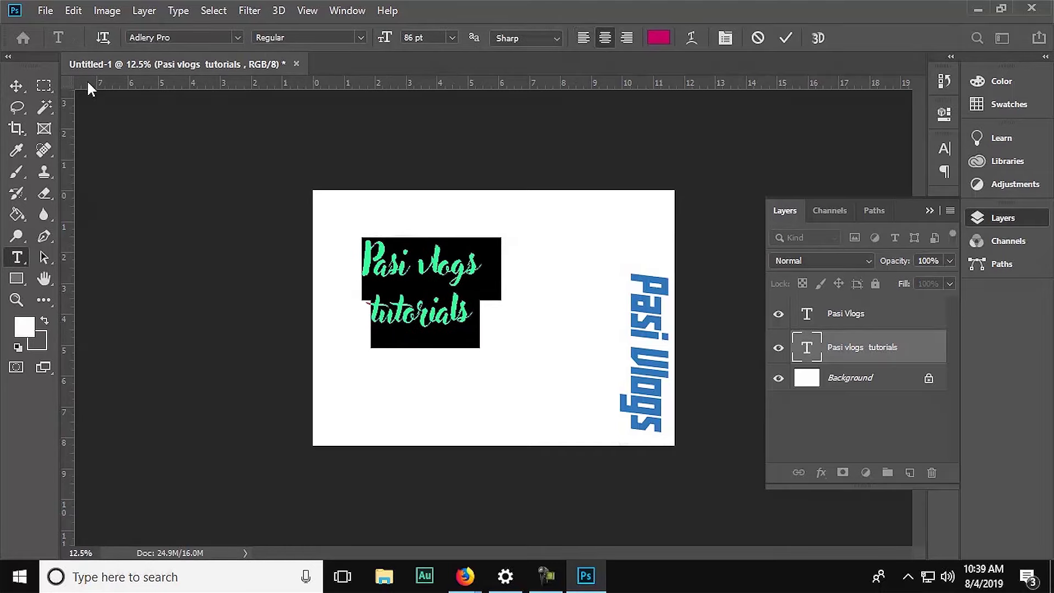
pyautogui.click(16, 85)
pyautogui.moveTo(423, 275); pyautogui.dragTo(483, 270)
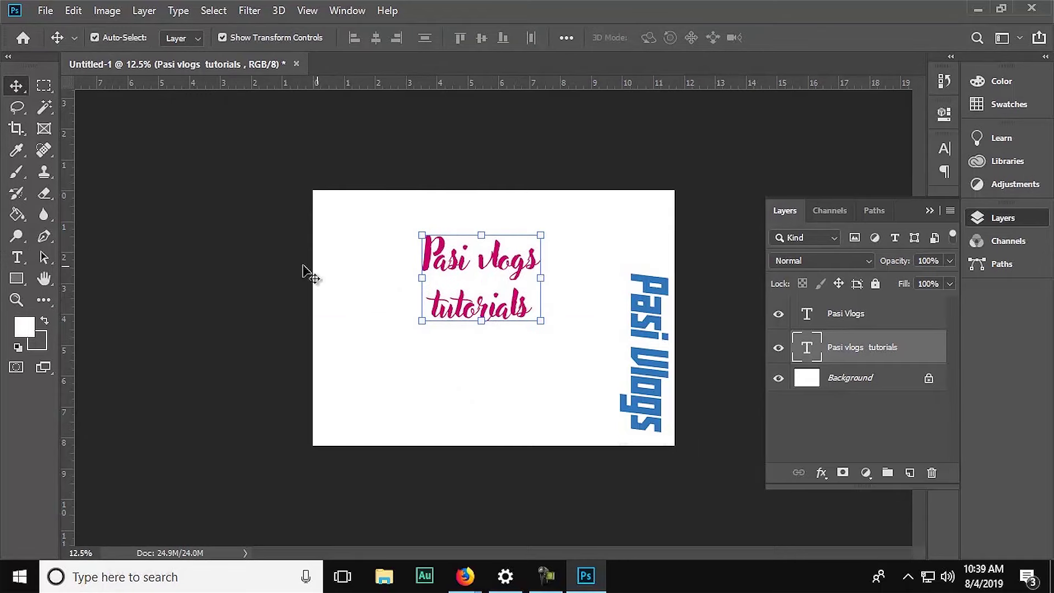
pyautogui.click(17, 256)
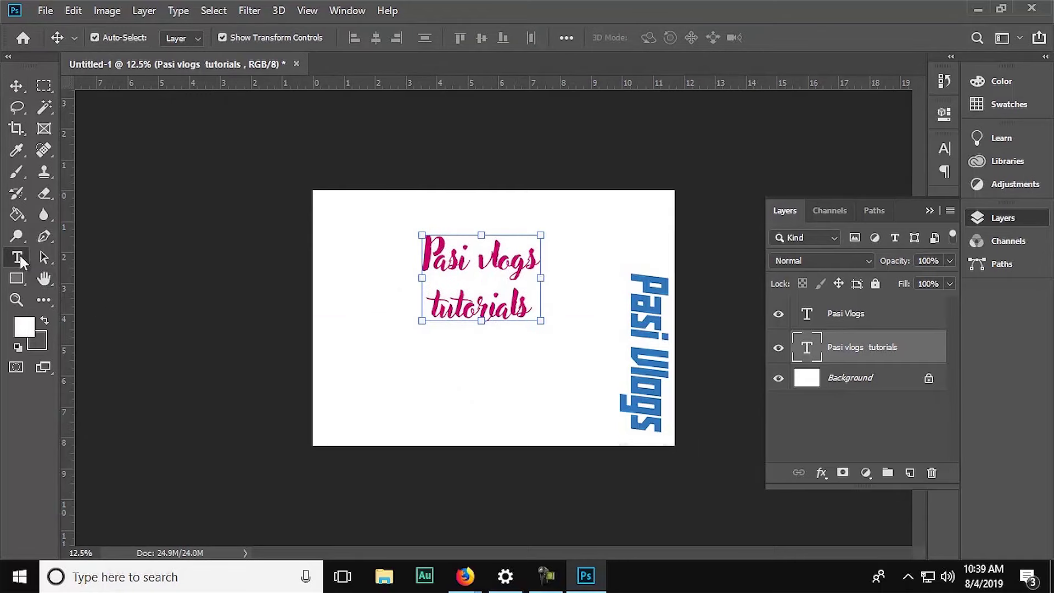
pyautogui.click(532, 261)
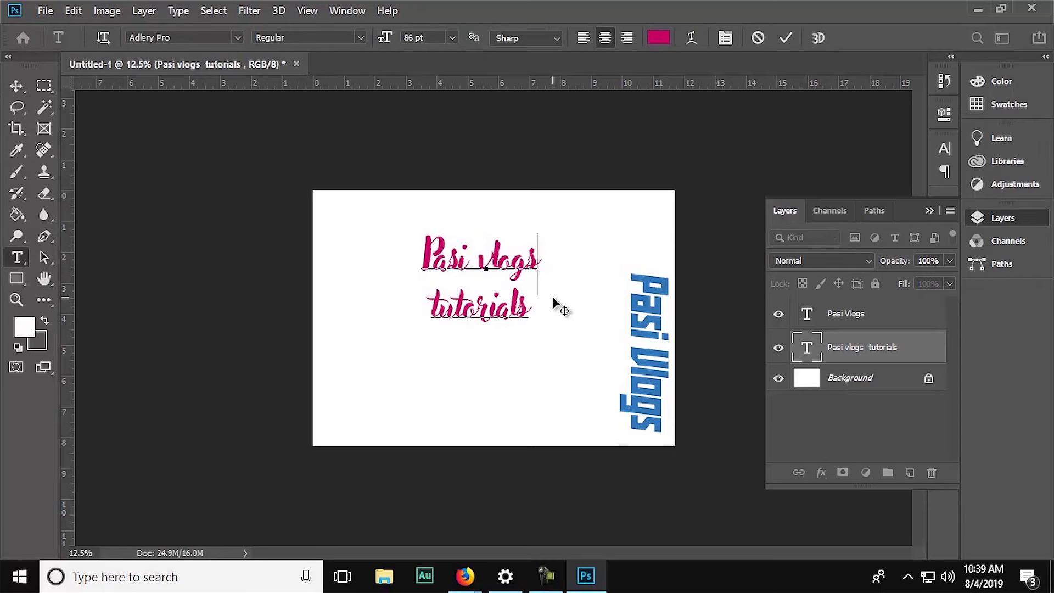
# Step: Add 'making' after 'Pasi vlogs' and try left-aligning the heading lines
pyautogui.write(' making')
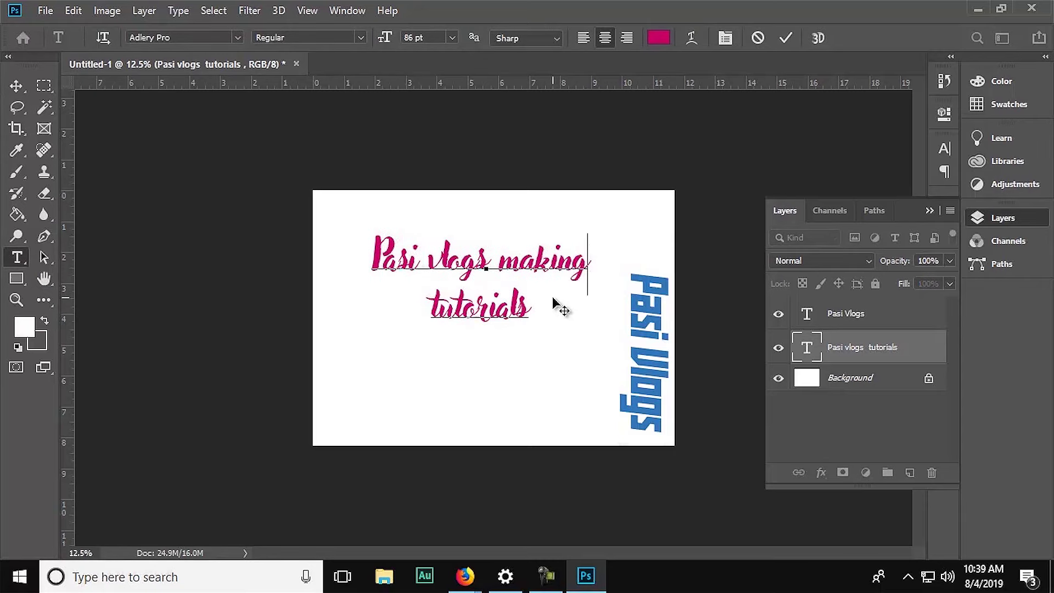
pyautogui.click(785, 38)
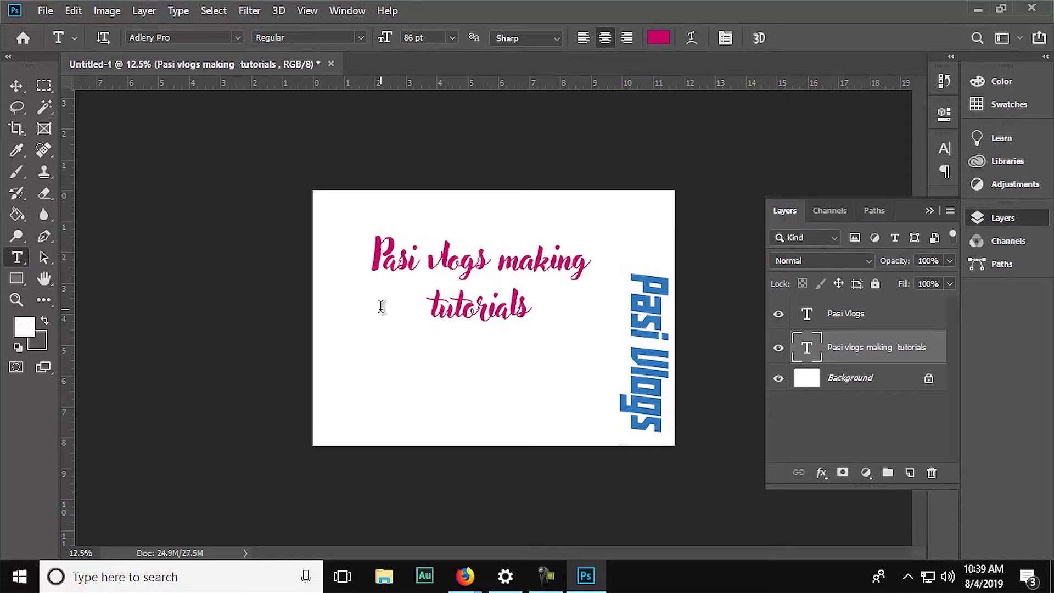
pyautogui.click(493, 305)
pyautogui.hotkey('ctrl', 'a')
pyautogui.click(582, 38)
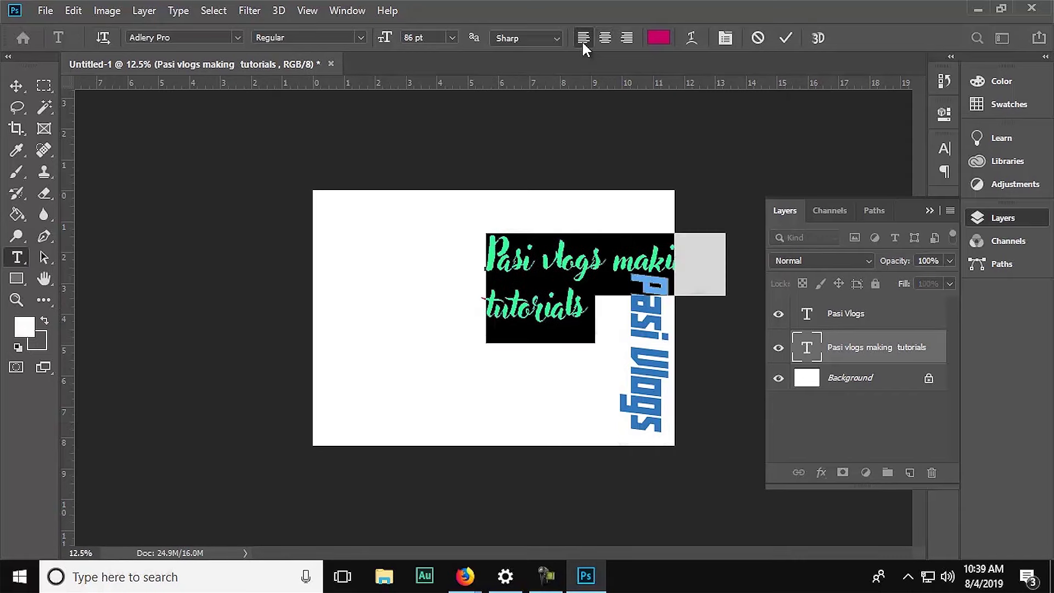
pyautogui.click(15, 85)
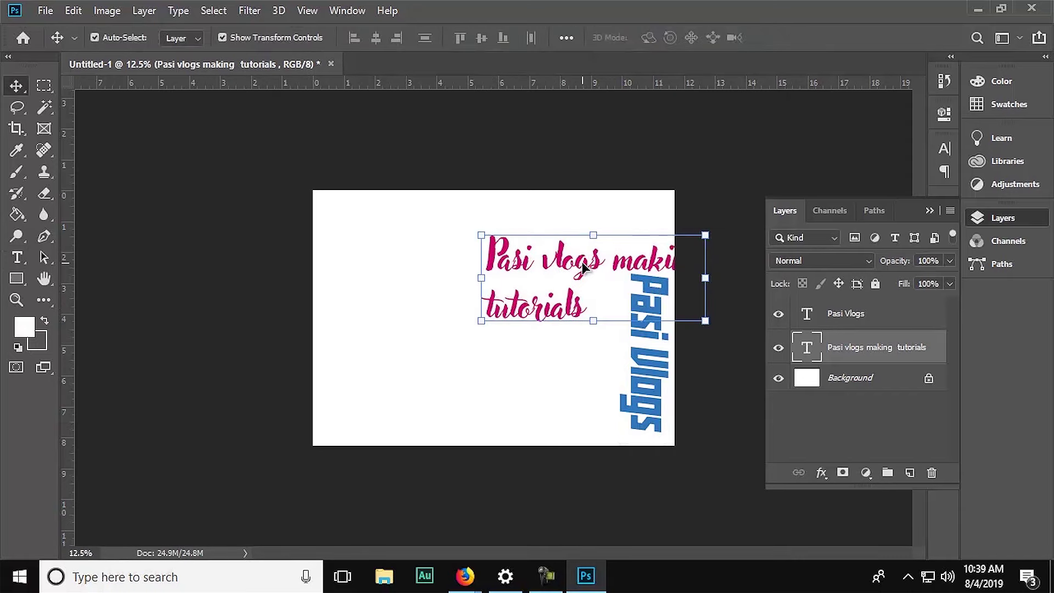
pyautogui.moveTo(583, 266); pyautogui.dragTo(469, 263)
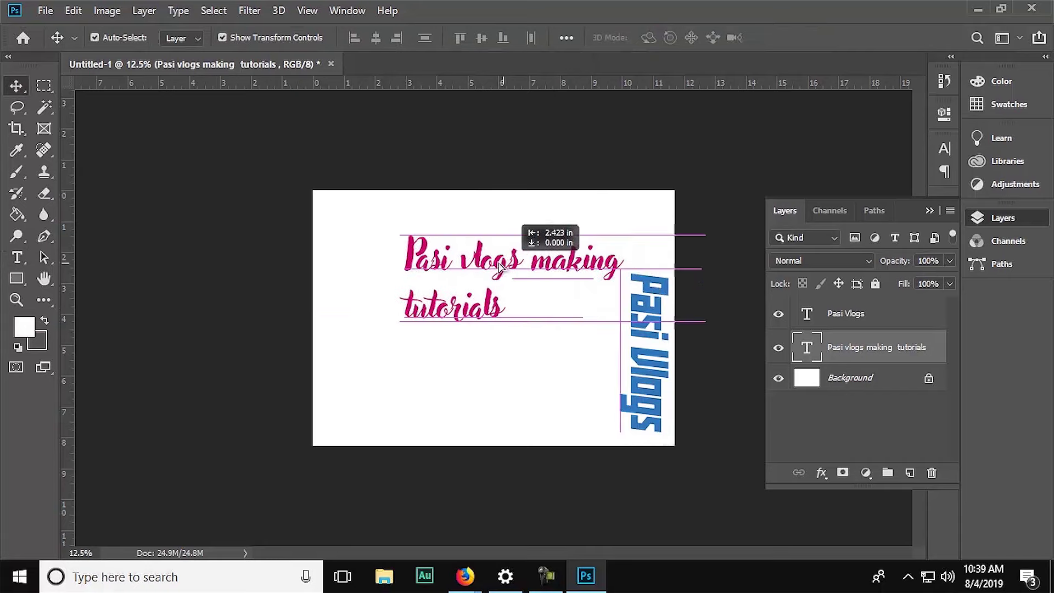
# Step: Right-align the two heading lines and move the heading back onto the canvas
pyautogui.click(9, 262)
pyautogui.click(368, 302)
pyautogui.hotkey('ctrl', 'a')
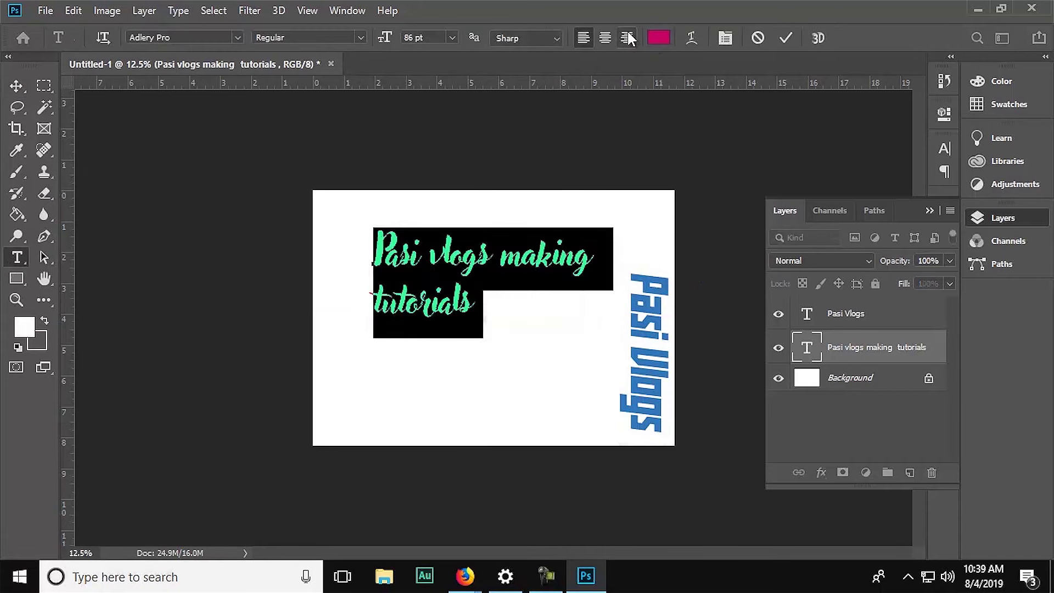
pyautogui.click(627, 37)
pyautogui.click(11, 84)
pyautogui.moveTo(289, 259); pyautogui.dragTo(557, 275)
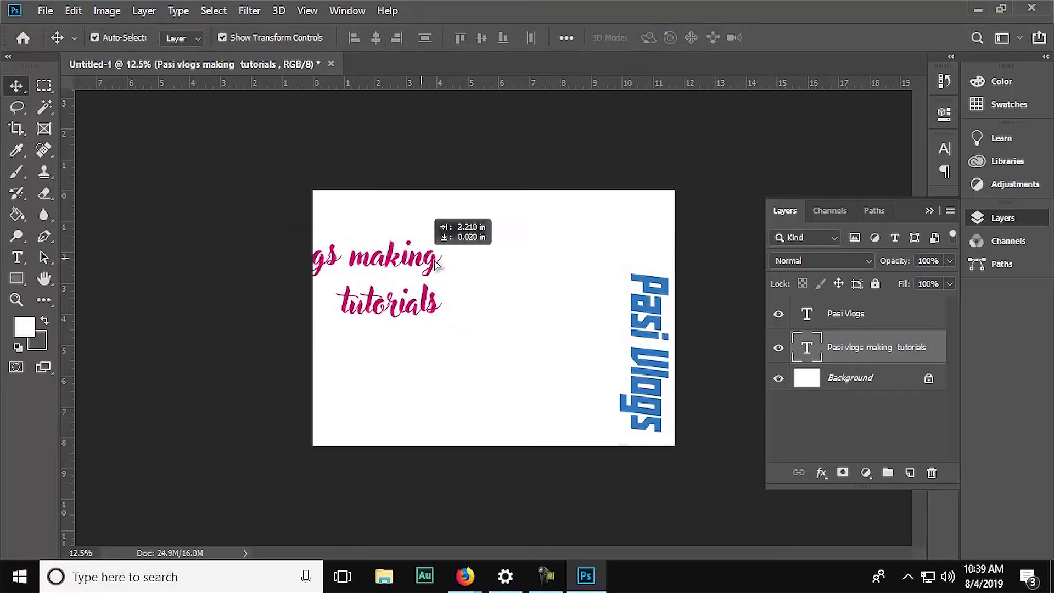